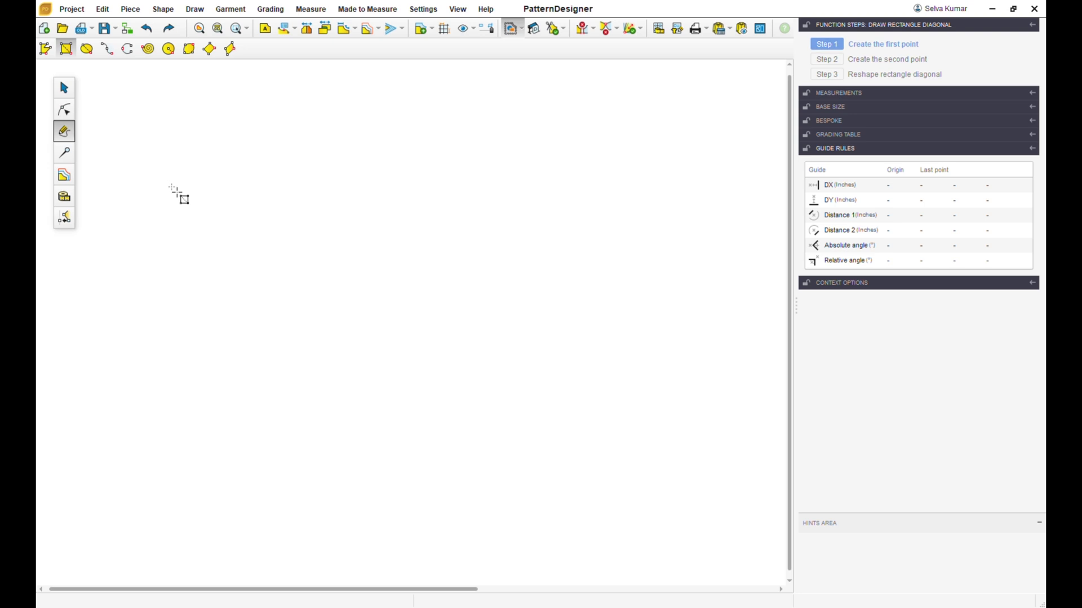
Draw a rectangular pattern piece 14 inches wide and 8.5 inches high.
left_click(207, 231)
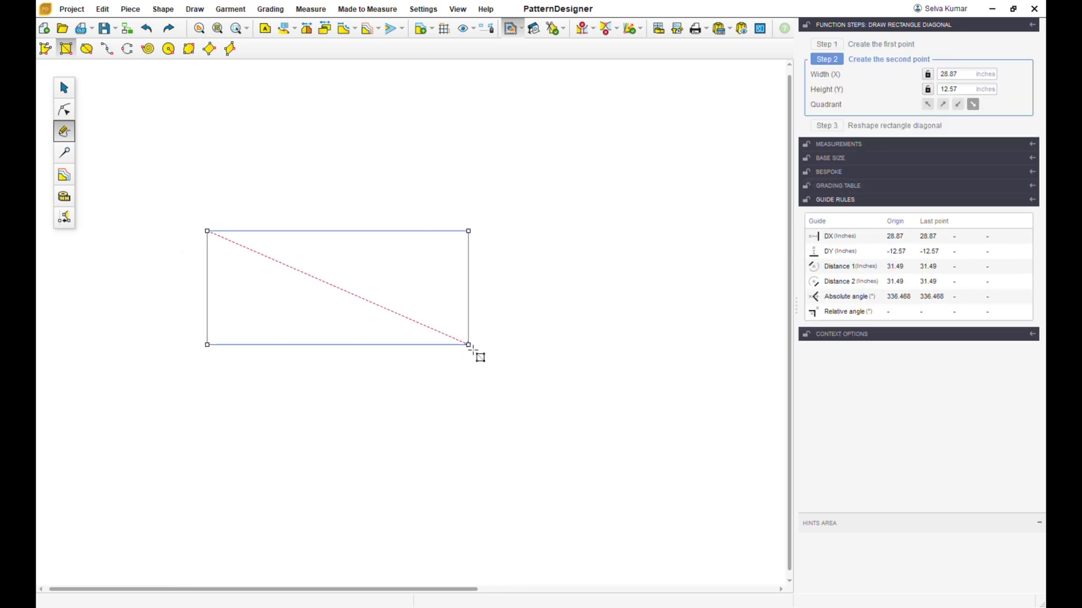
left_click(472, 349)
double_click(966, 93)
type("14")
key("Tab")
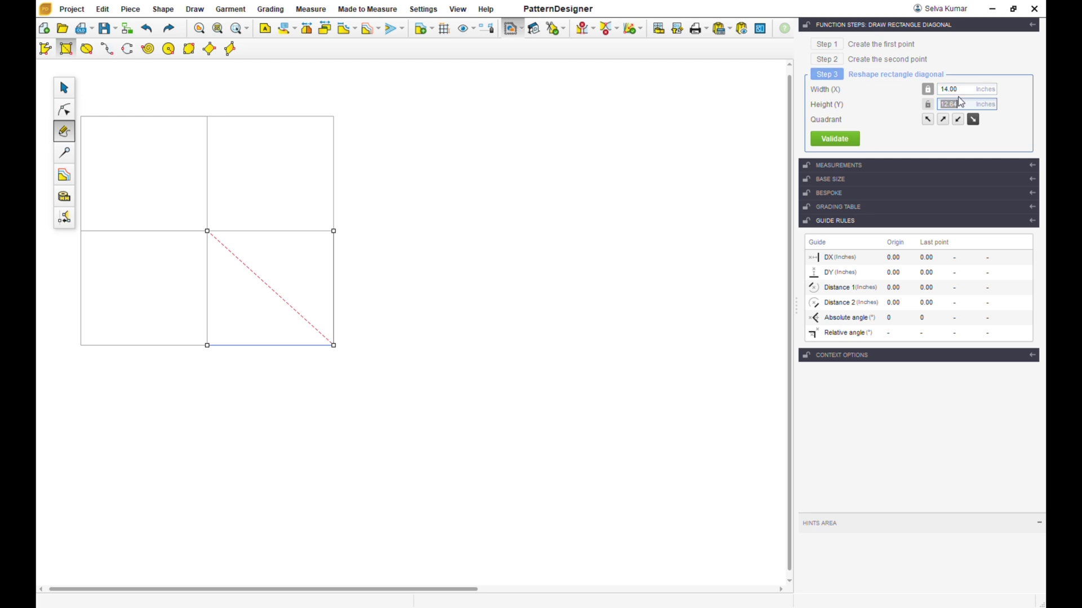
type("8.5")
key("Tab")
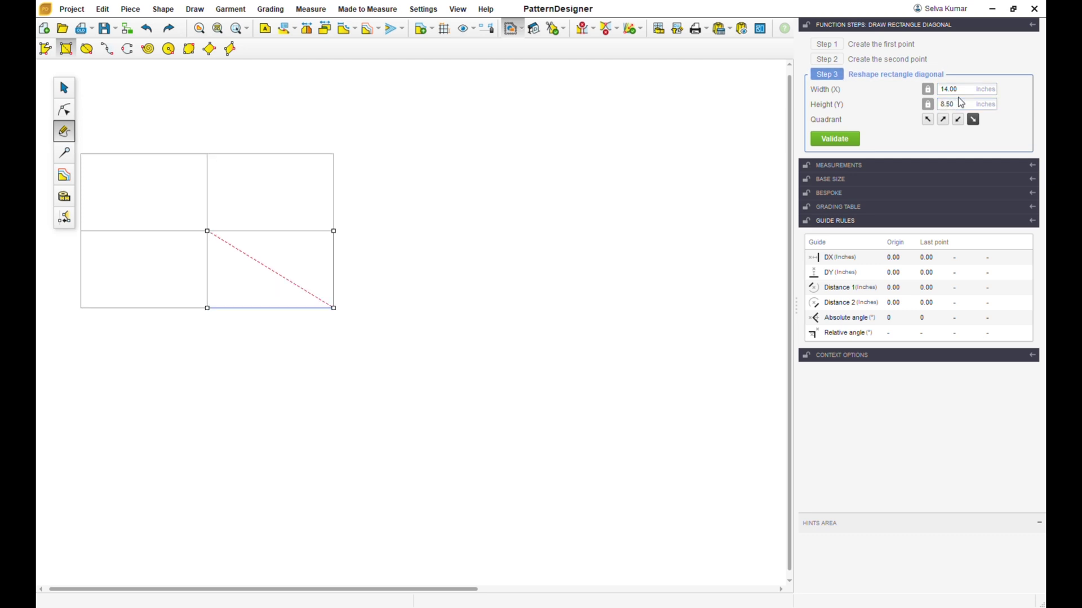
key("Return")
key("Home")
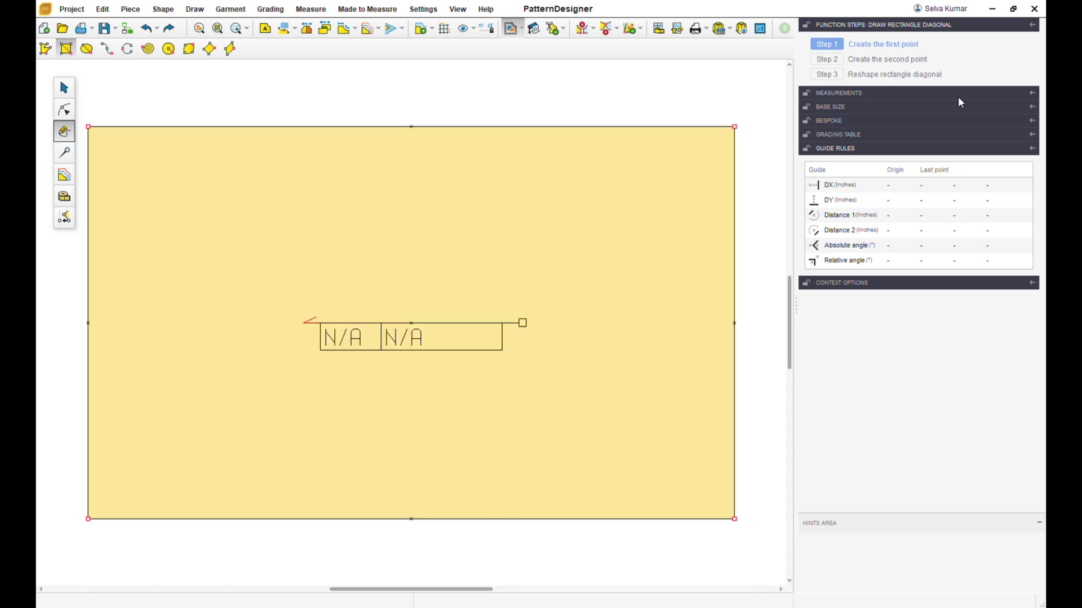
scroll(510, 272, "down", 1)
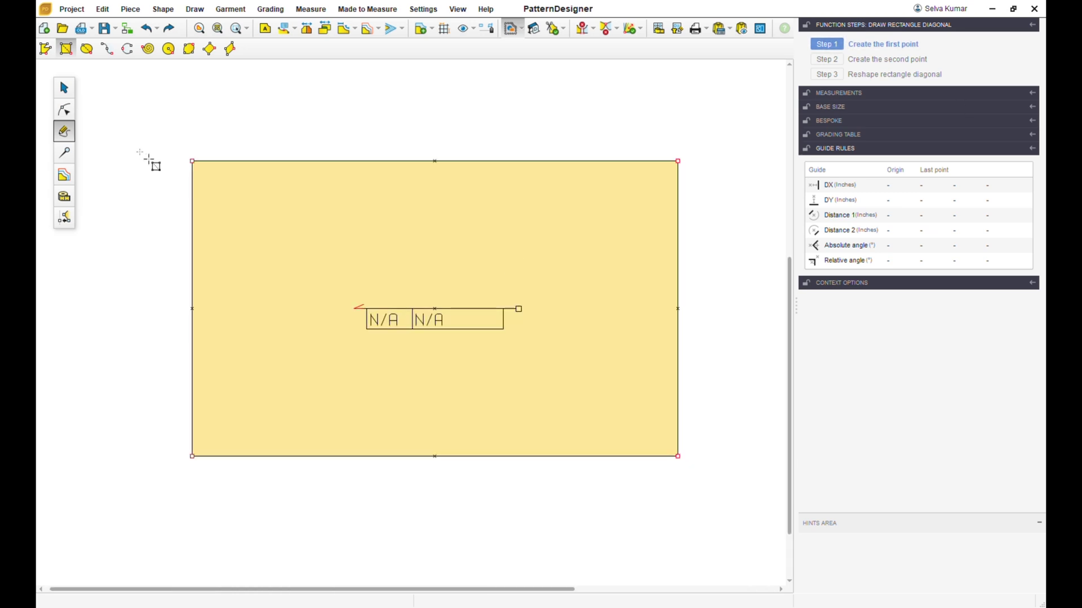
Activate the rectangle for point editing and display the lengths of its edges.
left_click(64, 109)
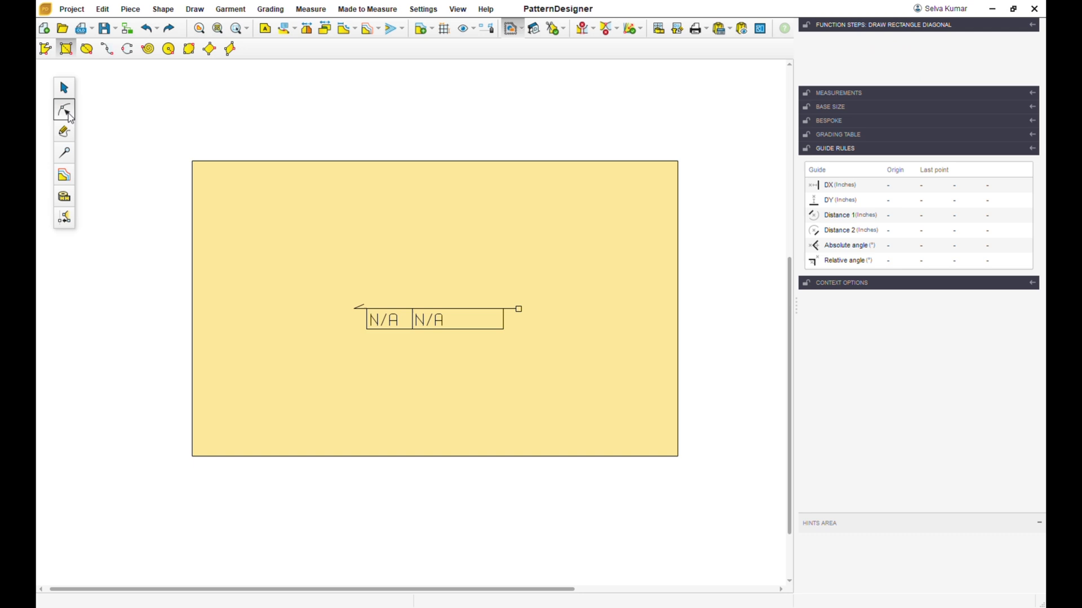
left_click(193, 397)
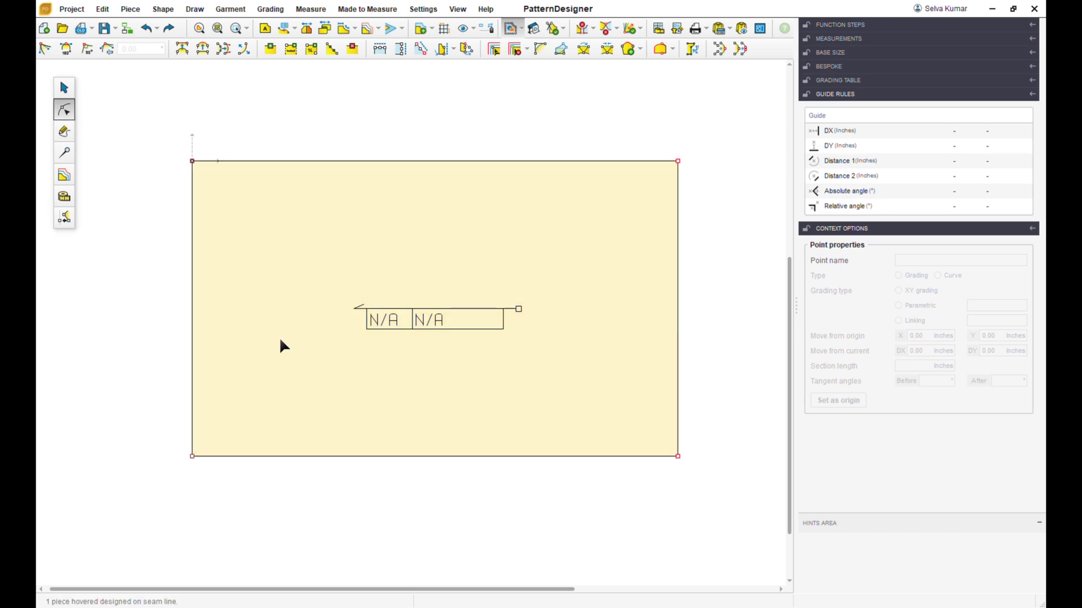
left_click(345, 31)
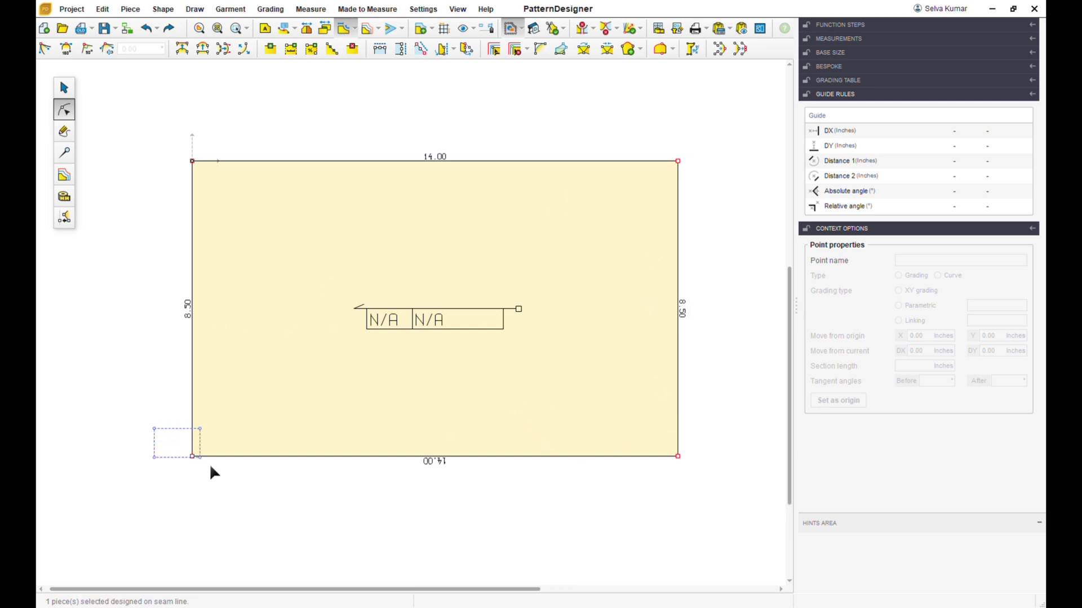
Add a point on the rectangle's bottom edge at a distance of -10.5 inches from the lower-left corner point.
left_click_drag(213, 473, 215, 474)
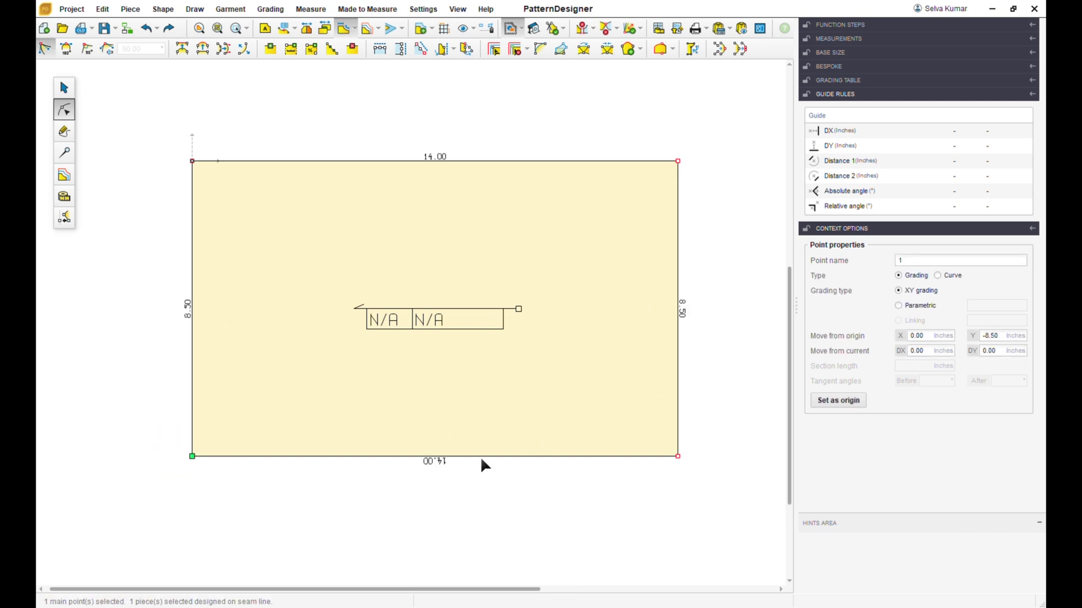
left_click(291, 50)
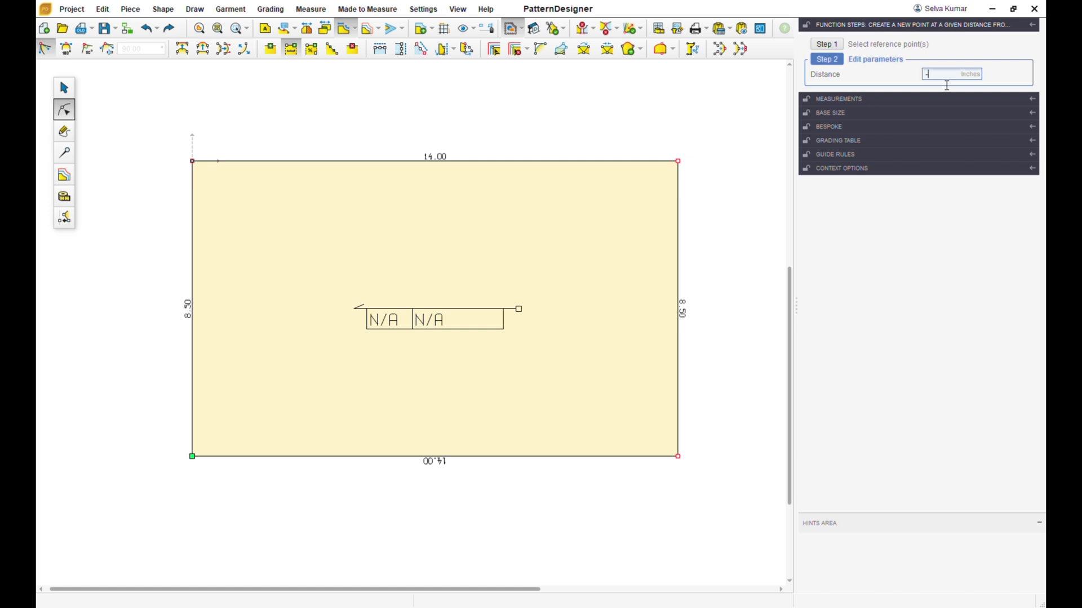
type("-10.5")
key("Return")
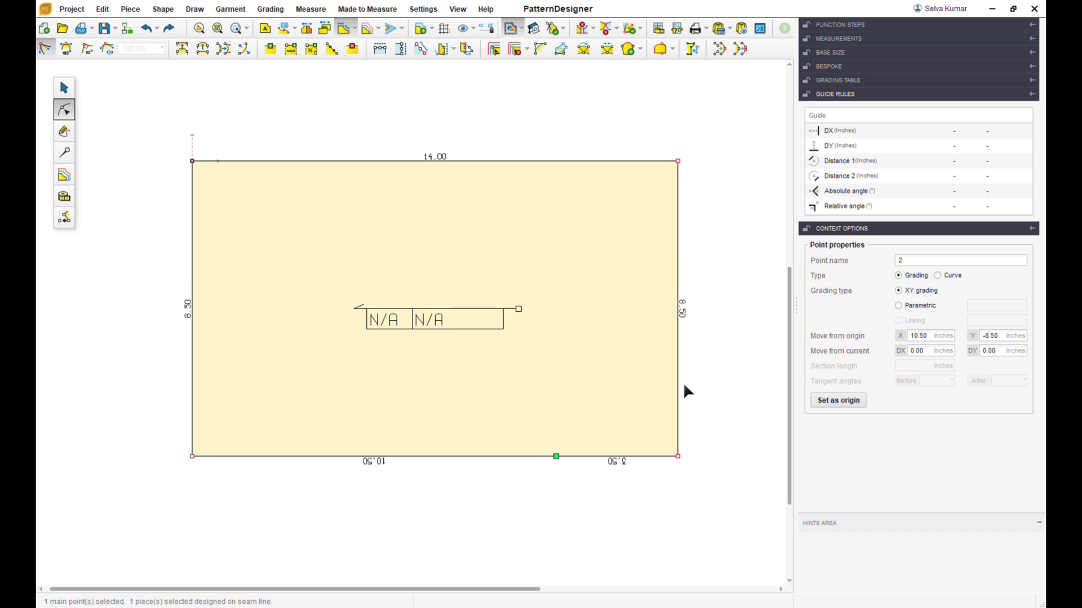
Add a point on the right edge 7.5 inches from the upper-right corner, and delete the lower-right corner point.
left_click_drag(651, 122, 693, 208)
left_click(290, 49)
left_click(948, 75)
type("7.5")
key("Return")
left_click(677, 457)
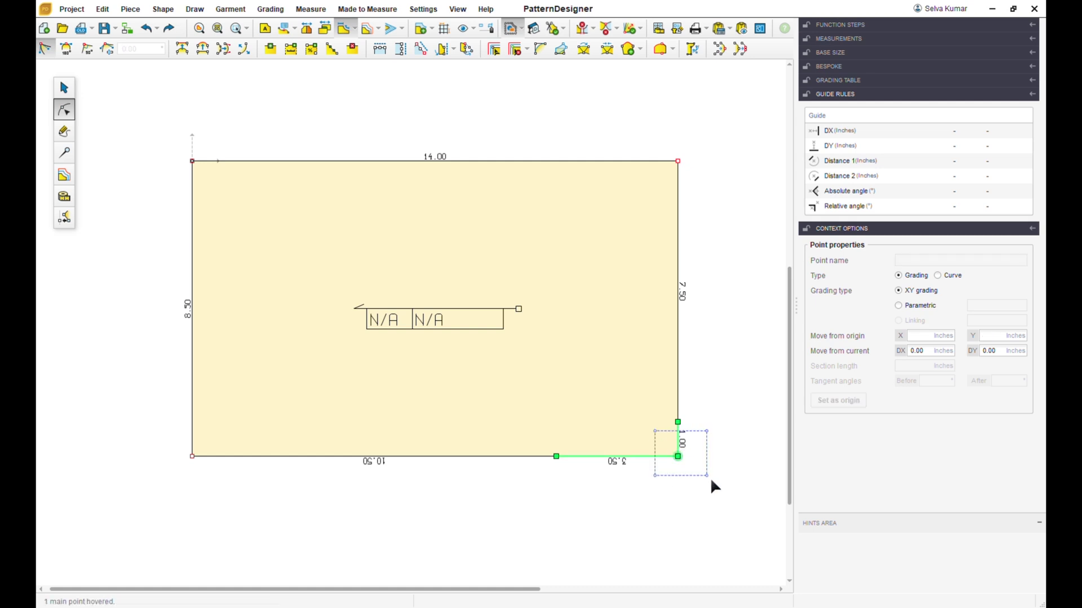
key("Delete")
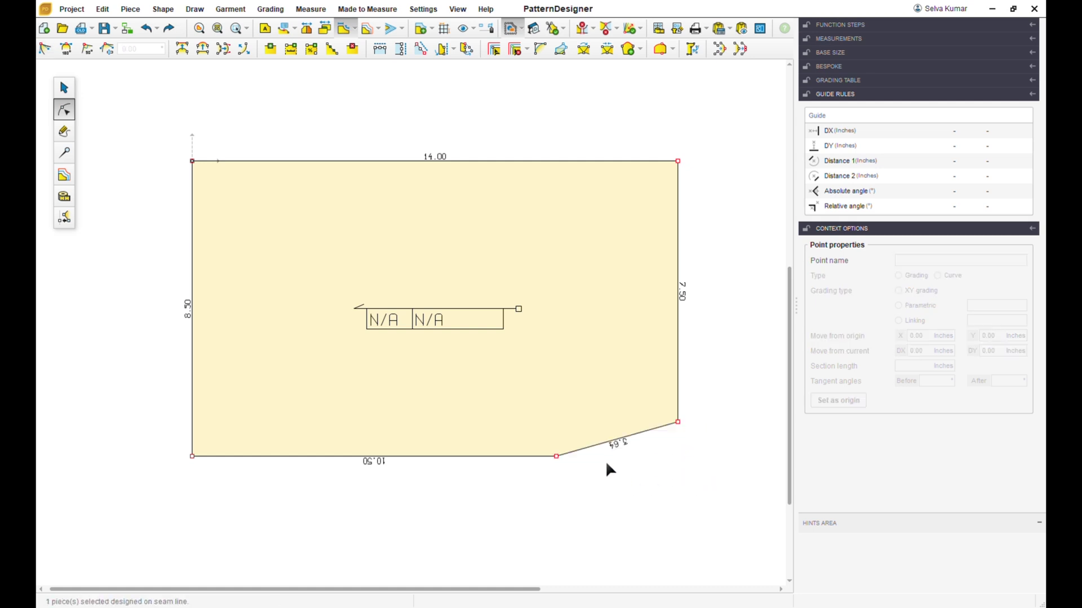
Turn the slanted lower-right edge into a curve bowing inward into the piece.
left_click(607, 446)
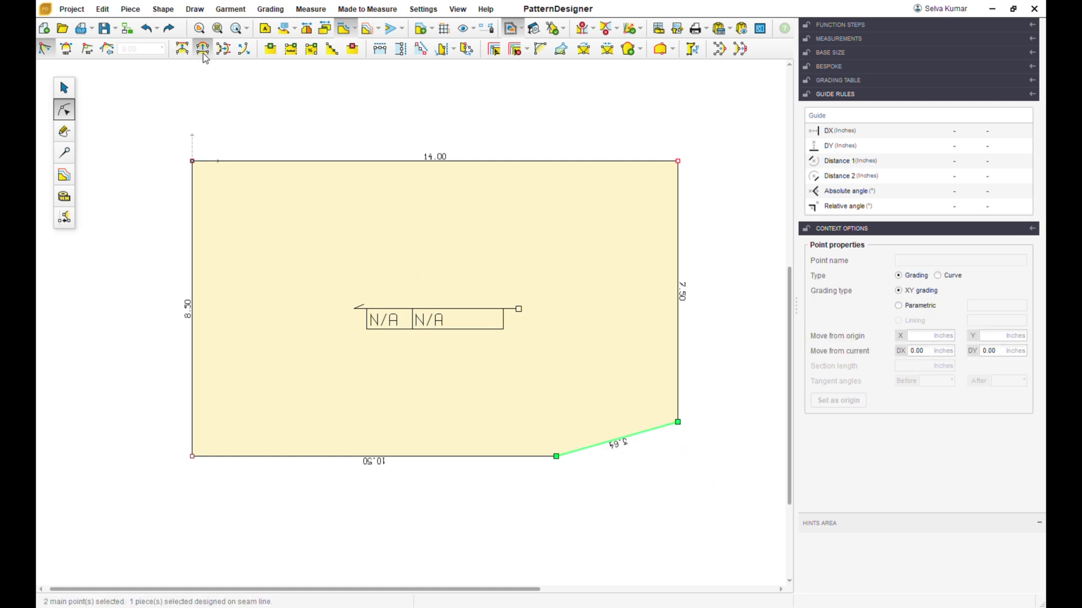
scroll(557, 471, "up", 1)
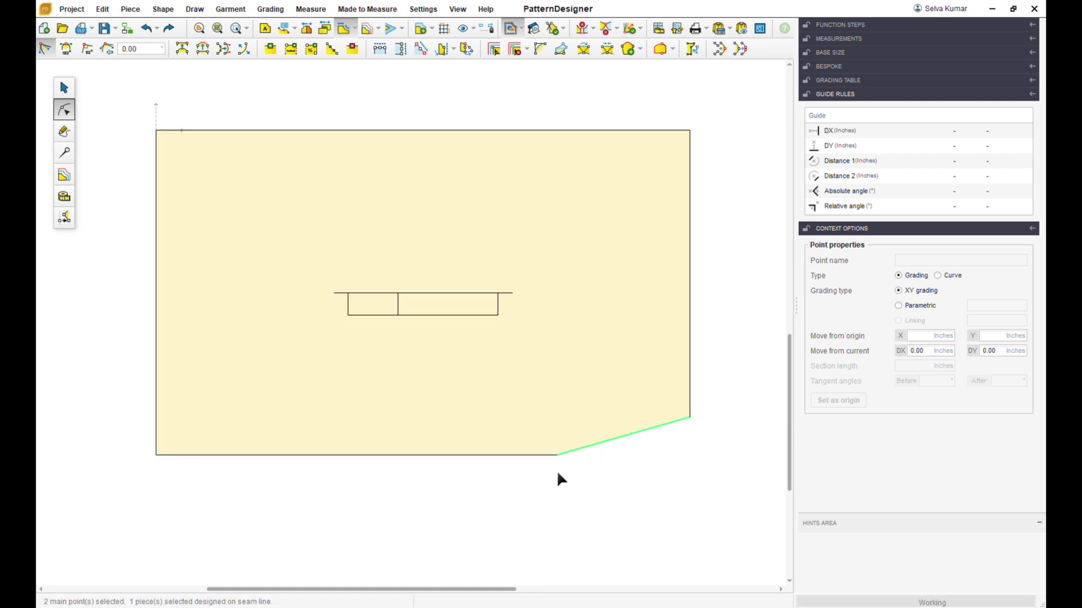
scroll(556, 471, "up", 2)
left_click_drag(629, 434, 622, 426)
Set the curve's tangent at its right end to 90 degrees and fine-tune the tangent handle at its lower-left end.
left_click(718, 406)
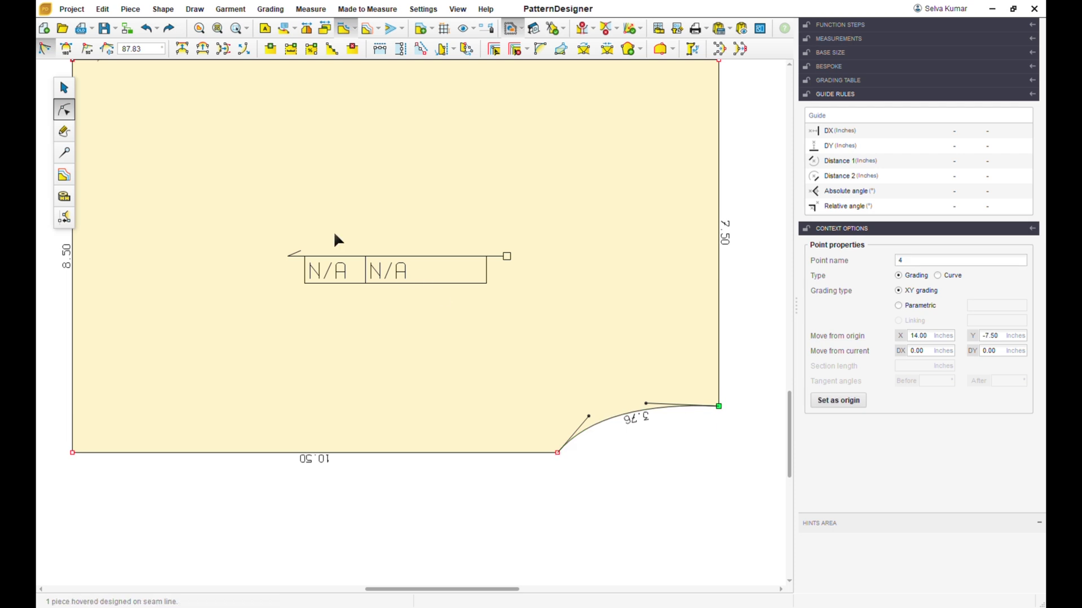
left_click(88, 48)
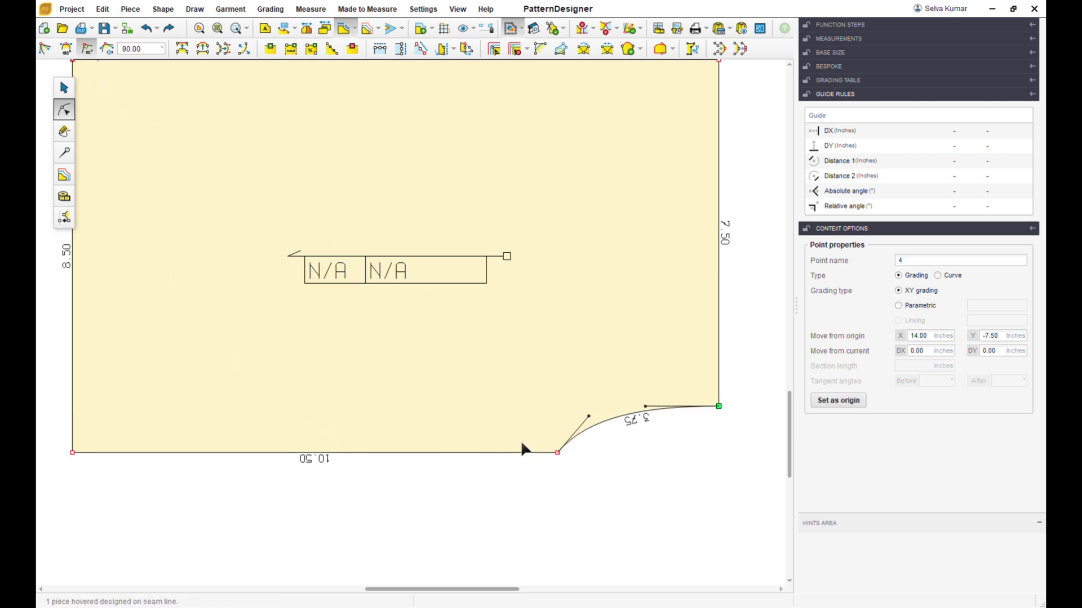
scroll(521, 444, "up", 1)
left_click(614, 410)
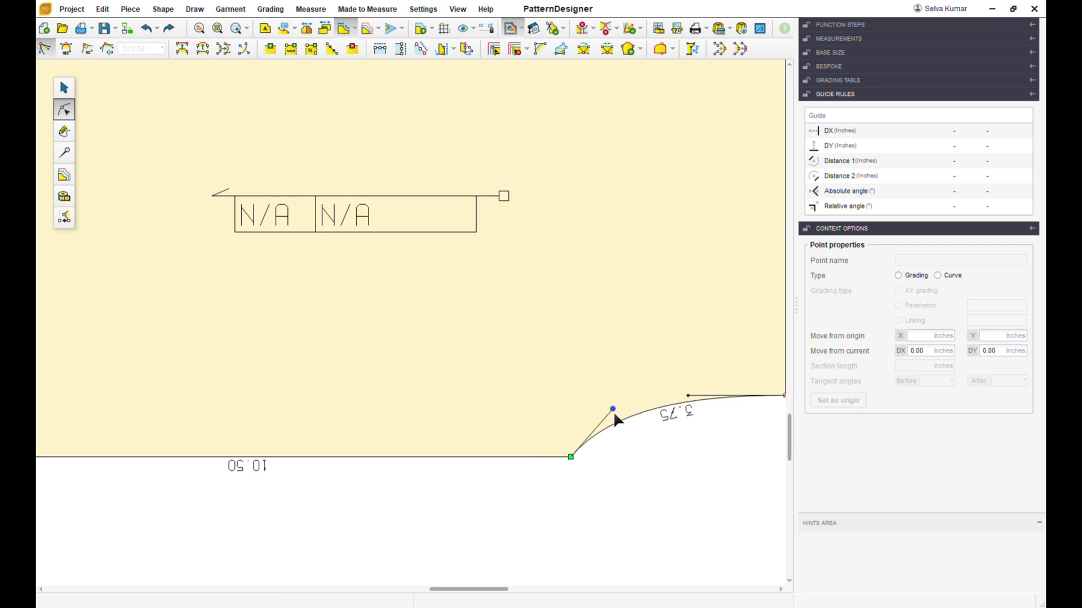
left_click(613, 411)
left_click_drag(613, 411, 608, 420)
left_click(648, 476)
scroll(647, 473, "down", 5)
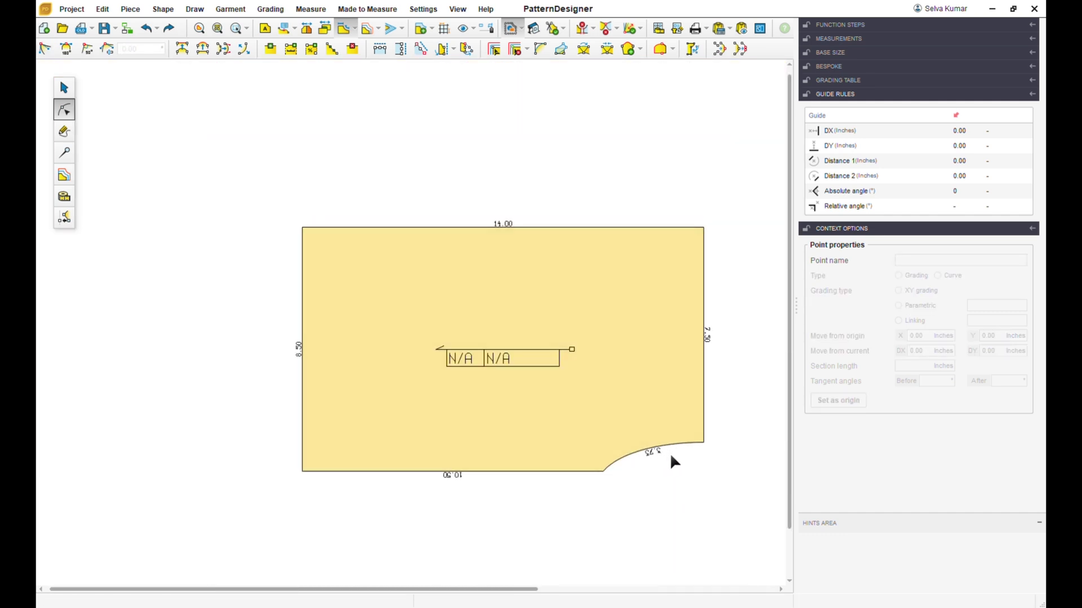
scroll(691, 471, "up", 3)
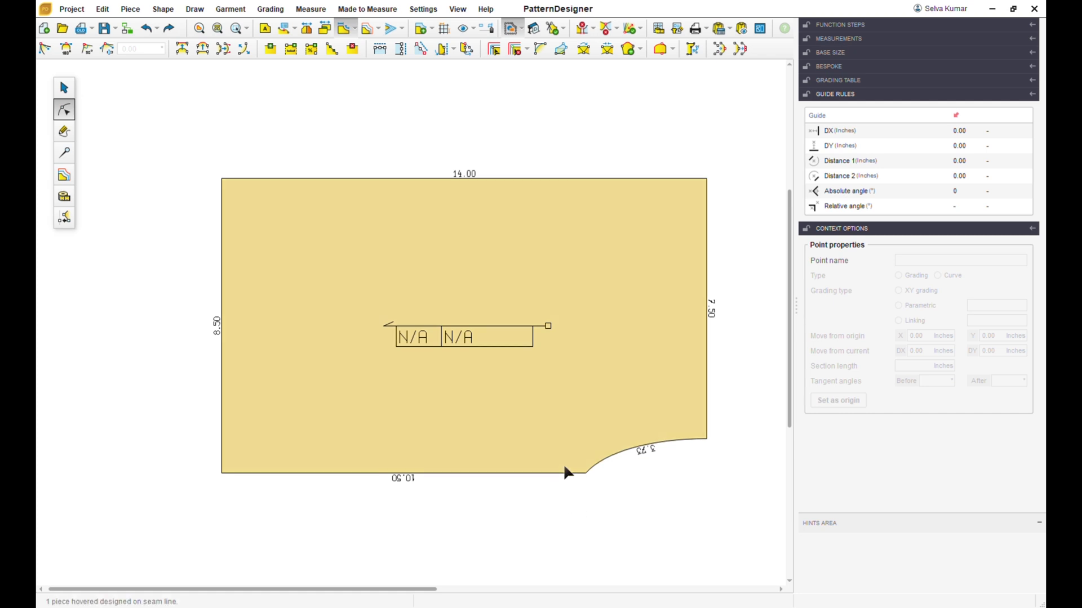
Duplicate the finished piece and arrange the original above its copy.
left_click(347, 395)
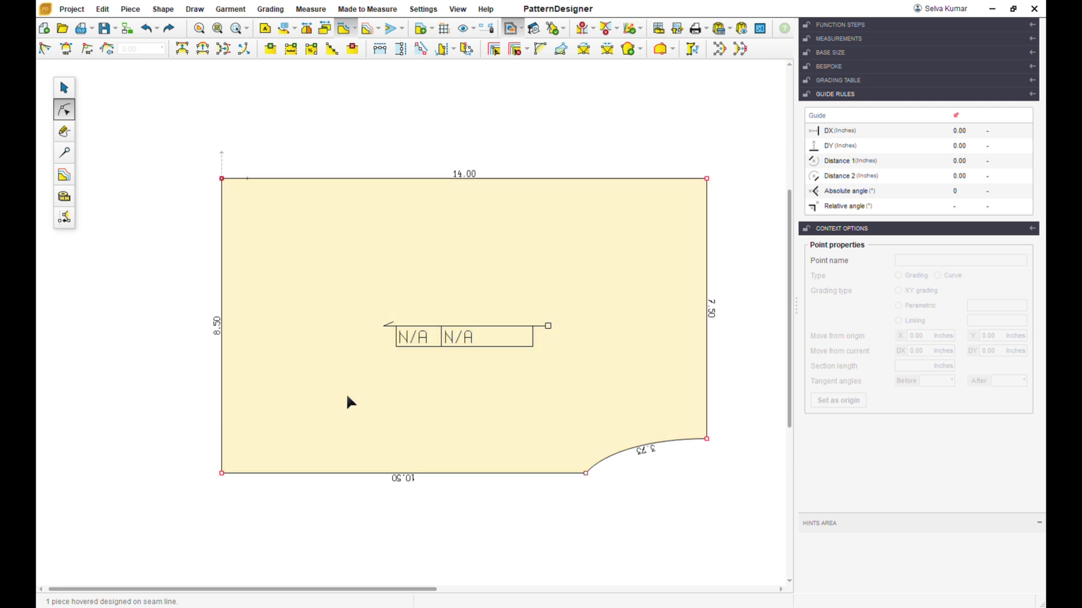
scroll(347, 391, "down", 2)
scroll(463, 415, "down", 2)
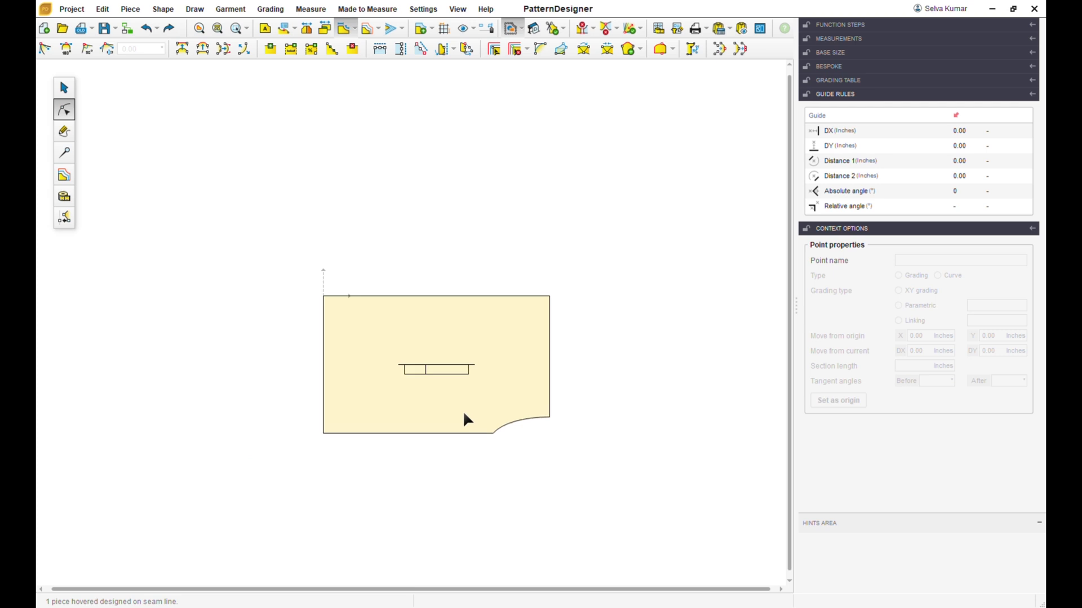
scroll(465, 429, "up", 1)
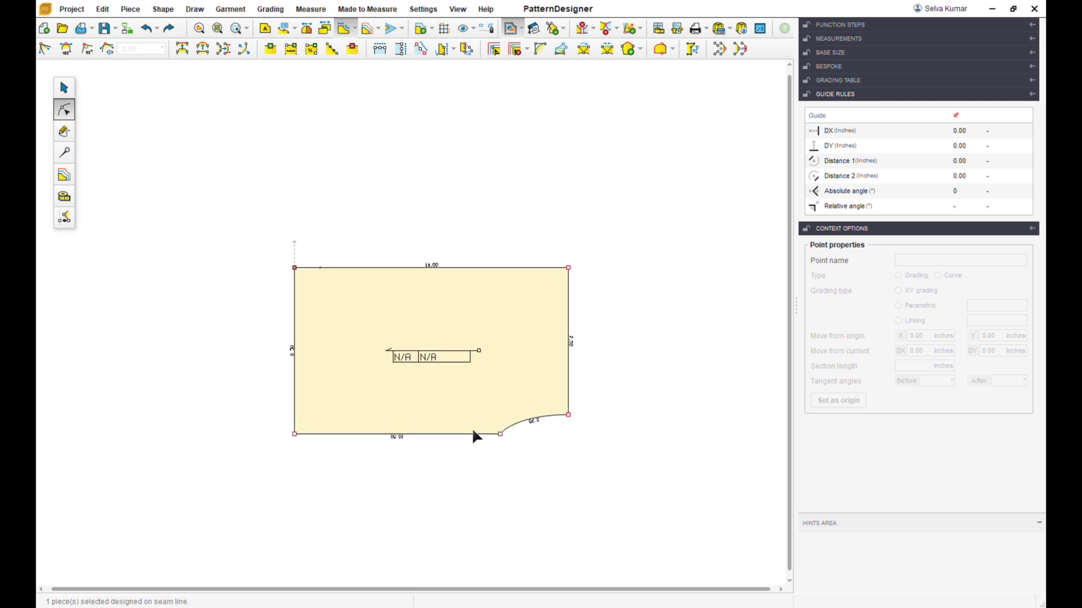
scroll(473, 431, "up", 1)
left_click(64, 88)
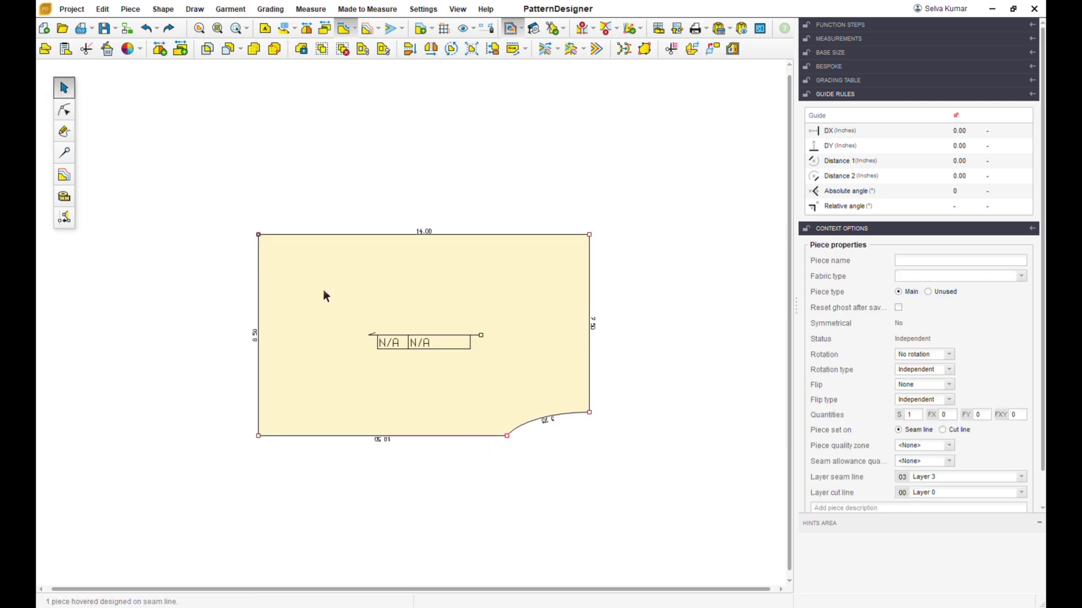
left_click(66, 49)
left_click_drag(341, 324, 344, 141)
left_click_drag(396, 303, 379, 353)
left_click_drag(439, 238, 440, 266)
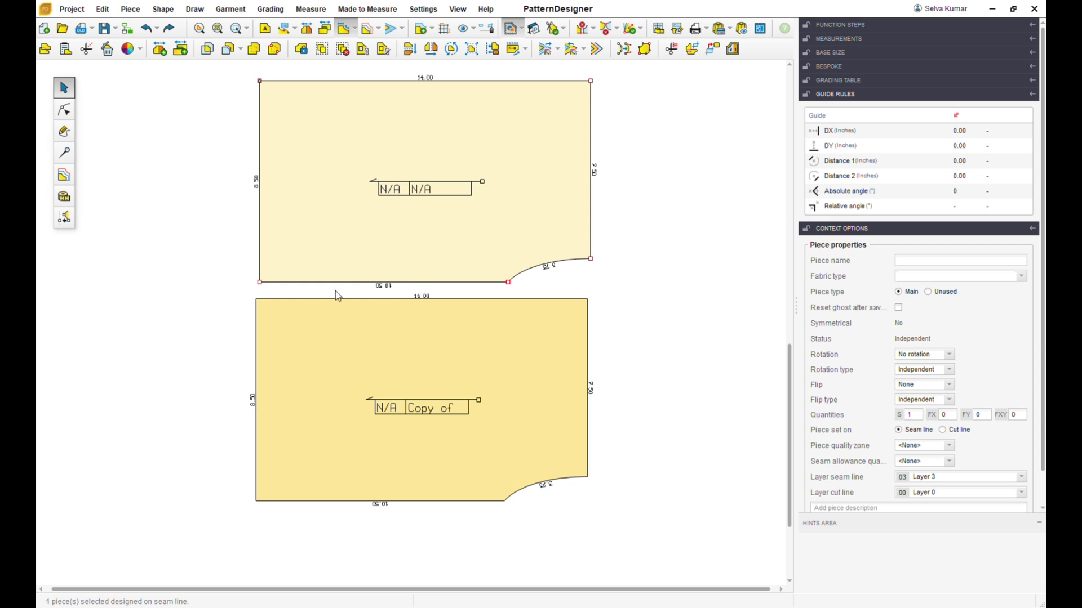
Name the upper piece BACK and its copy below FRONT.
left_click(432, 300)
left_click(915, 268)
type("BACK")
key("Return")
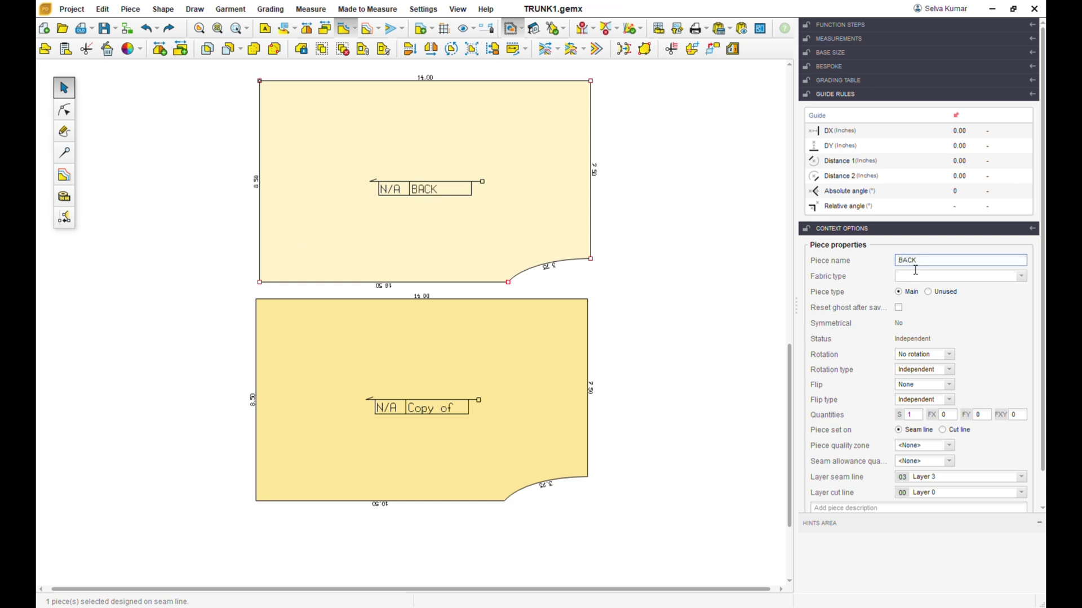
left_click(540, 416)
left_click_drag(897, 260, 942, 263)
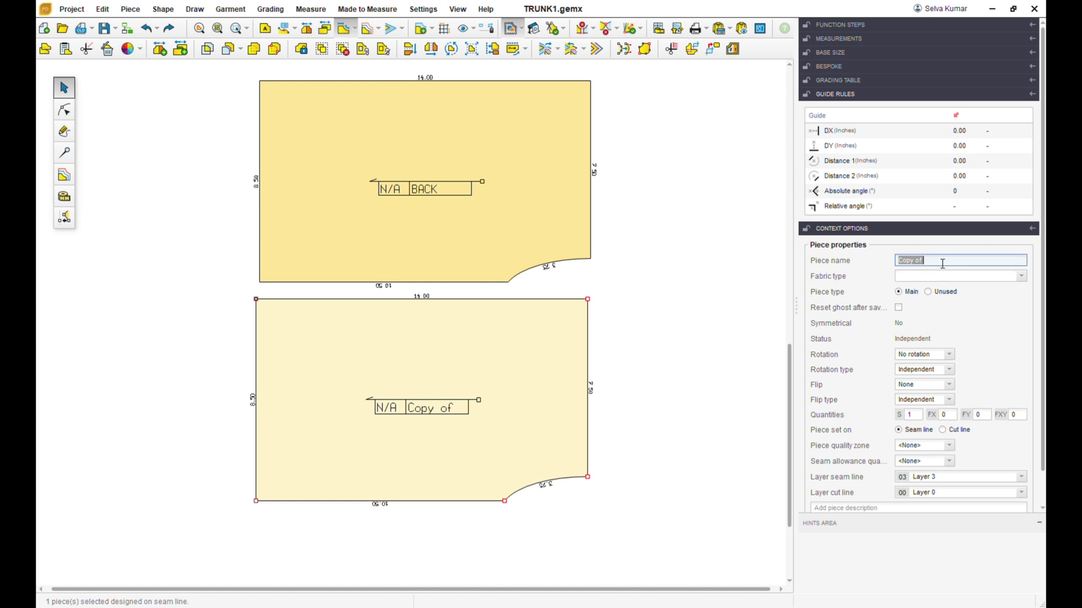
type("FRONT")
key("Return")
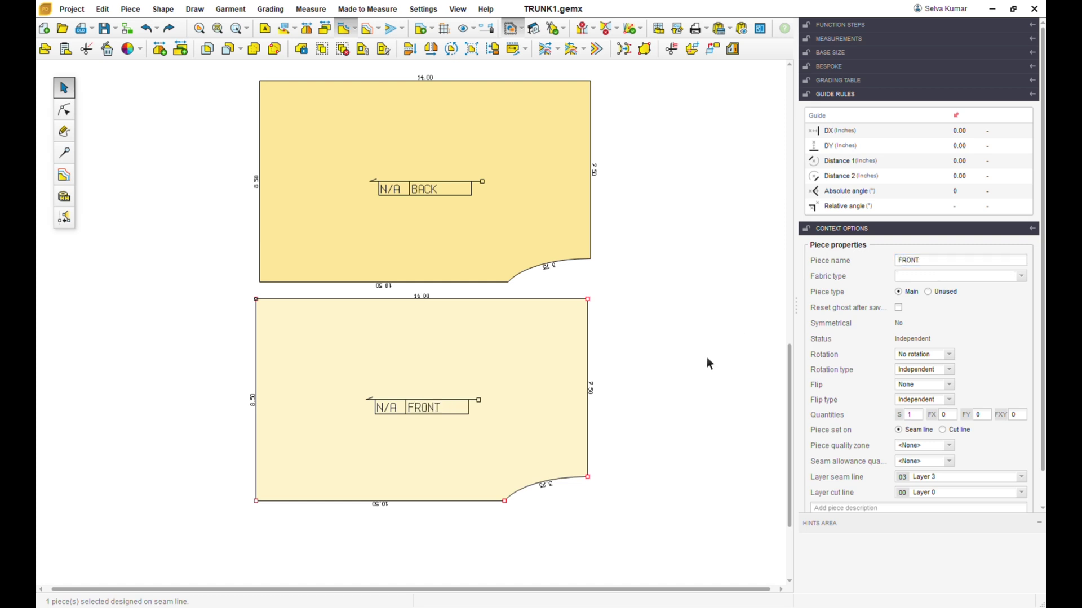
Separate the two pieces by moving BACK upward and shifting FRONT slightly to the left.
left_click(707, 357)
scroll(707, 357, "down", 2)
left_click_drag(541, 299, 537, 239)
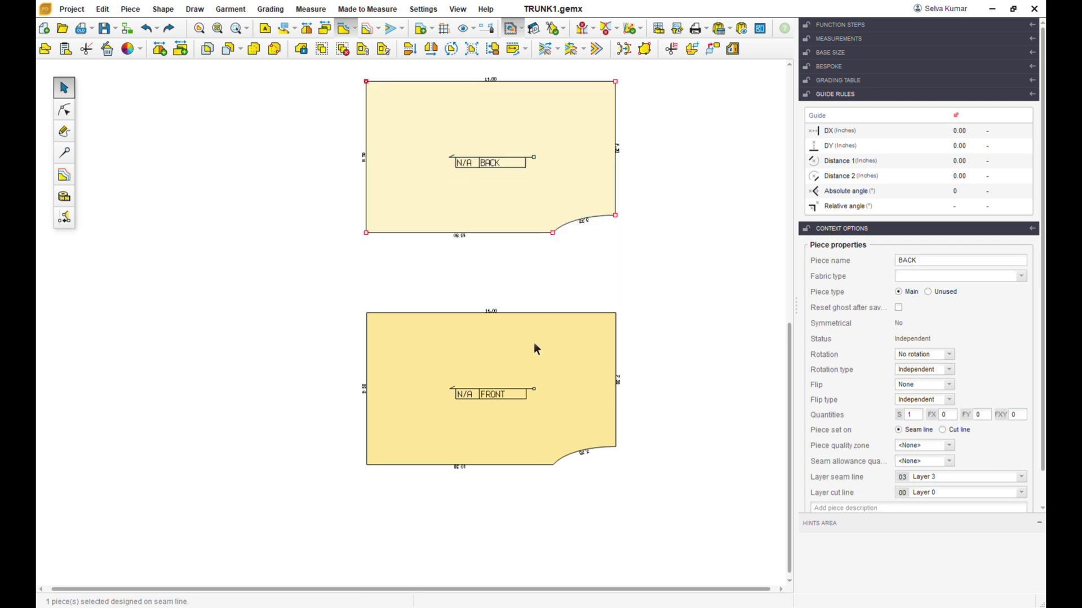
left_click_drag(533, 344, 488, 319)
scroll(488, 319, "up", 2)
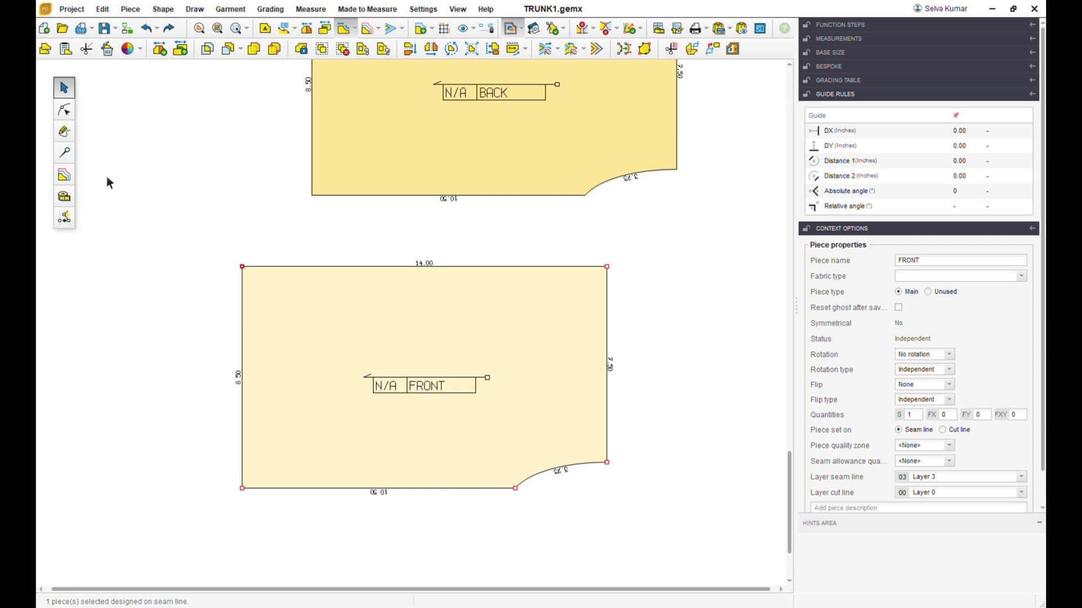
Move the lower-left end point of the FRONT piece's curve by 0.5 inch in DX.
left_click(65, 110)
left_click(515, 489)
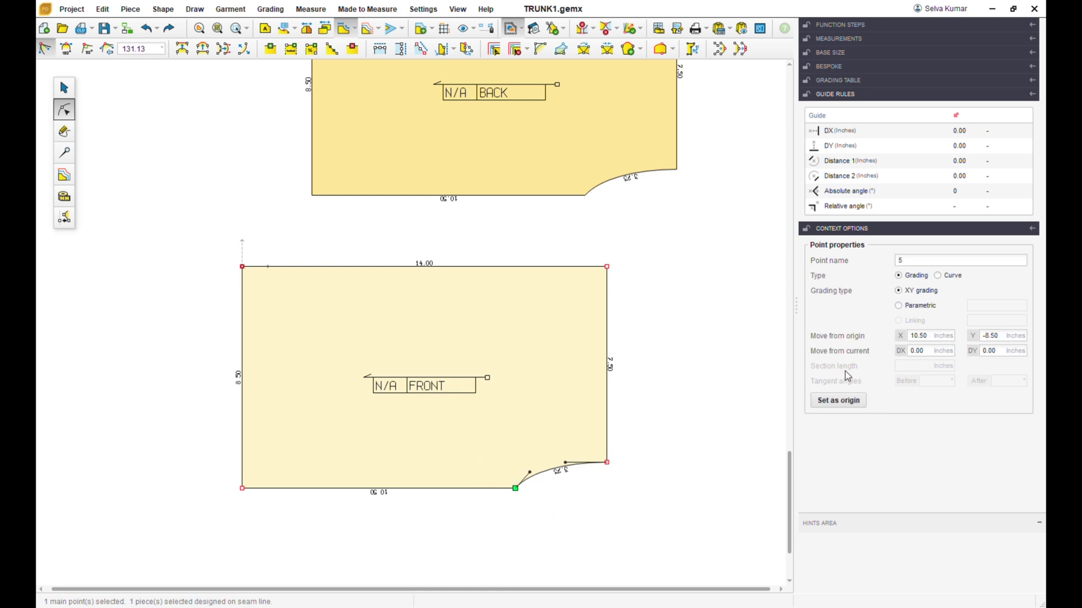
left_click(927, 358)
type("0.5")
key("Return")
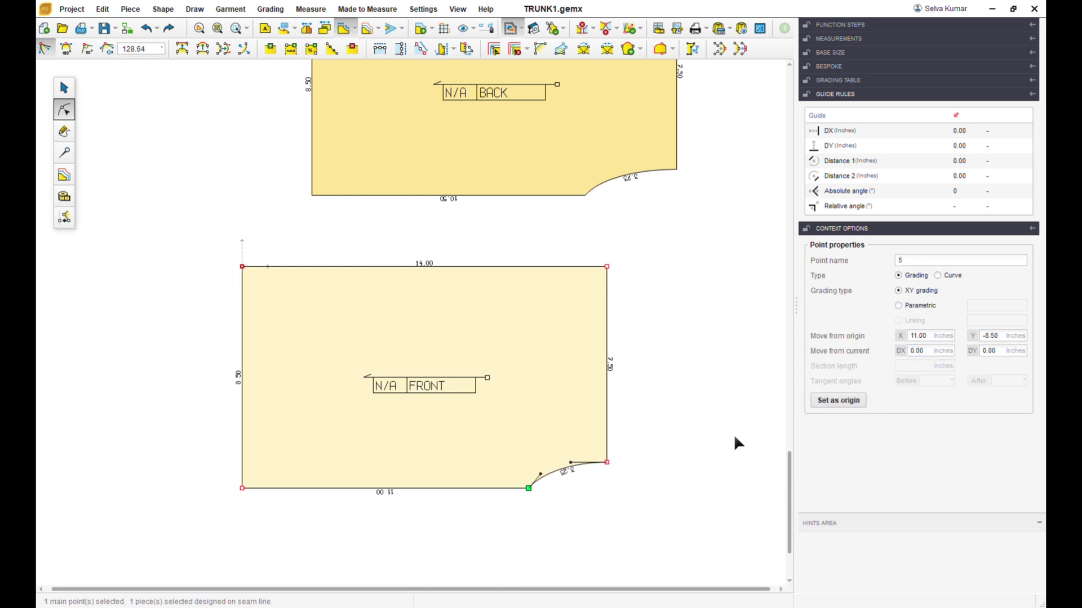
left_click(733, 434)
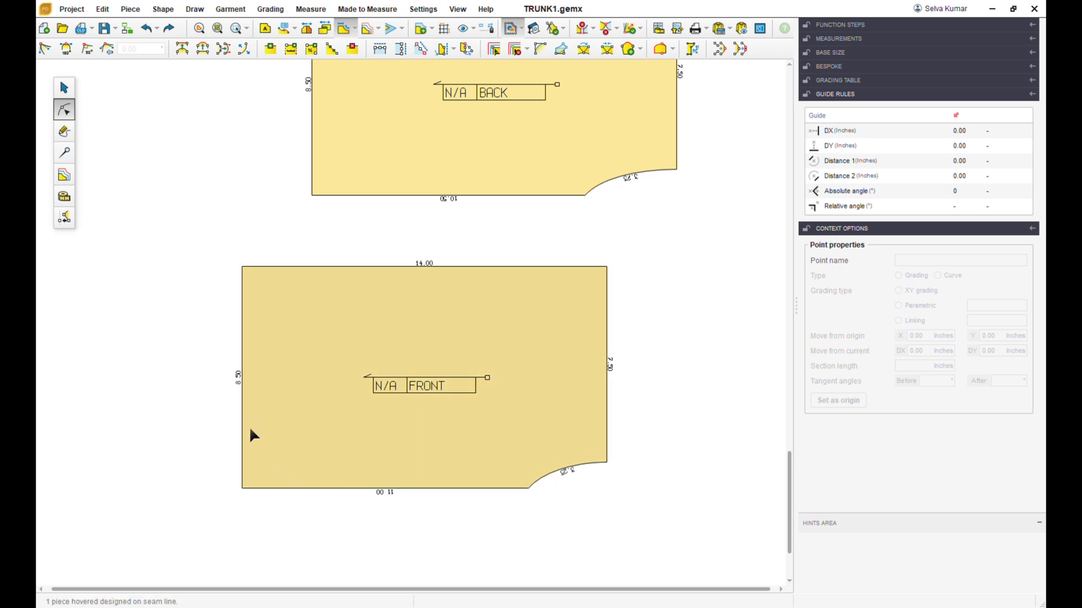
Add a point on the FRONT piece's left edge, 2.5 inches from its lower-left corner.
left_click(343, 479)
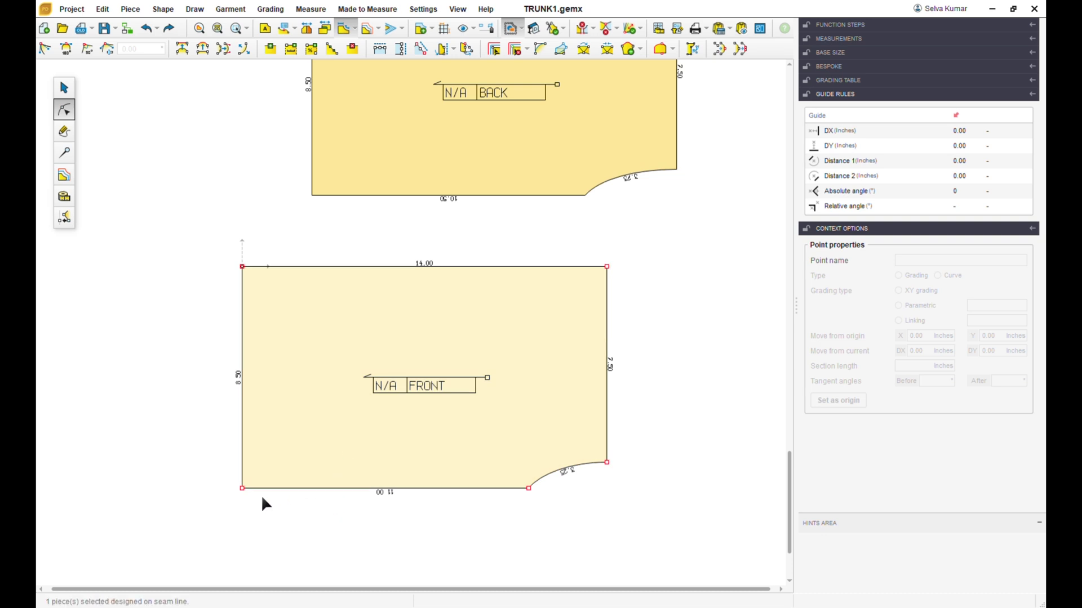
left_click(233, 495)
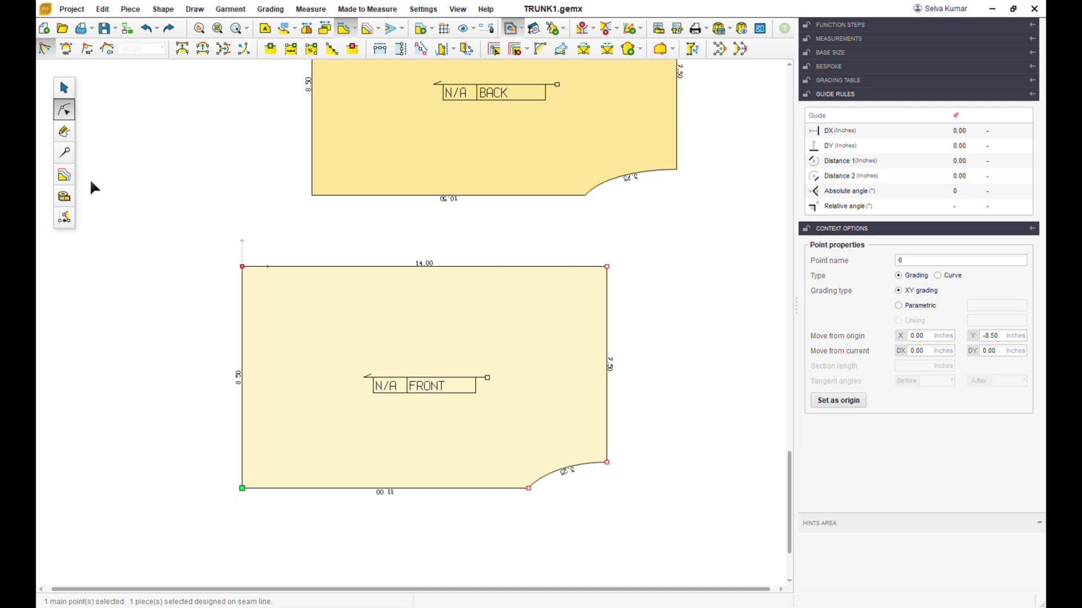
left_click(291, 51)
type("2.5")
key("Return")
Draw a horizontal free line from the new left-edge point straight across to the FRONT piece's right edge.
left_click(69, 131)
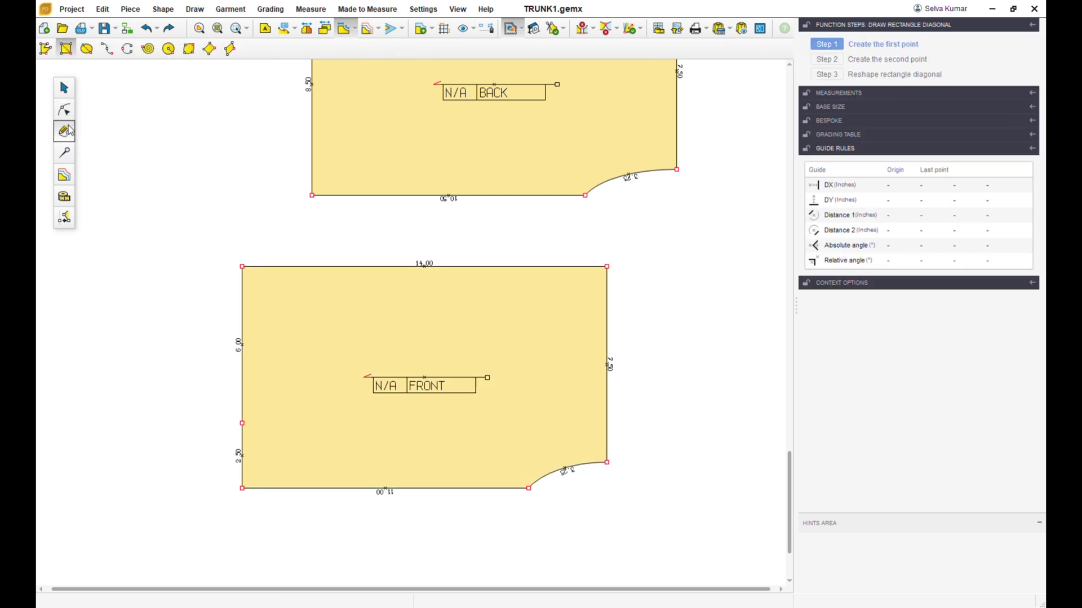
left_click(45, 49)
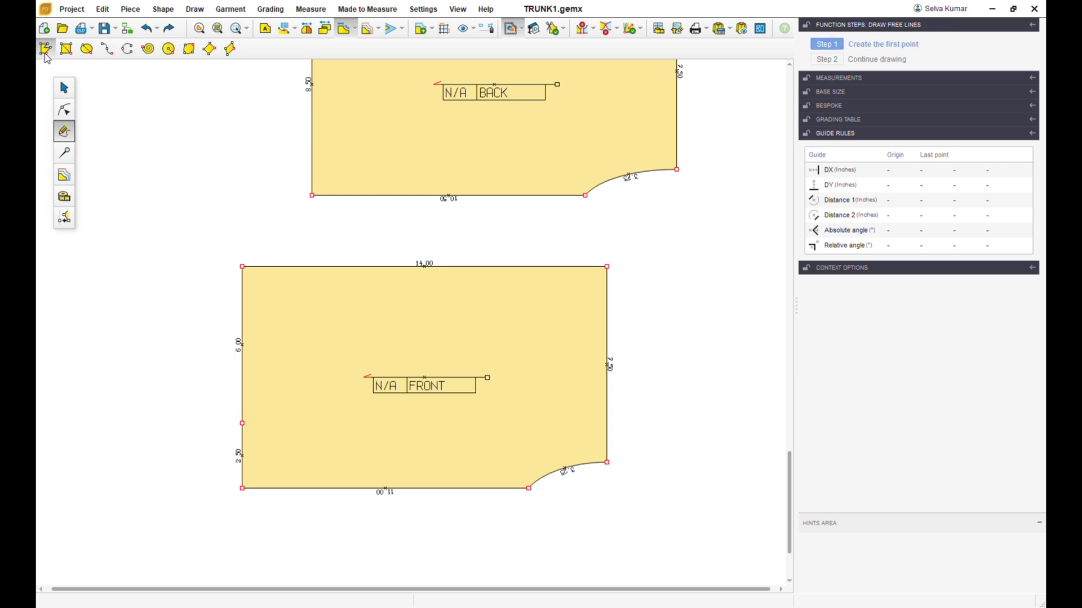
left_click(243, 423)
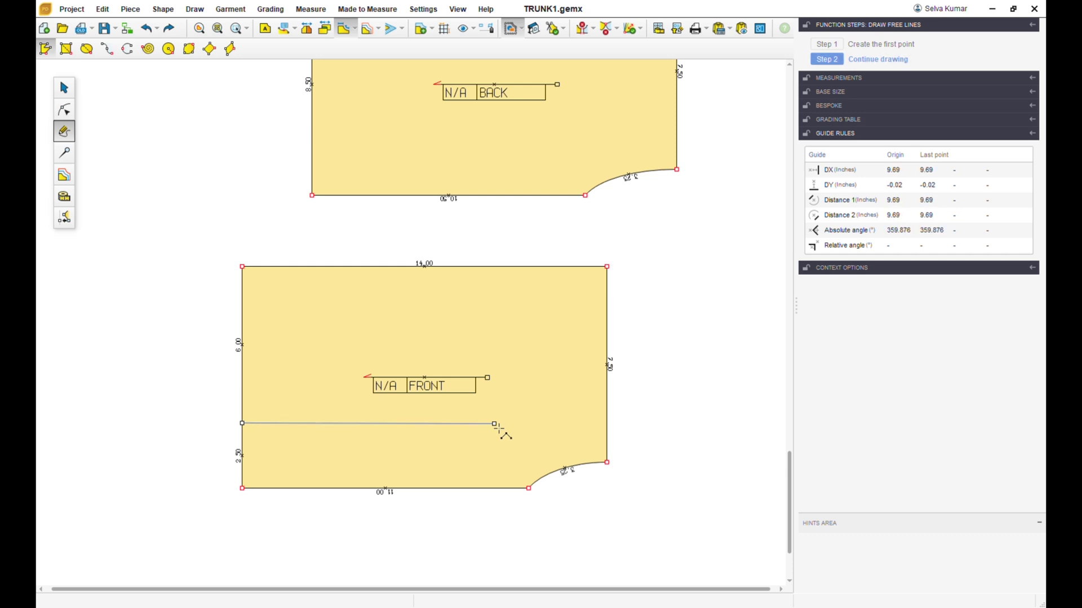
left_click(613, 440)
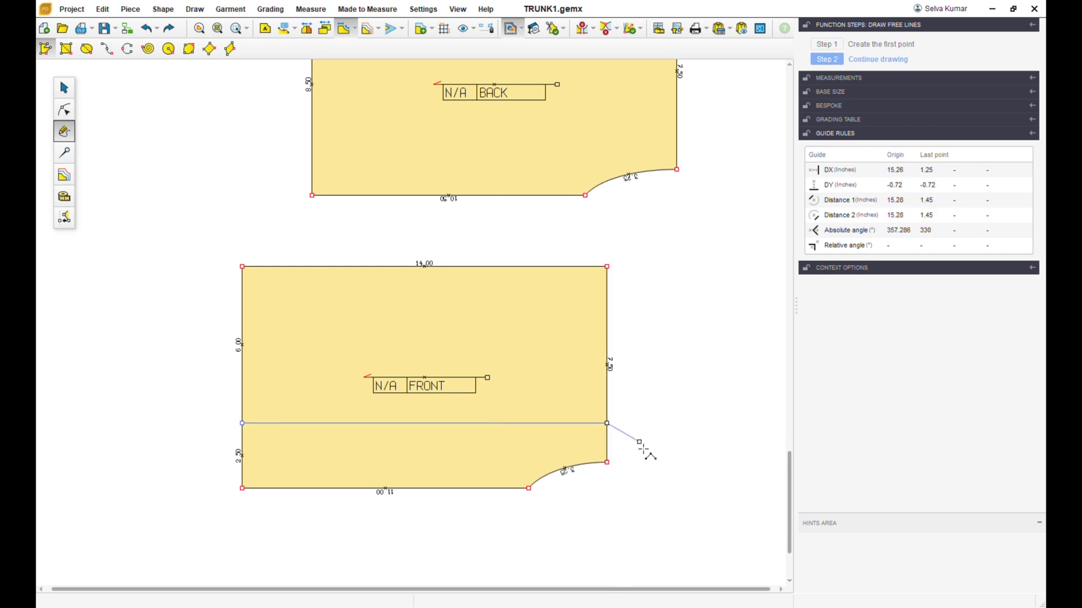
right_click(644, 449)
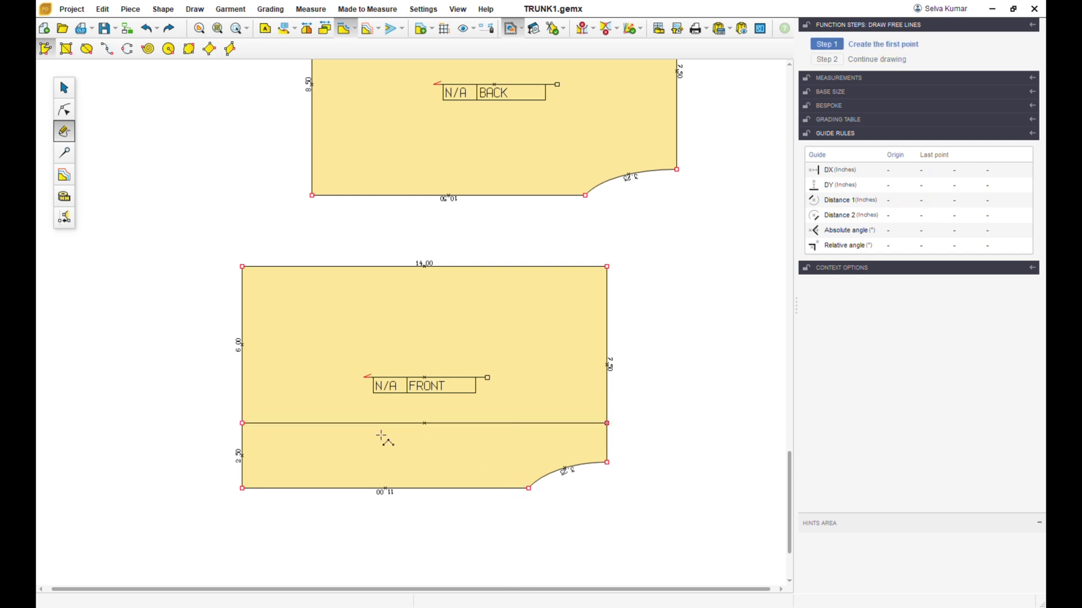
left_click(64, 109)
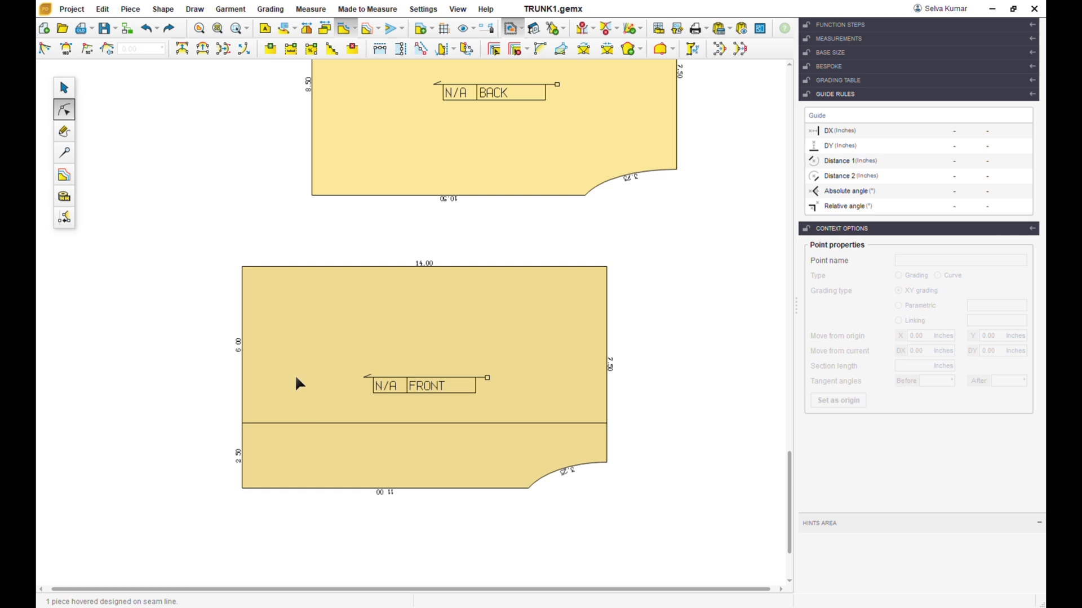
left_click(306, 461)
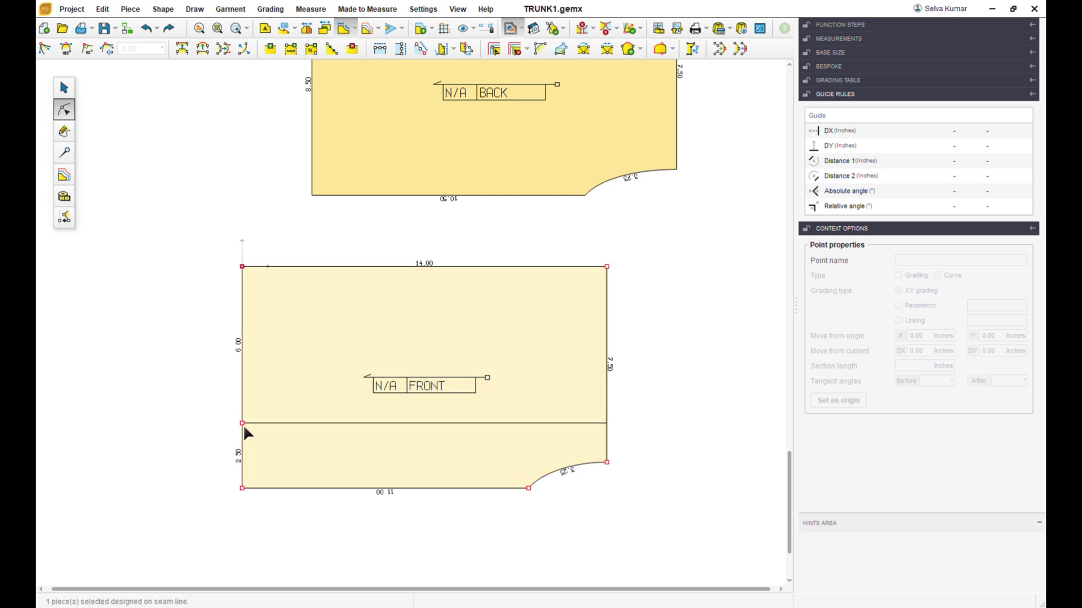
left_click(256, 434)
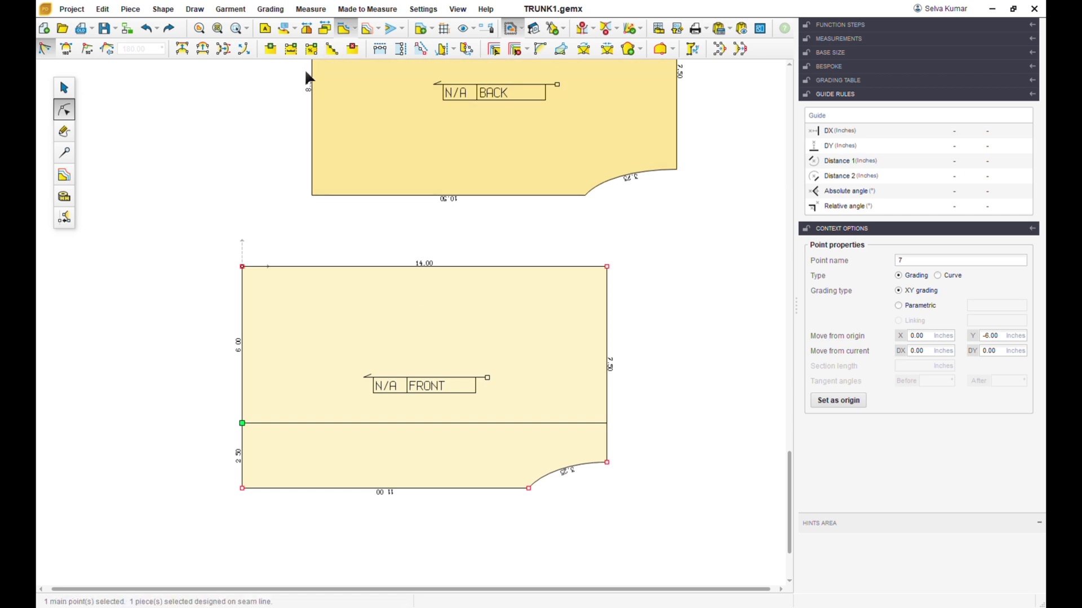
left_click(291, 49)
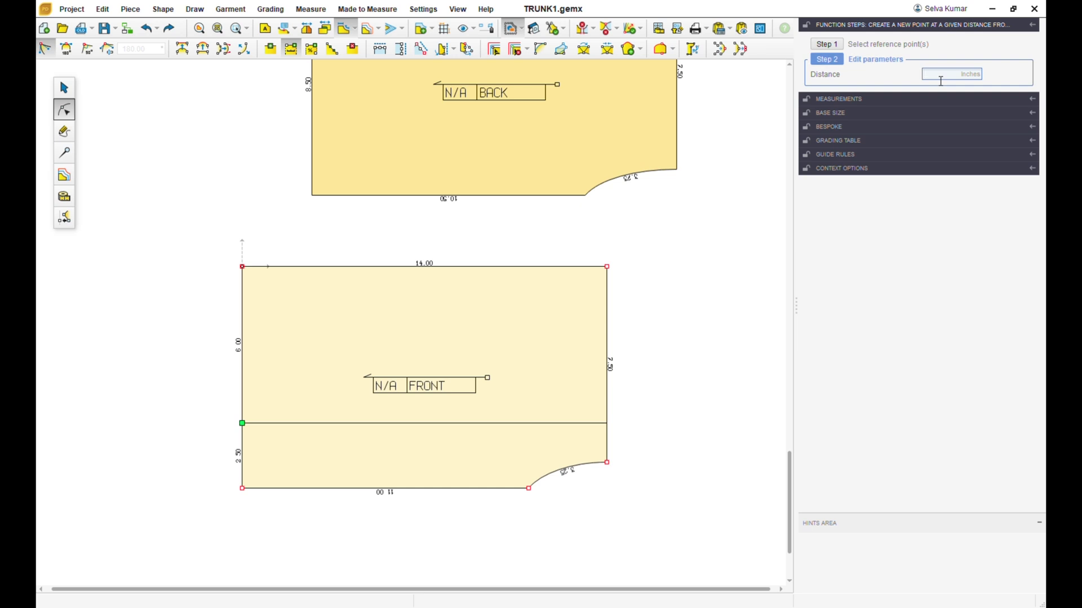
type("2")
key("Return")
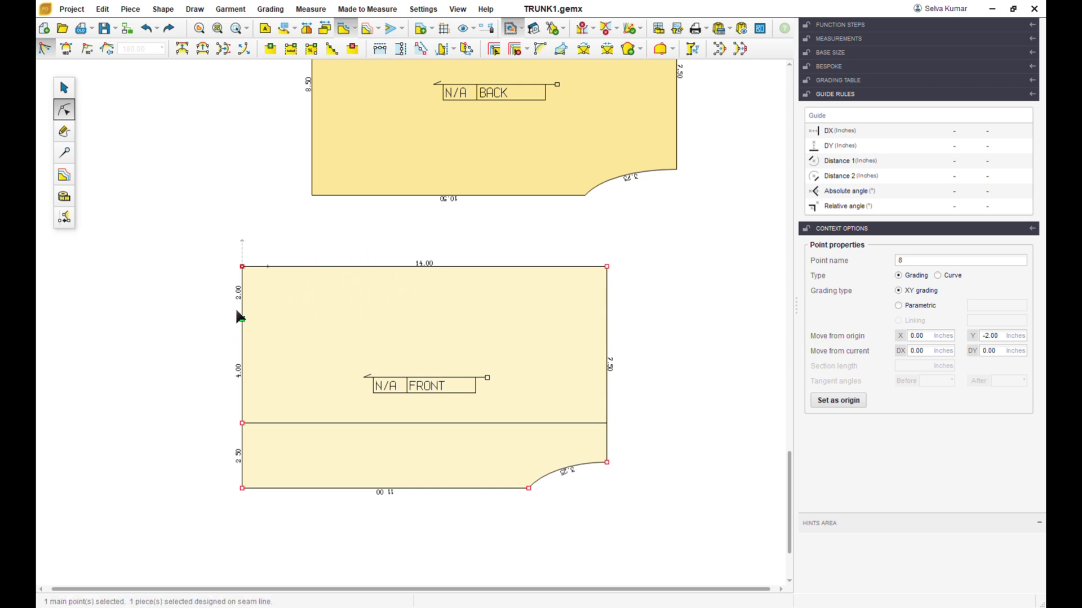
key("Delete")
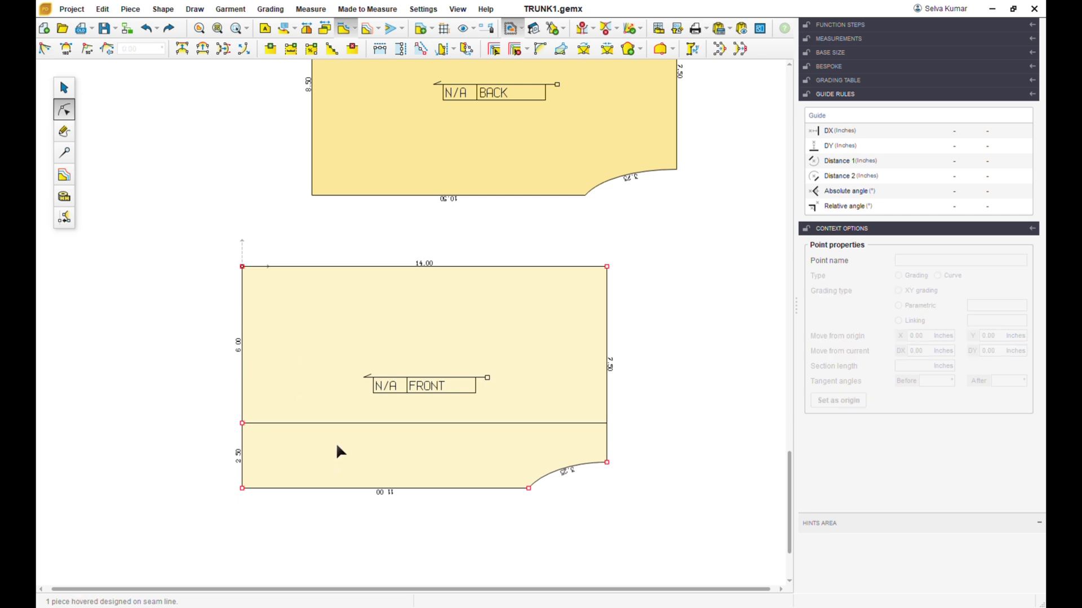
Add two points on the FRONT piece's internal horizontal line, 4 inches from its left end and 4 inches beyond that.
left_click(346, 423)
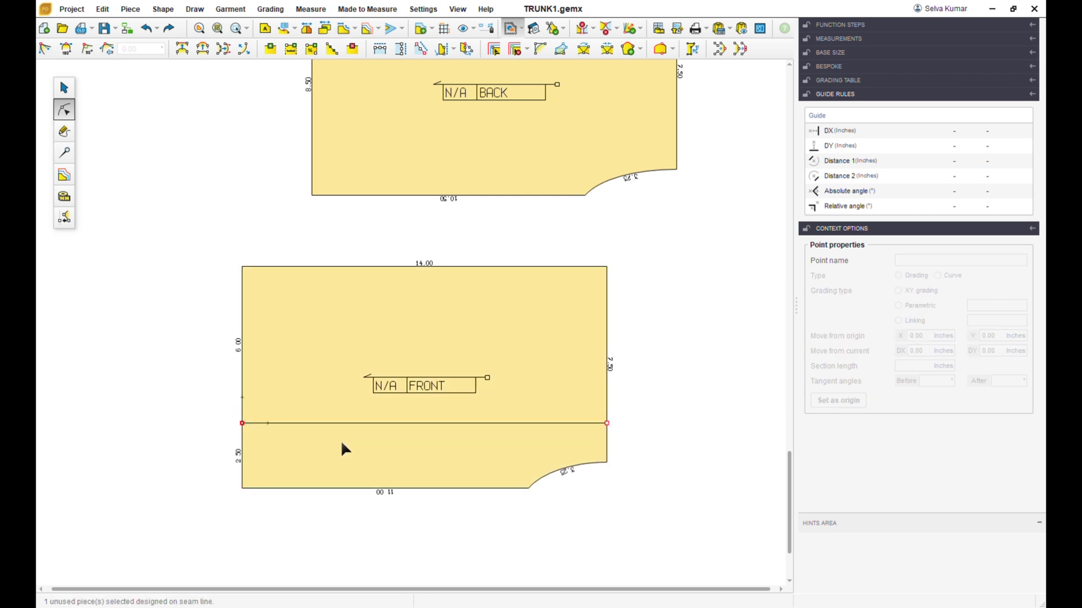
left_click(264, 433)
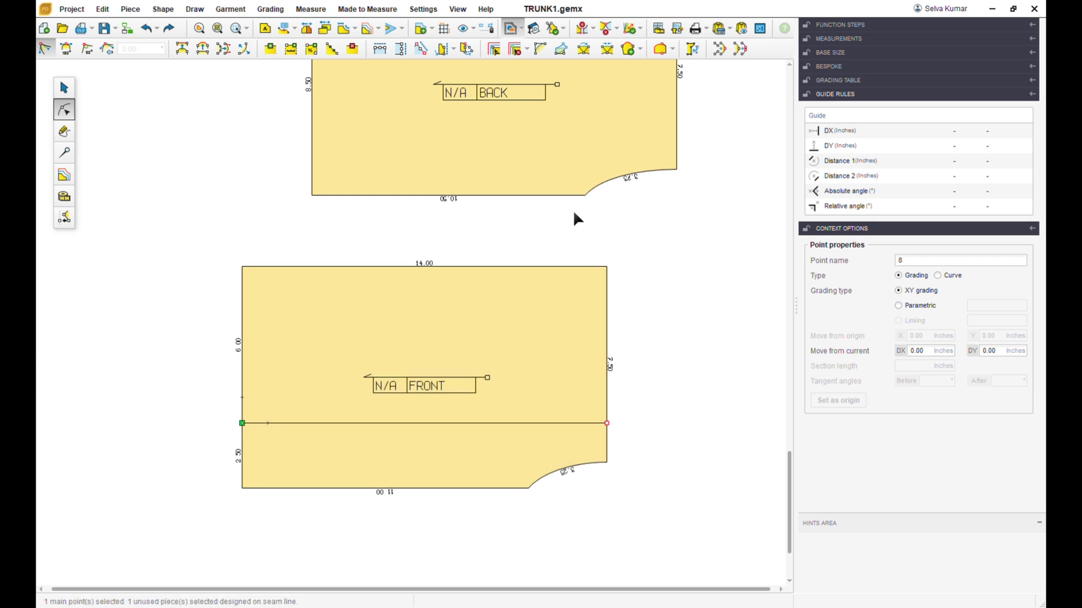
left_click(290, 49)
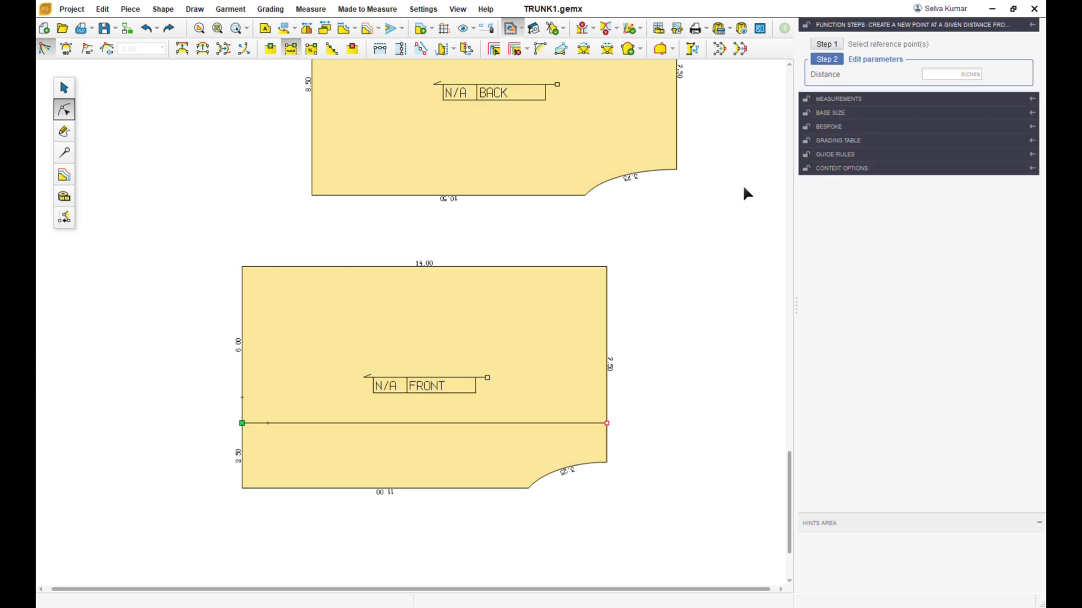
left_click(932, 75)
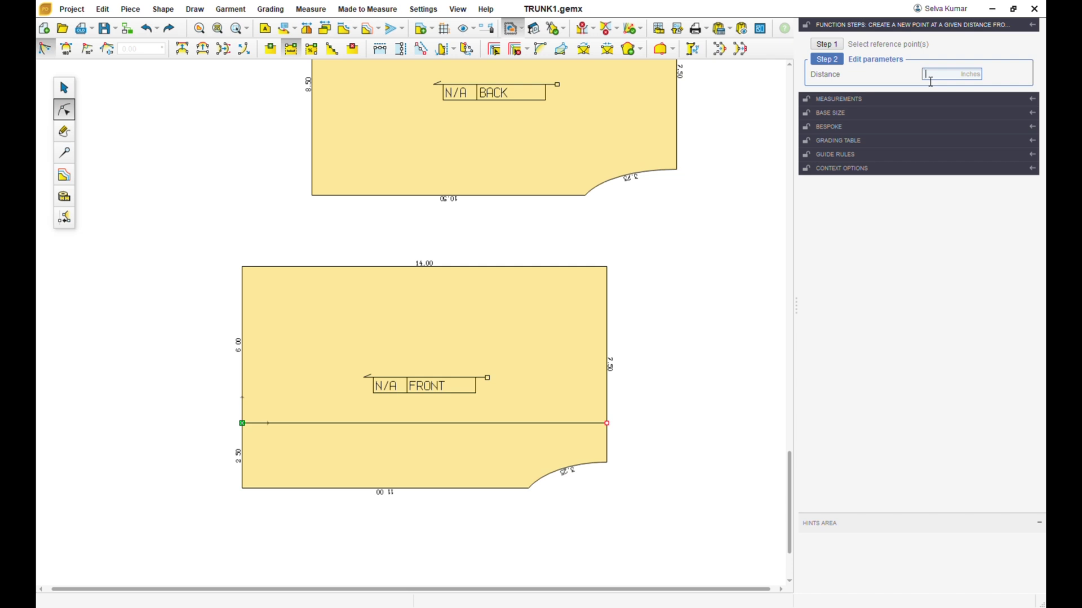
type("4")
key("Return")
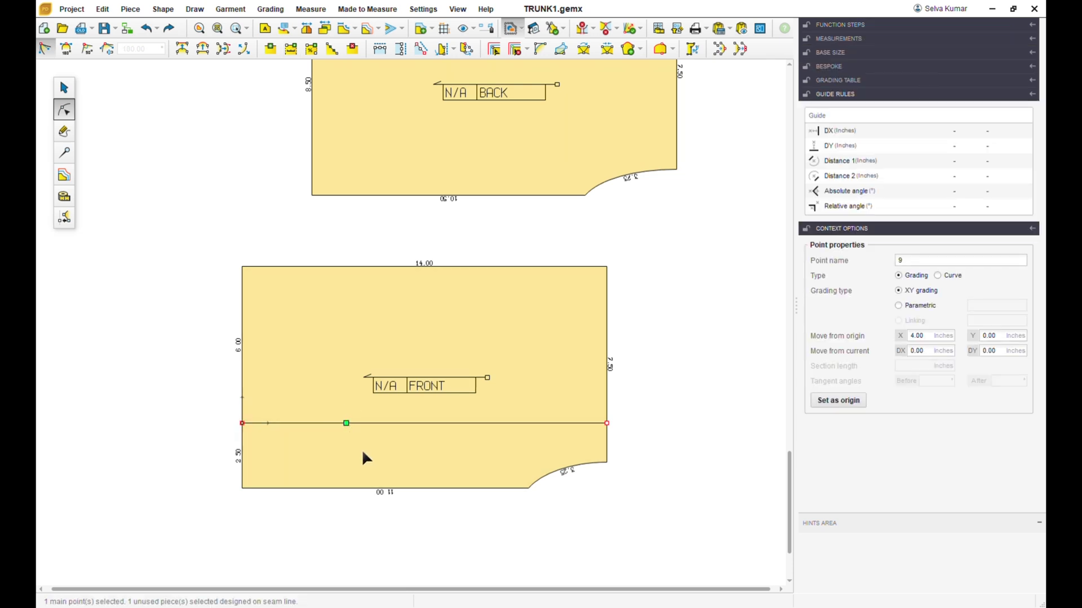
left_click(291, 49)
type("4")
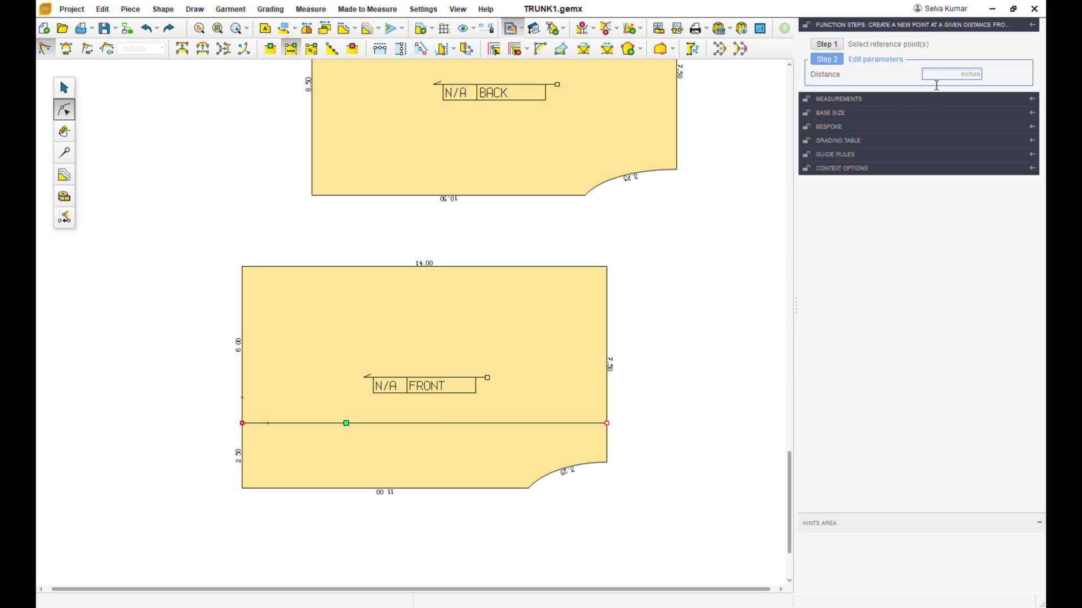
key("Return")
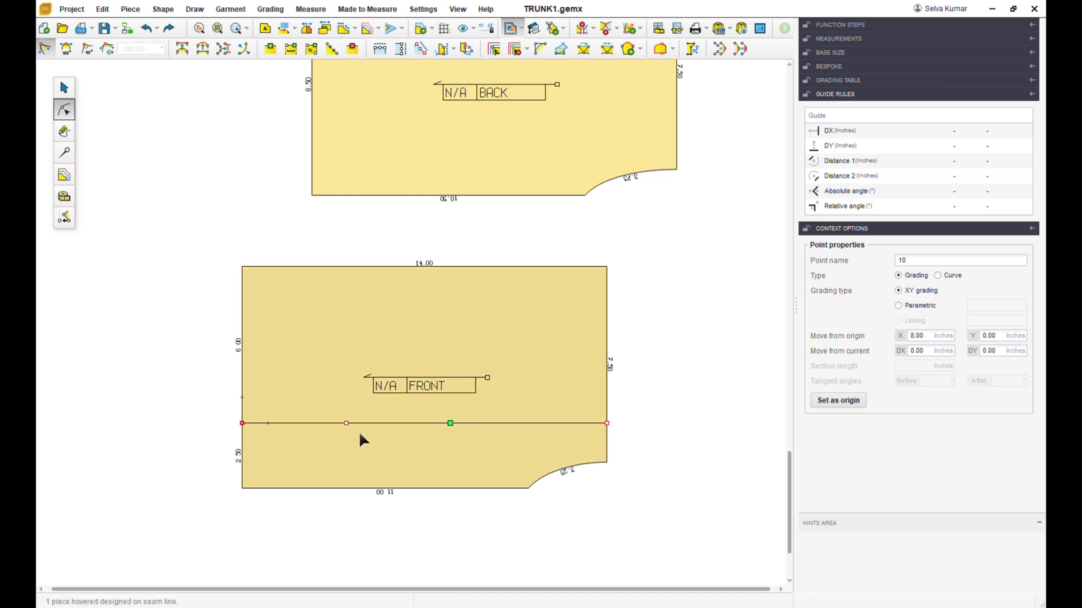
Draw a V-shaped free line between the two new points, with its tip about 1.69 inches across and 0.94 inch below the first.
left_click(65, 131)
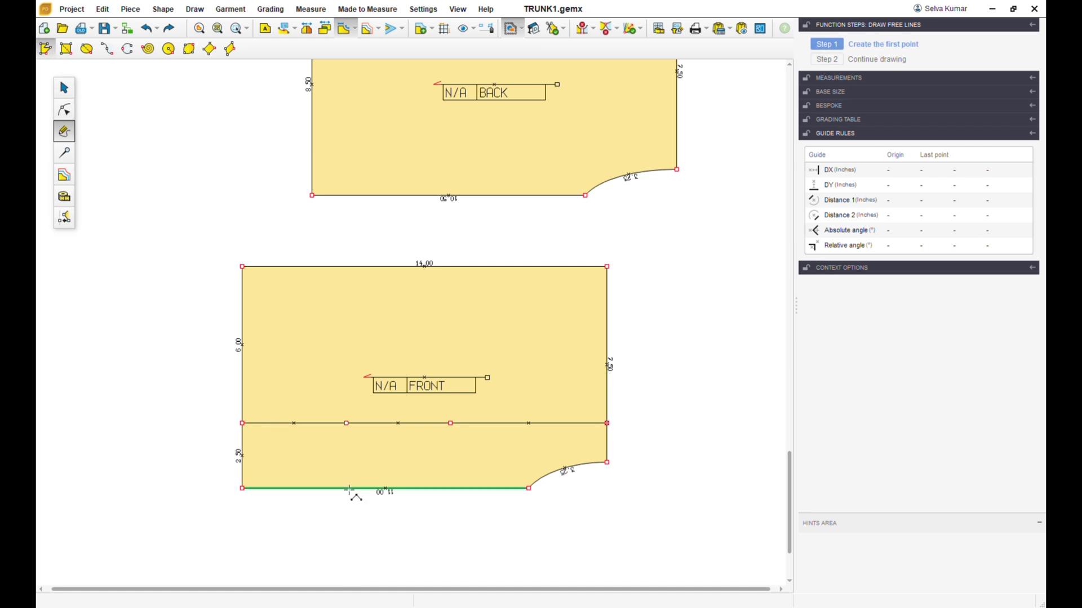
left_click(346, 423)
left_click(390, 448)
left_click(450, 423)
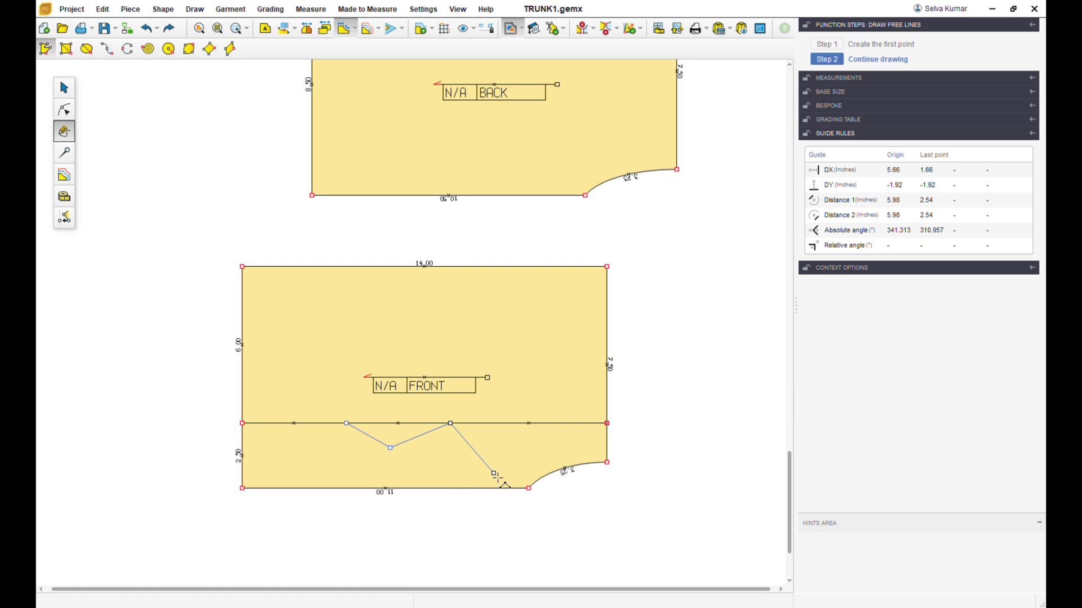
right_click(493, 469)
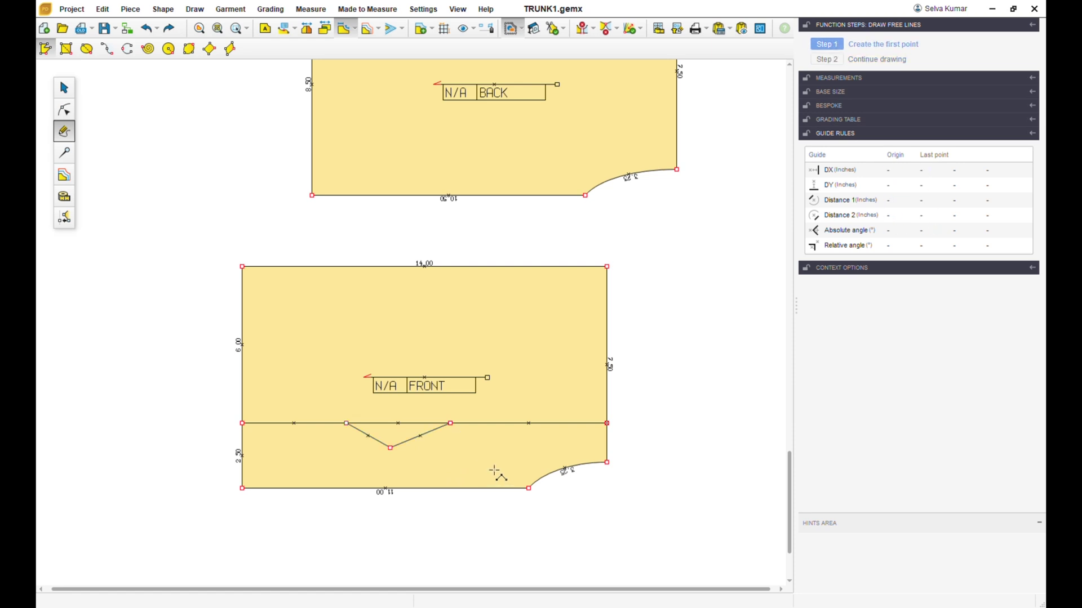
Turn the V's two segments into curves, smooth its tip, and pull the left end's handle down to round that side.
scroll(404, 464, "up", 3)
scroll(408, 468, "up", 1)
left_click(66, 112)
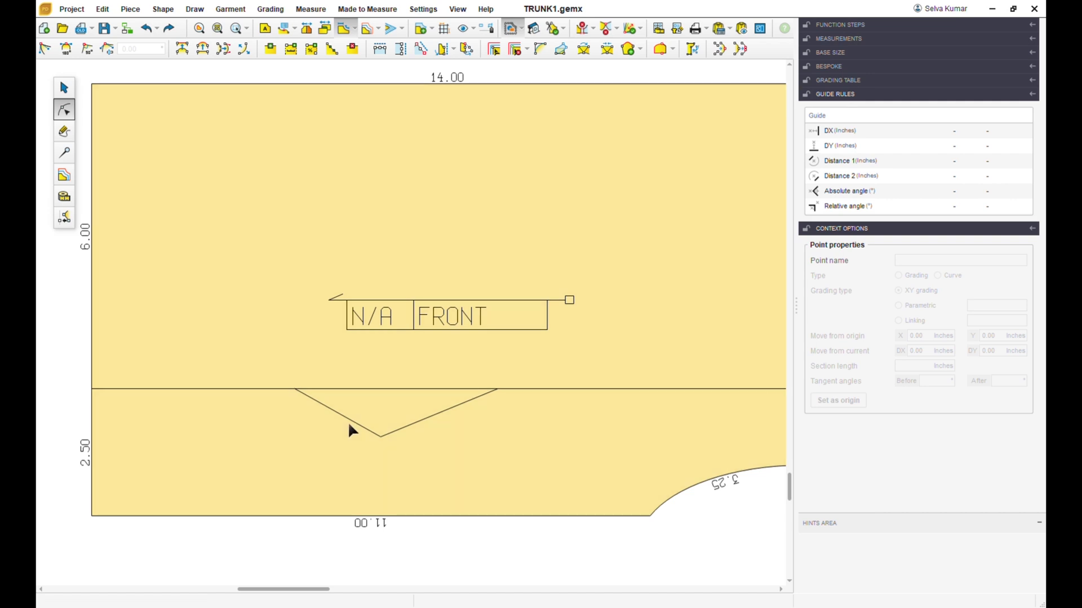
left_click(348, 420)
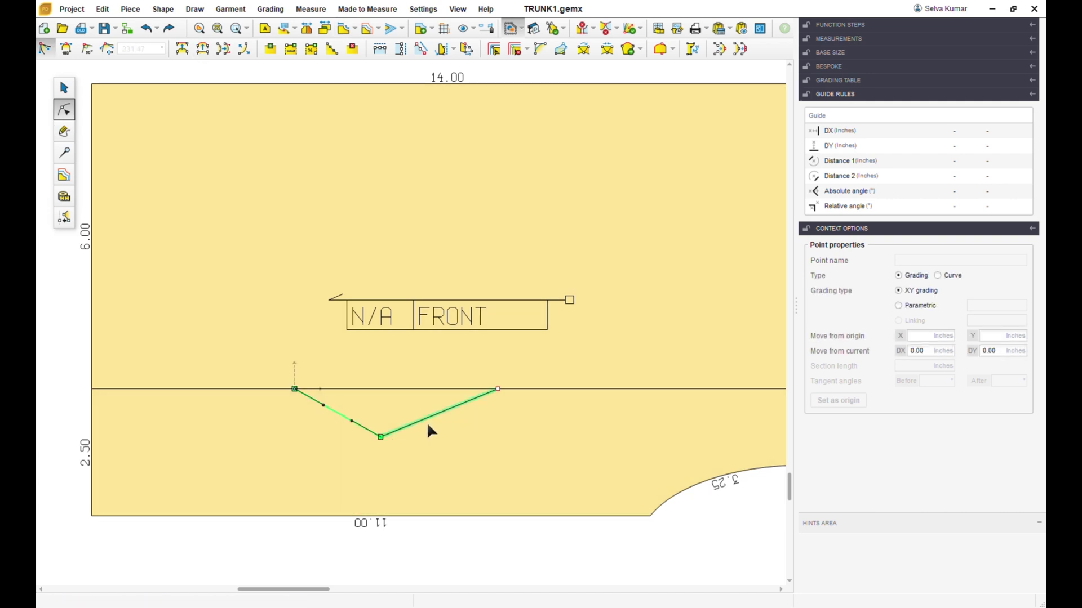
left_click(427, 420)
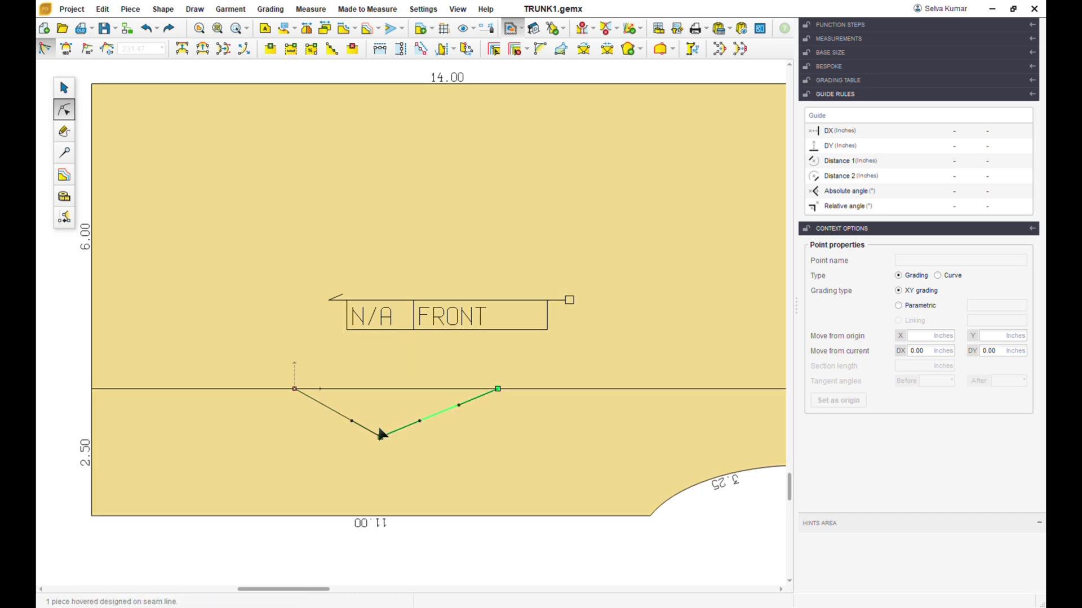
left_click(381, 437)
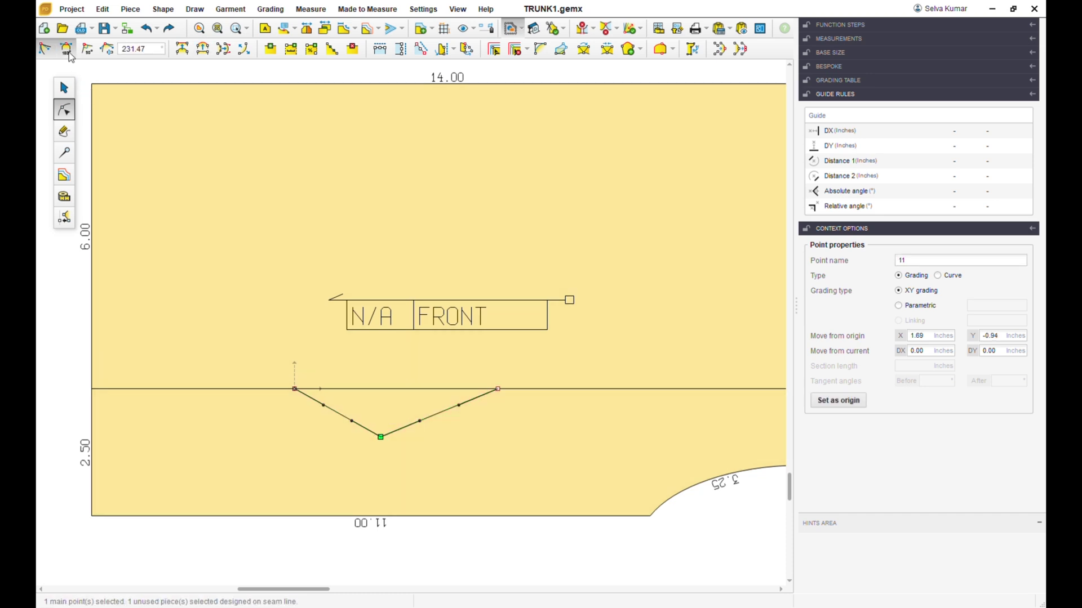
left_click(66, 49)
left_click_drag(325, 408, 317, 428)
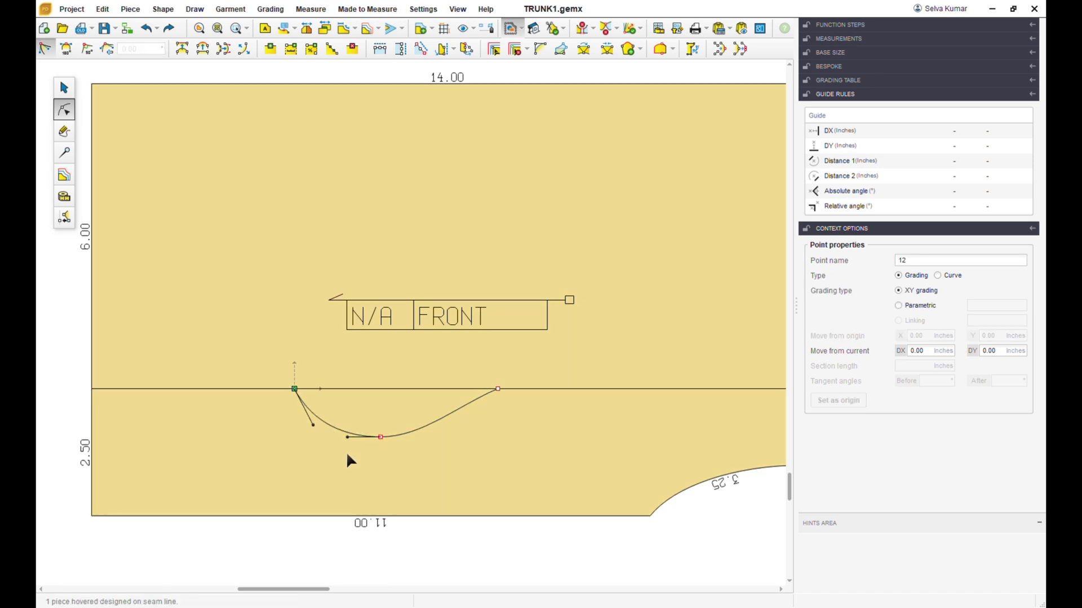
Round the right side of the curve by pulling its end handle down and adjusting the handles at the lowest point.
left_click(497, 388)
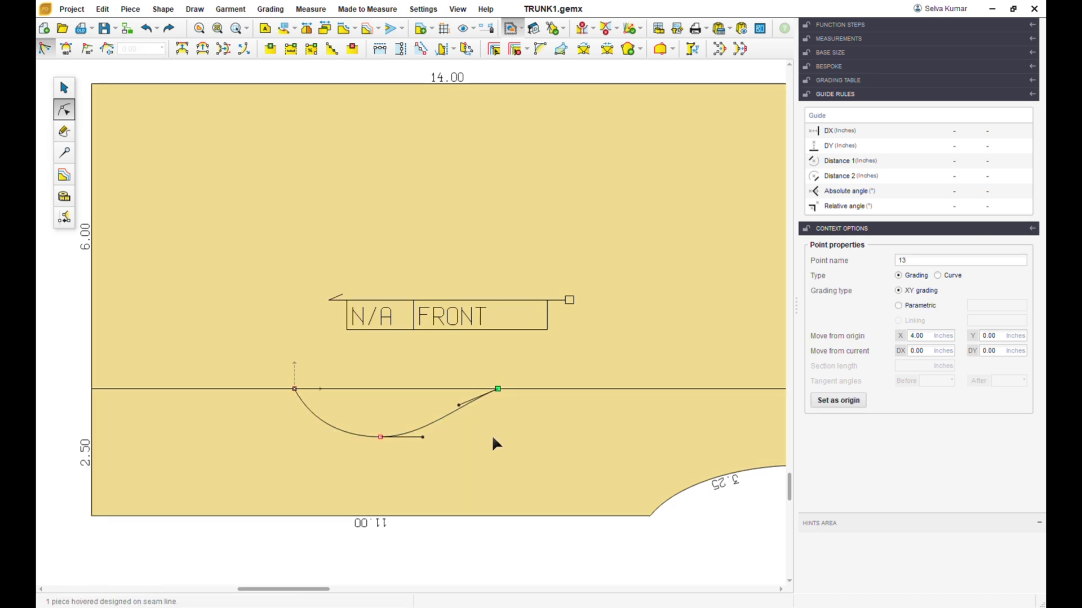
left_click_drag(460, 405, 478, 435)
left_click_drag(370, 410, 421, 440)
left_click_drag(354, 438, 361, 438)
left_click(373, 410)
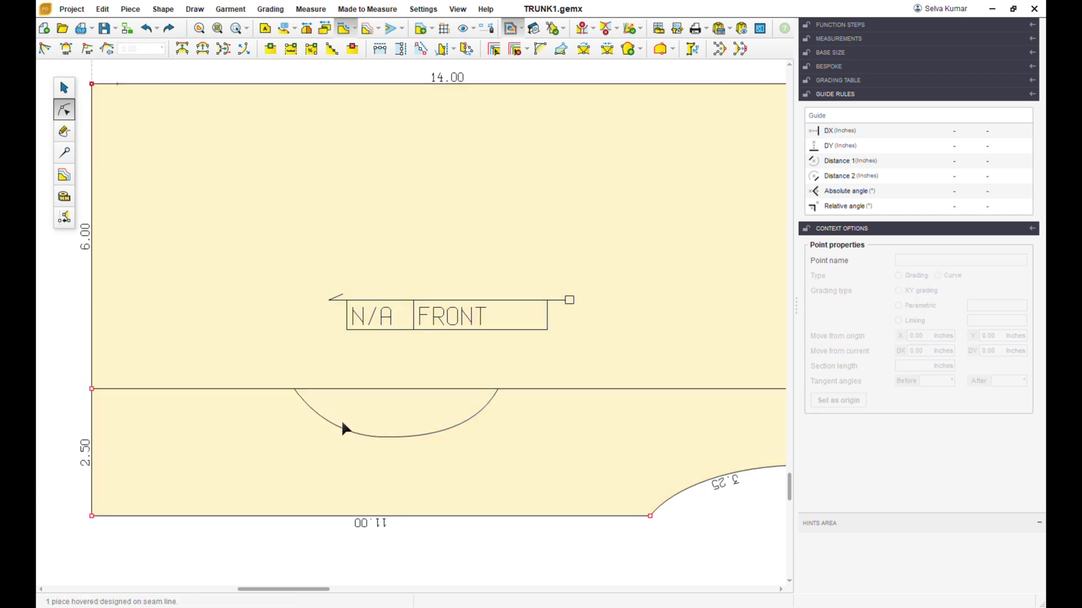
Set the curve's lowest point to Y -1.00 inch from the origin and touch up the left end's tangent handle.
left_click(390, 432)
key("Escape")
left_click(381, 437)
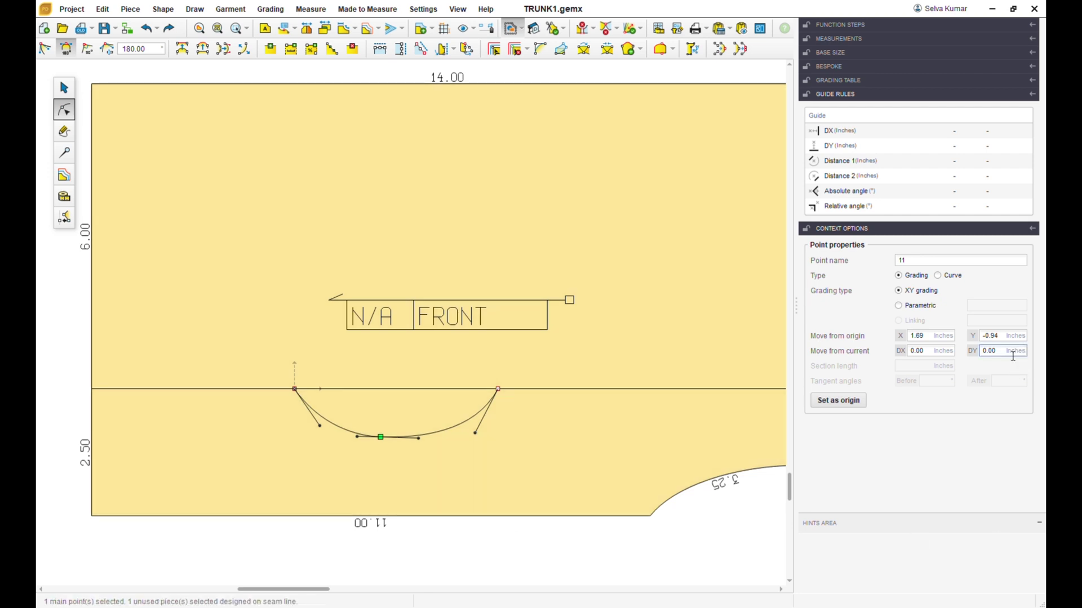
left_click(1011, 341)
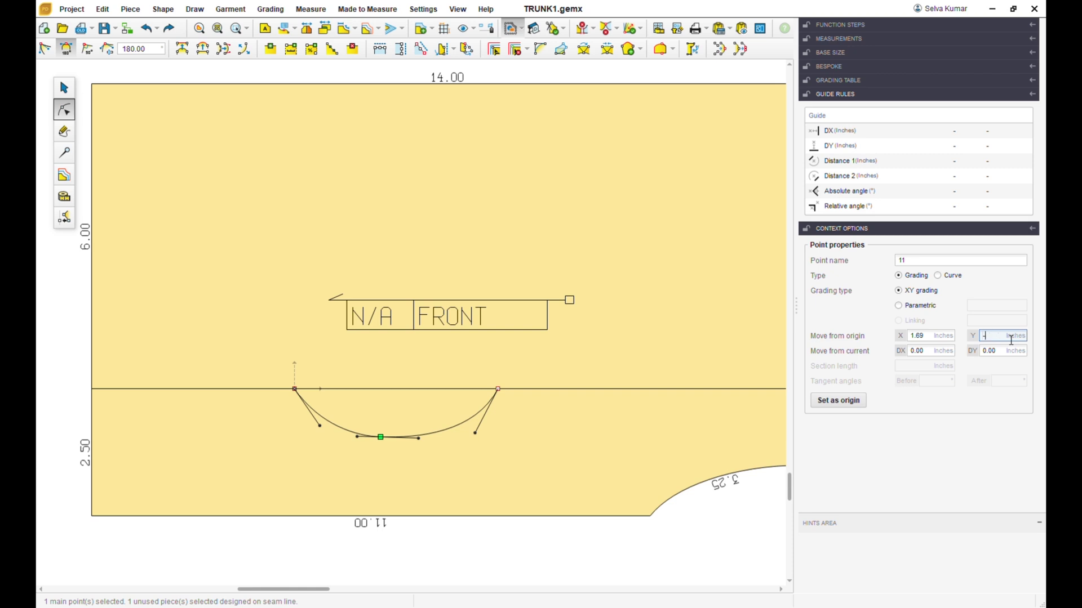
key("Return")
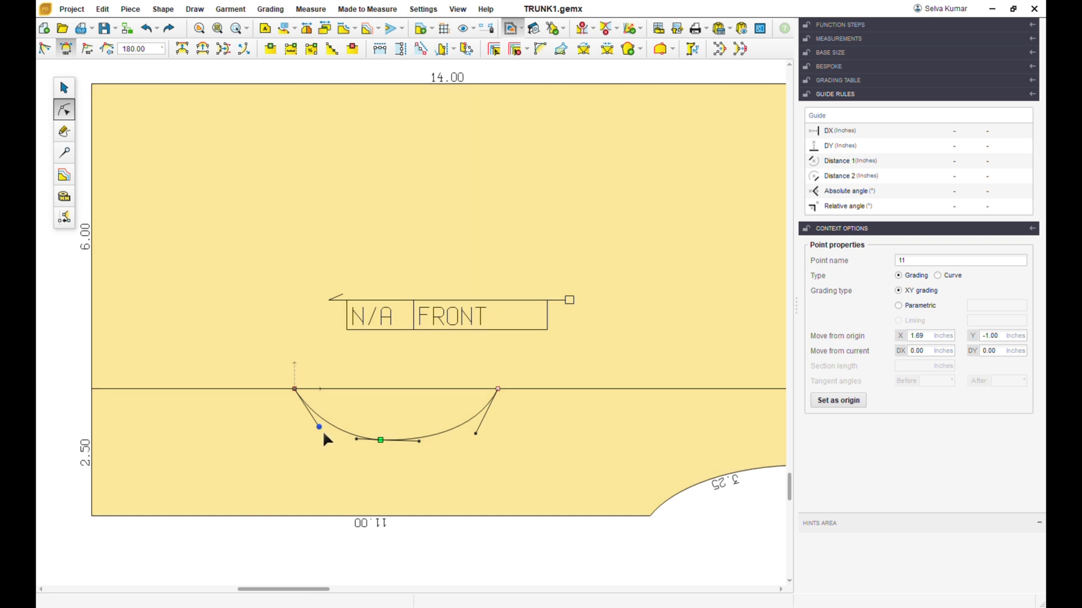
left_click(320, 428)
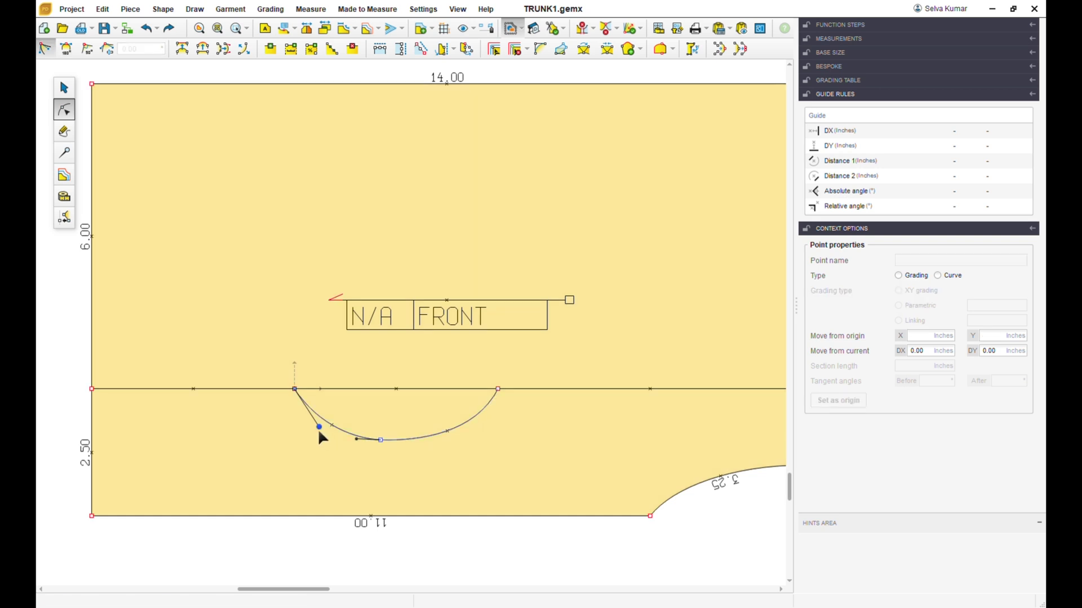
left_click(319, 431)
left_click(403, 466)
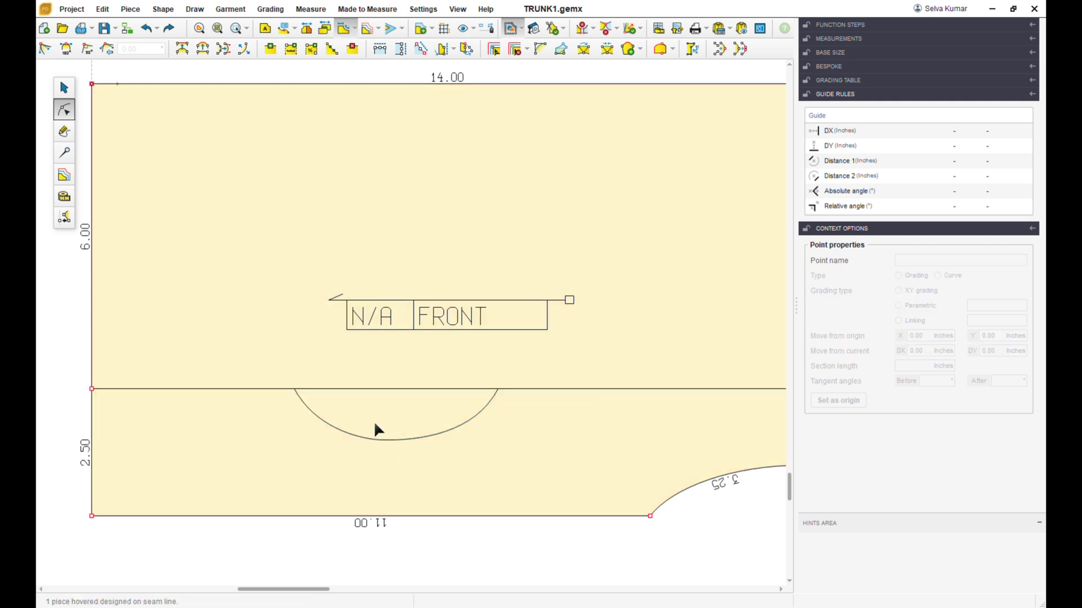
Display the section lengths along the curved line on the FRONT piece.
left_click(431, 445)
scroll(507, 467, "down", 2)
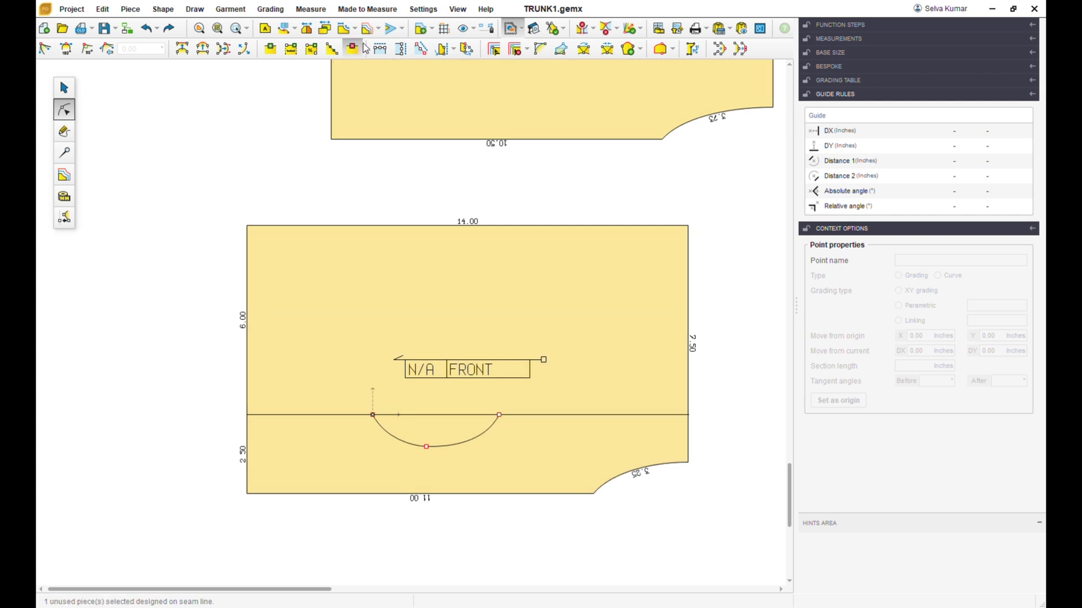
left_click(346, 32)
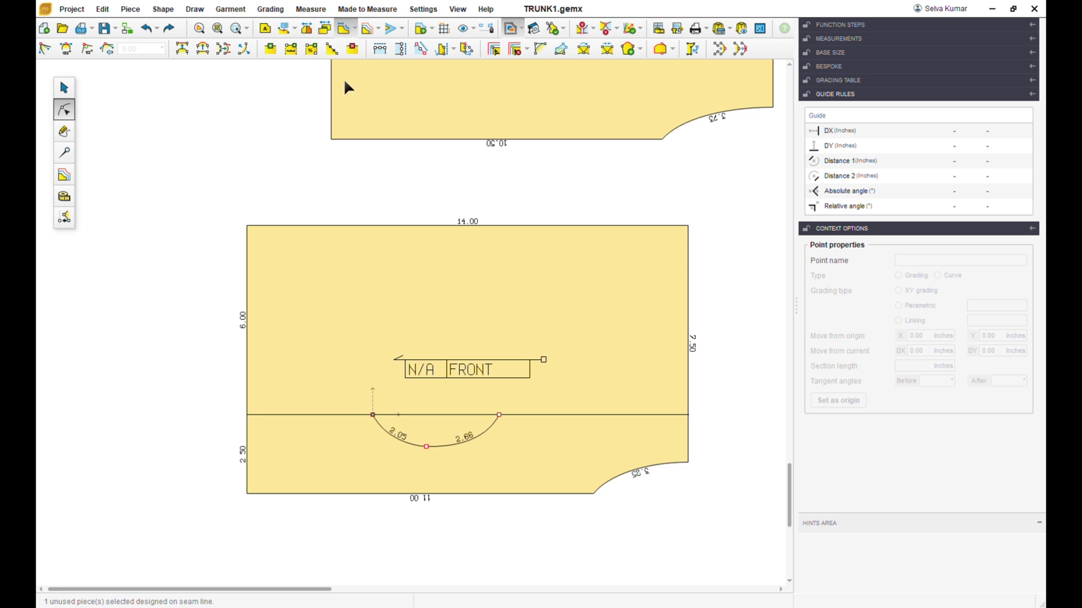
left_click(320, 312)
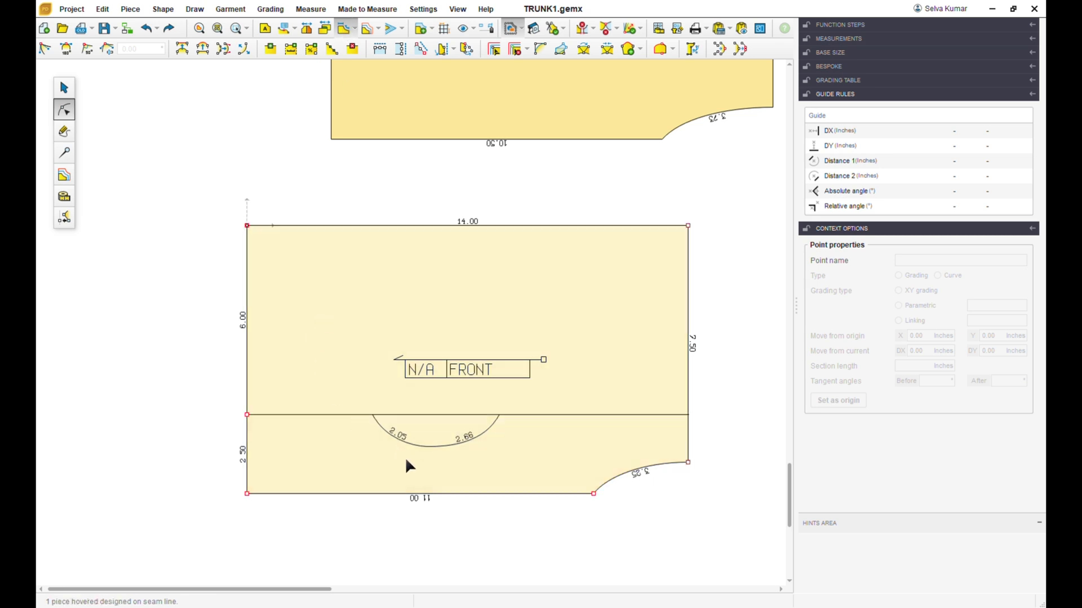
scroll(468, 424, "up", 1)
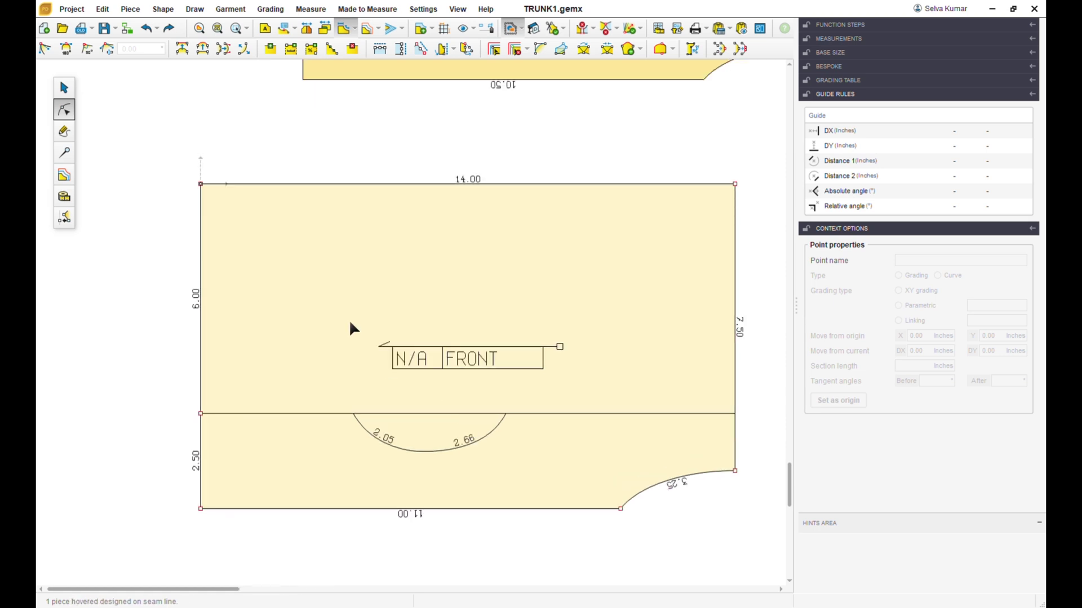
Add a point on the FRONT piece's top edge, 4.5 inches from its upper-left corner.
left_click(243, 224)
left_click_drag(207, 194, 242, 219)
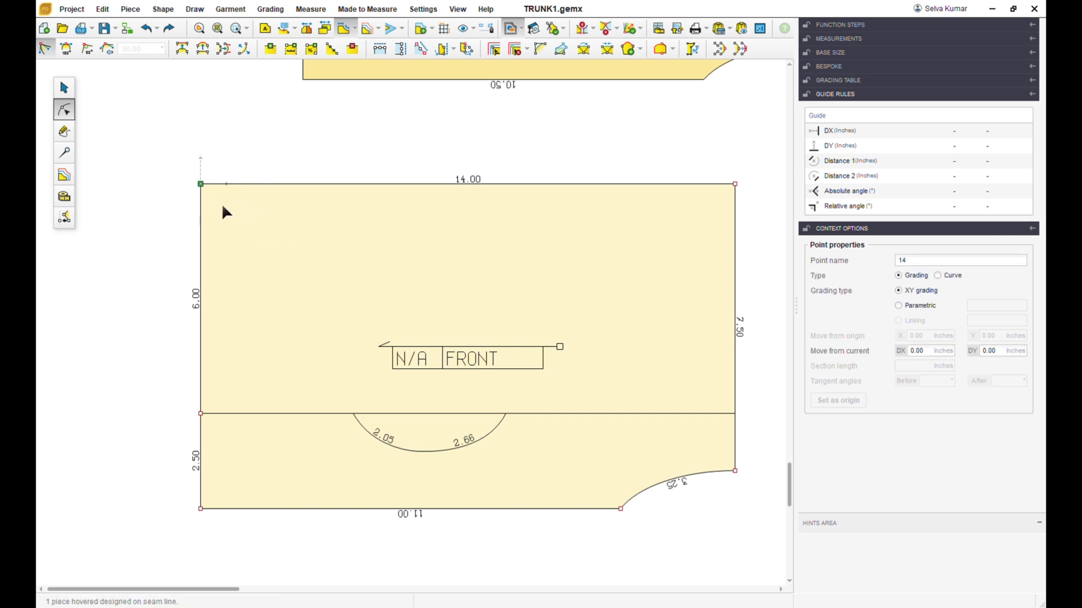
left_click(291, 49)
type("4")
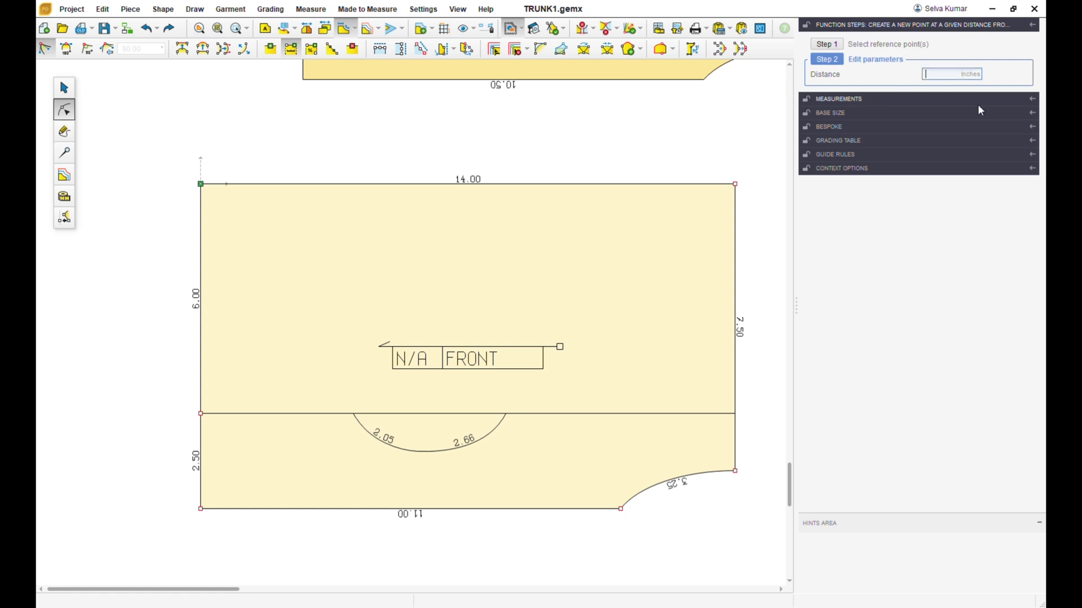
type(".5")
key("Return")
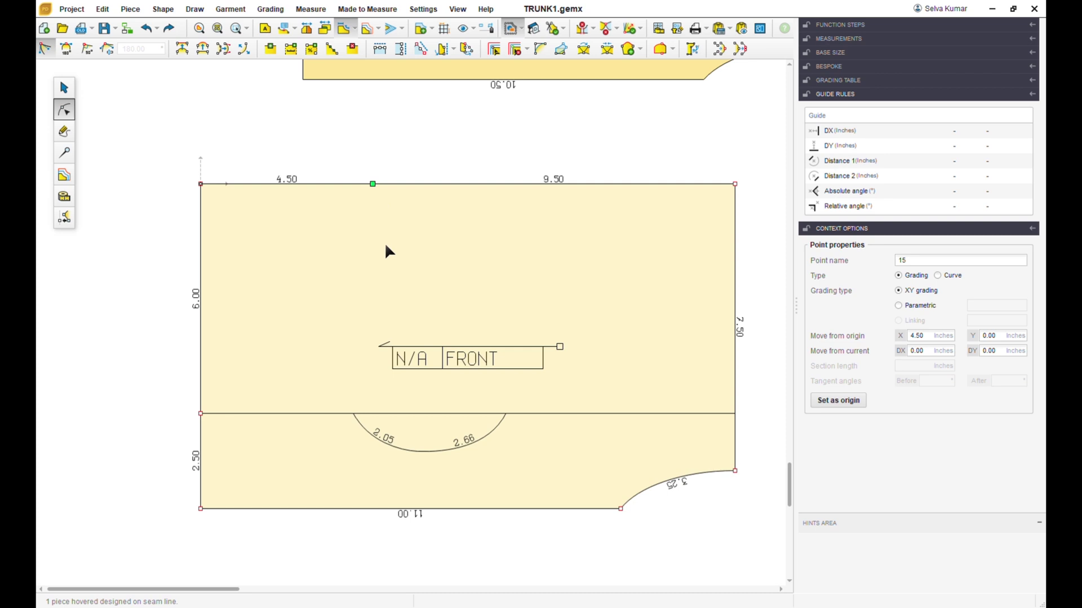
Draw a vertical free line from the new top-edge point straight down to the FRONT piece's horizontal line.
left_click(66, 125)
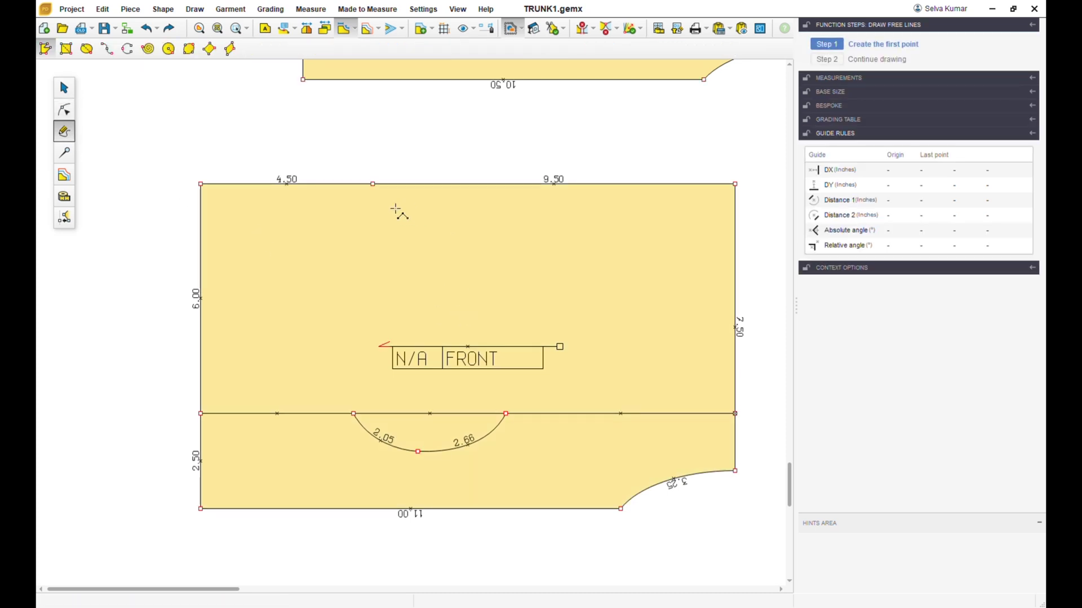
left_click(373, 183)
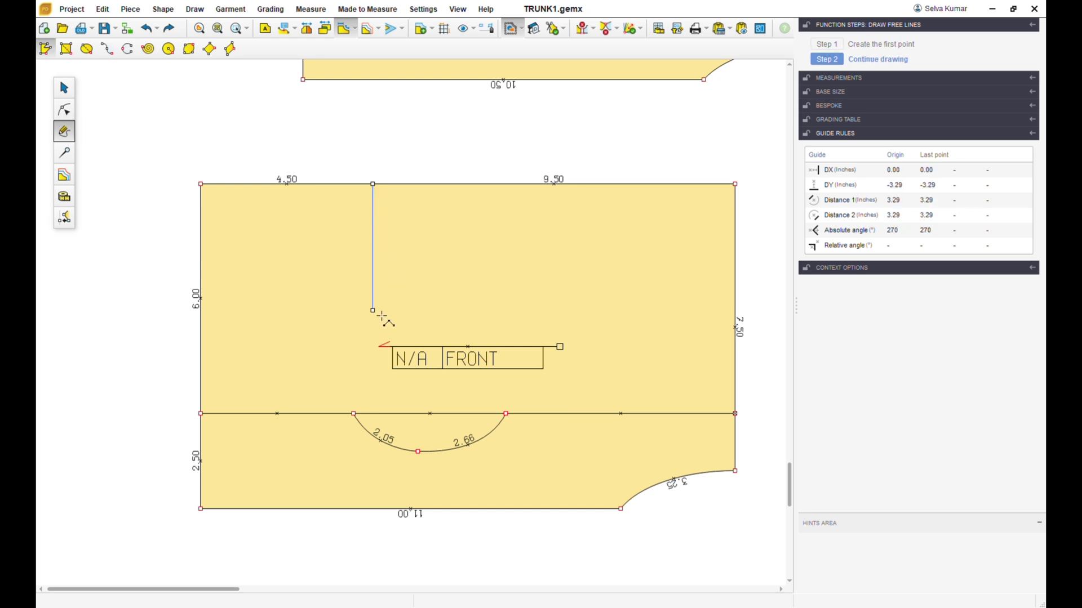
left_click(372, 414)
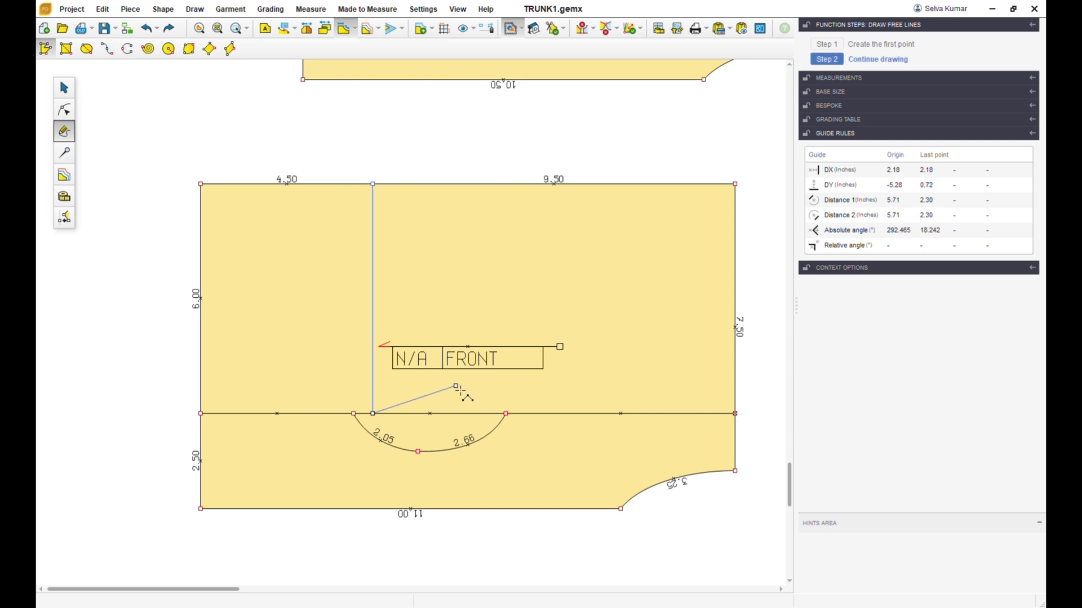
right_click(461, 389)
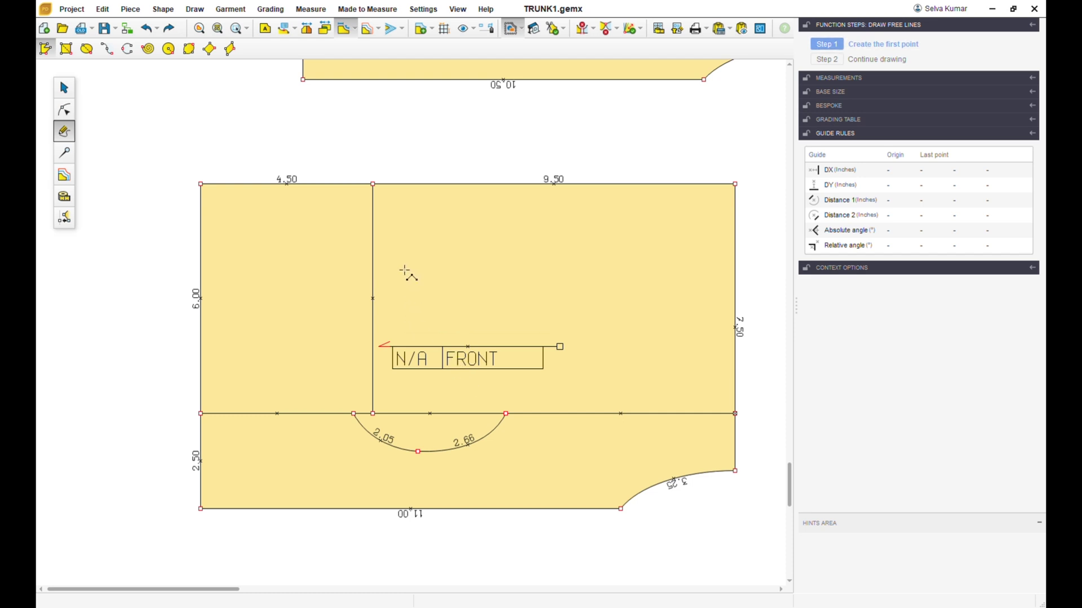
left_click(373, 414)
Select both end points of the vertical line and move them by DX -0.5 inch.
left_click(63, 108)
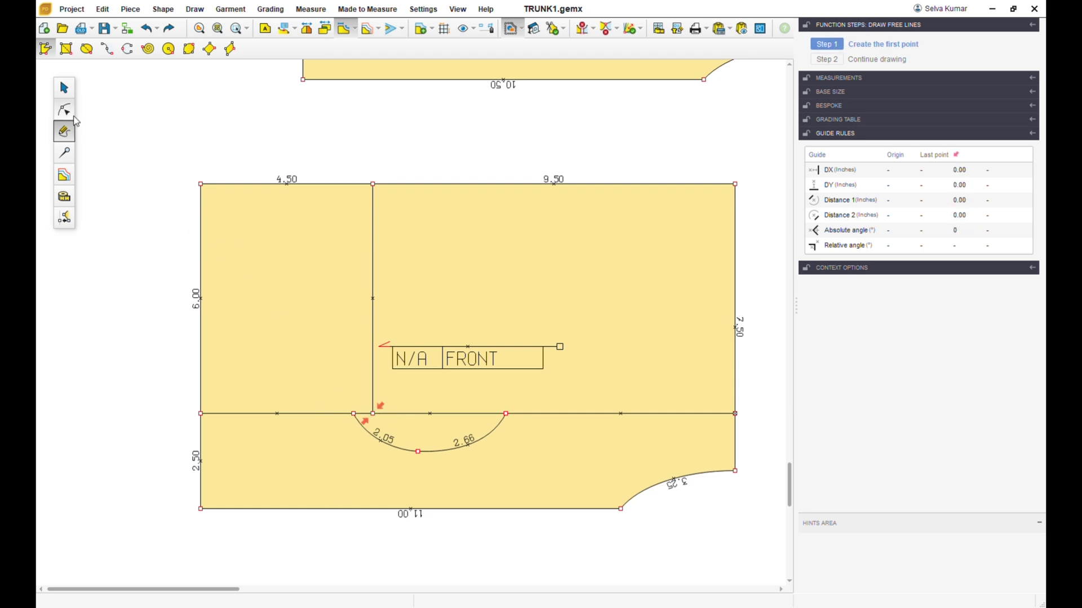
left_click(379, 226)
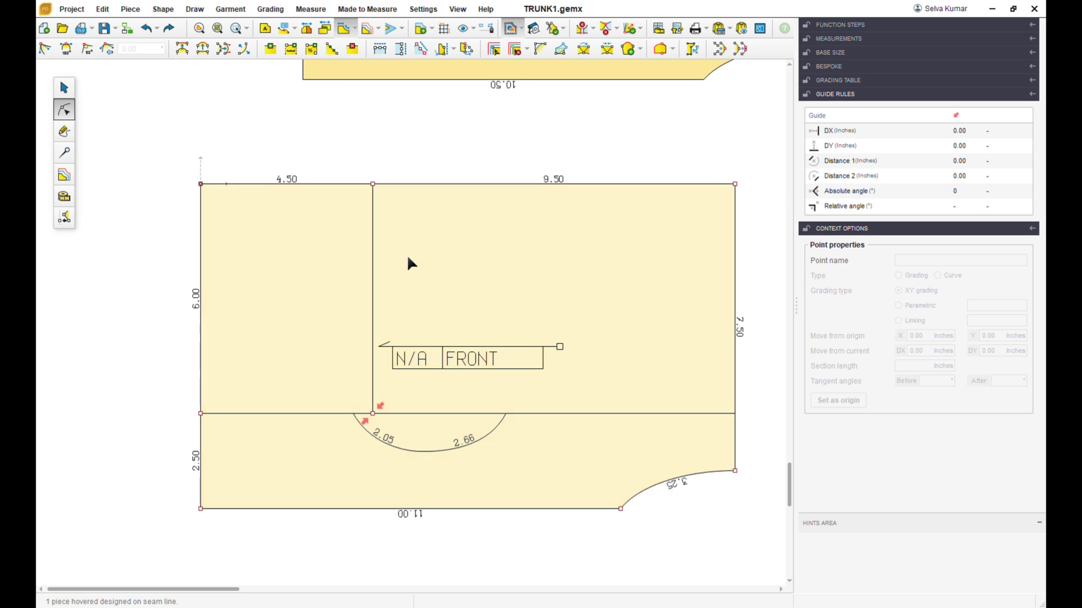
left_click_drag(366, 163, 398, 418)
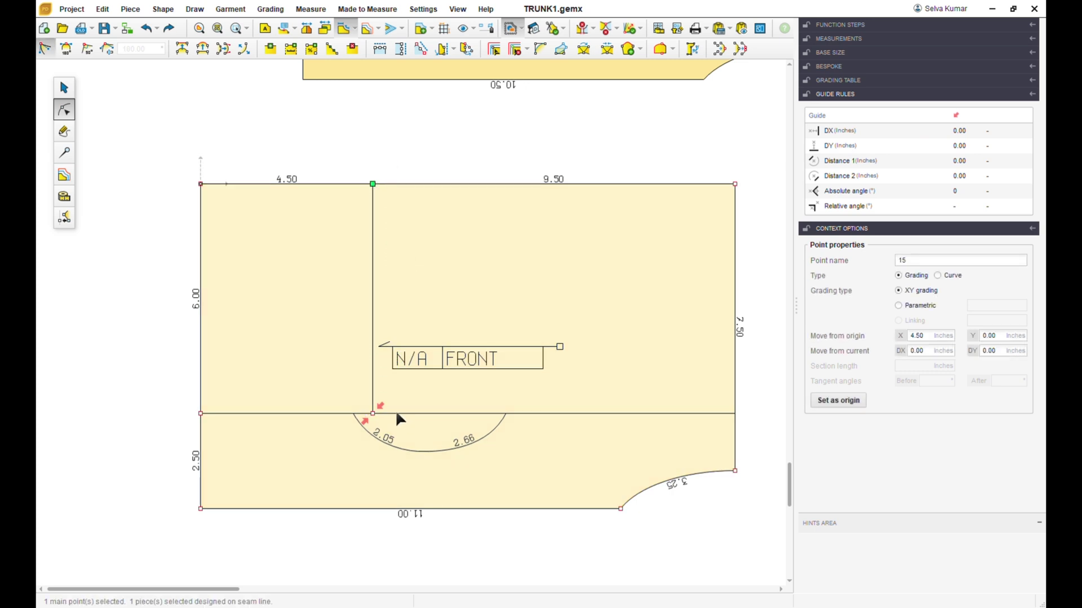
left_click_drag(367, 163, 398, 421)
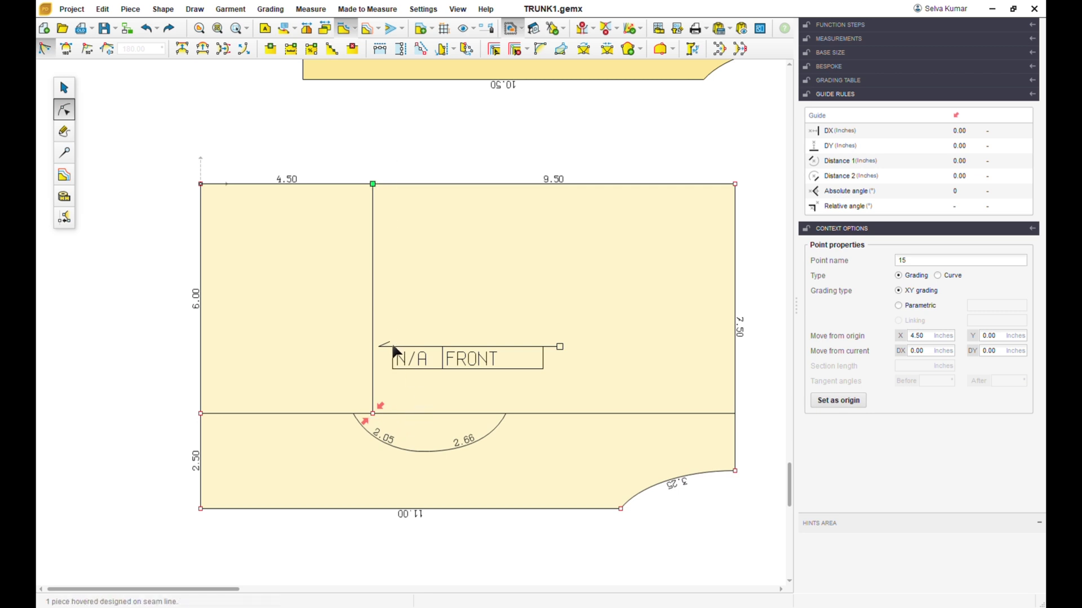
left_click(355, 168)
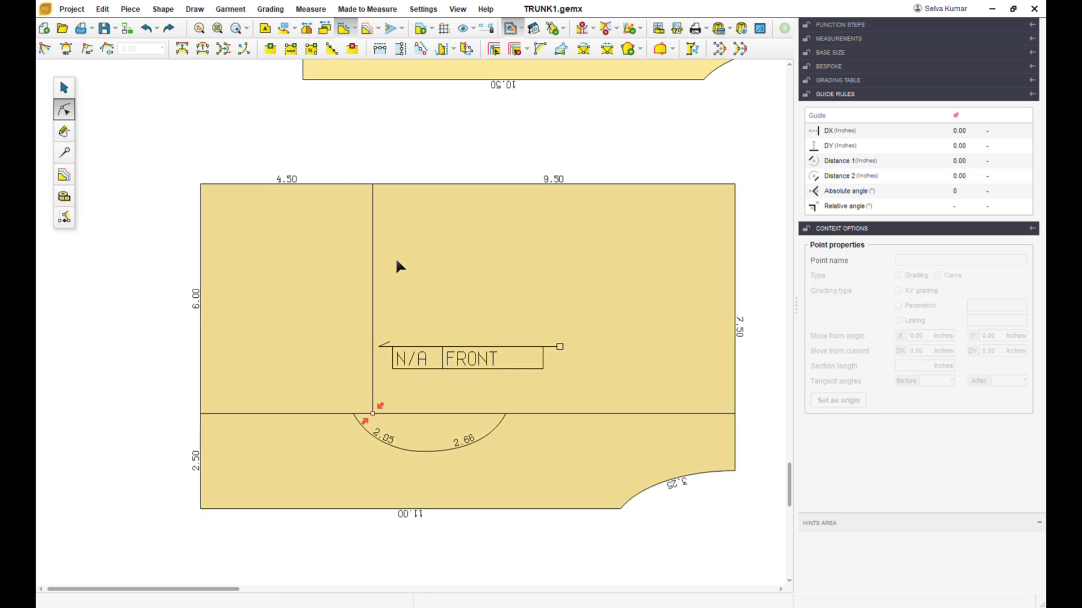
left_click_drag(362, 157, 397, 422)
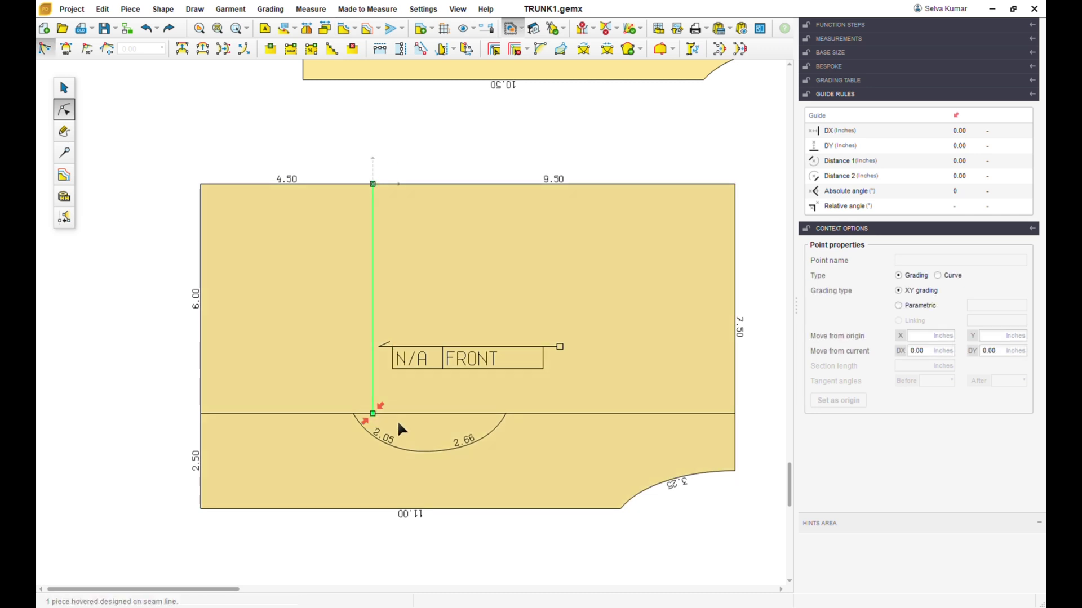
left_click(932, 361)
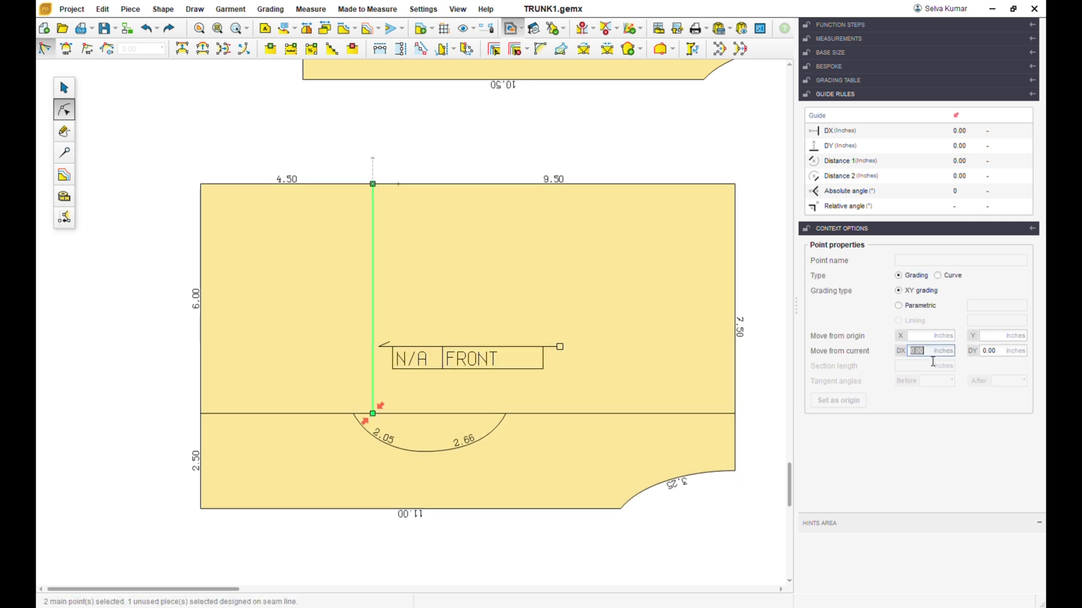
type("-0.5")
key("Return")
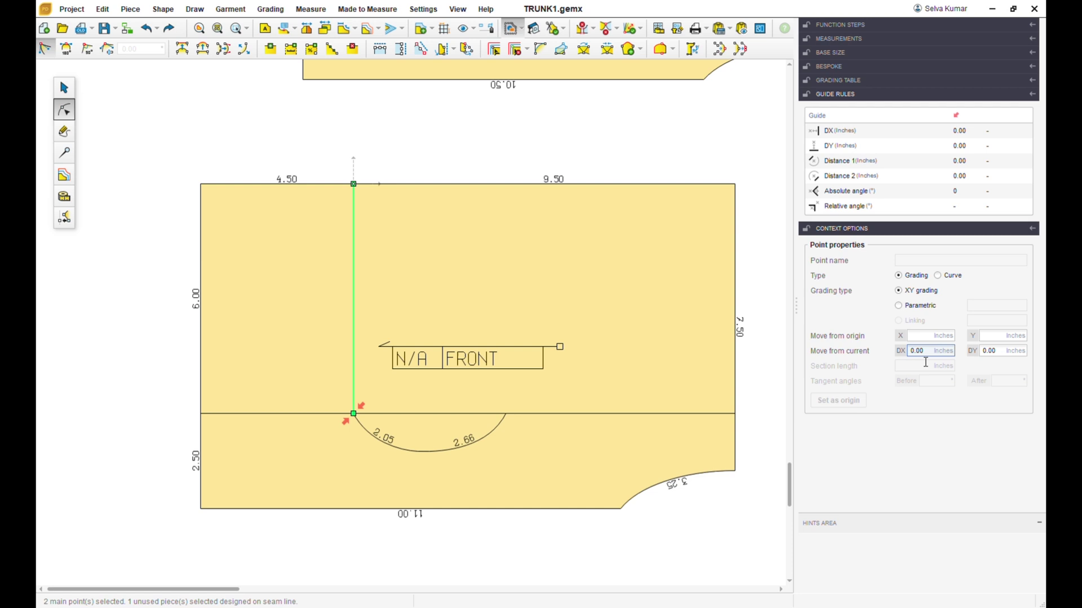
Shift the vertical line's two end points by a further DX -0.5 inch.
key("ctrl+a")
type("-0.5")
key("Return")
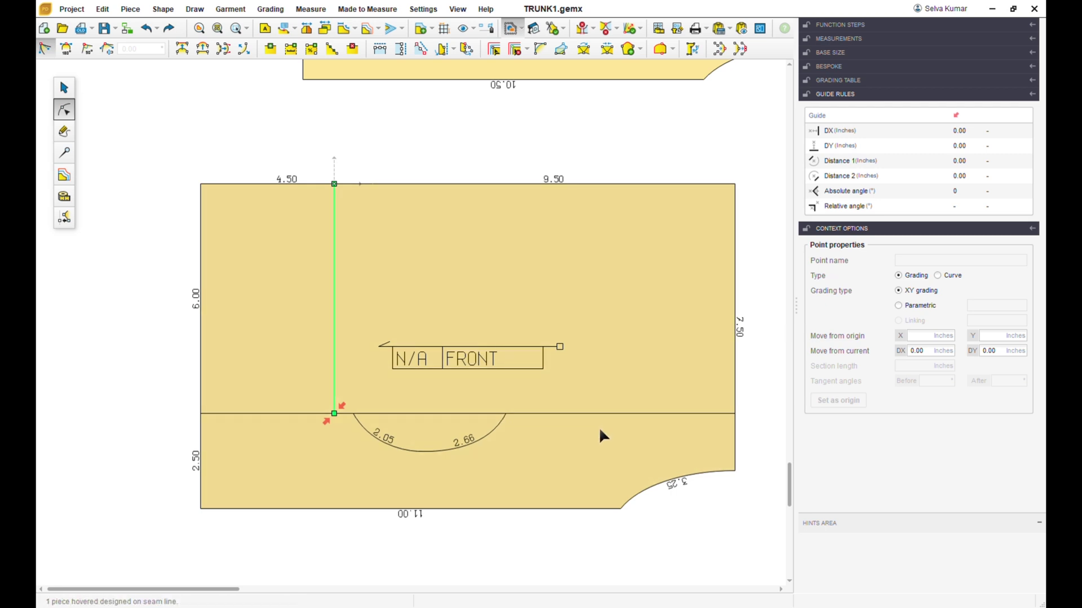
Attach the horizontal, vertical and curved lines to the FRONT piece.
left_click(64, 87)
left_click_drag(121, 125, 778, 569)
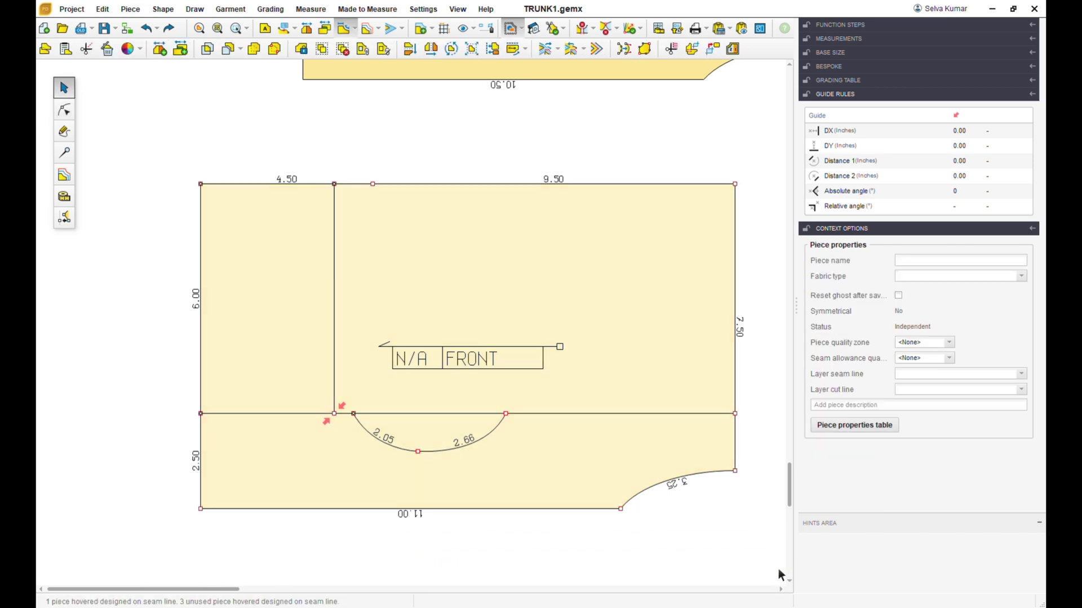
left_click(363, 50)
Move the FRONT piece with its internal lines slightly to the left and save the file.
scroll(382, 139, "down", 2)
left_click_drag(466, 242, 417, 250)
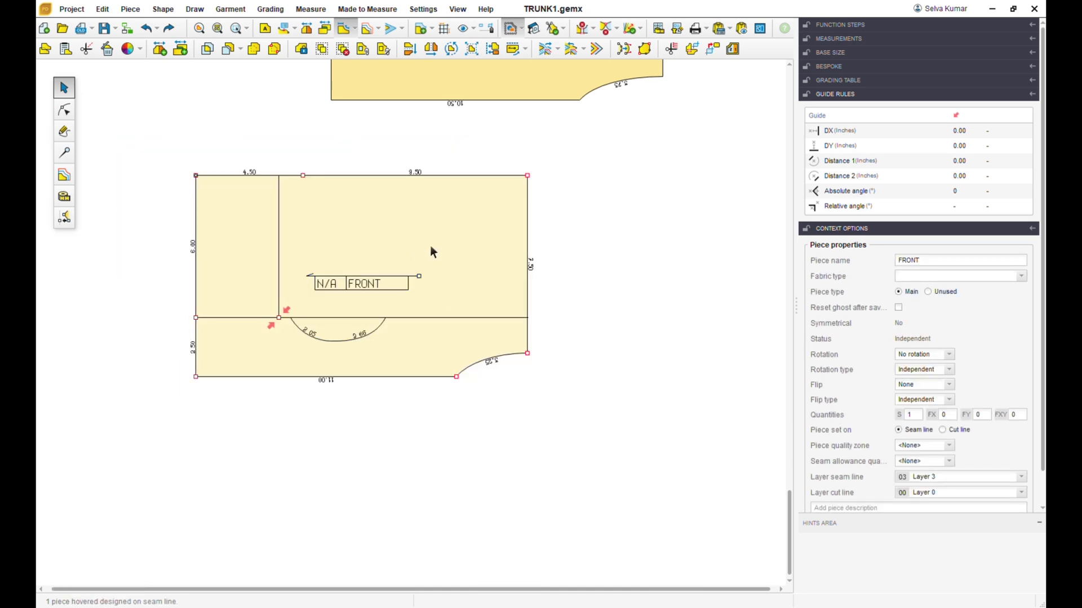
key("ctrl+s")
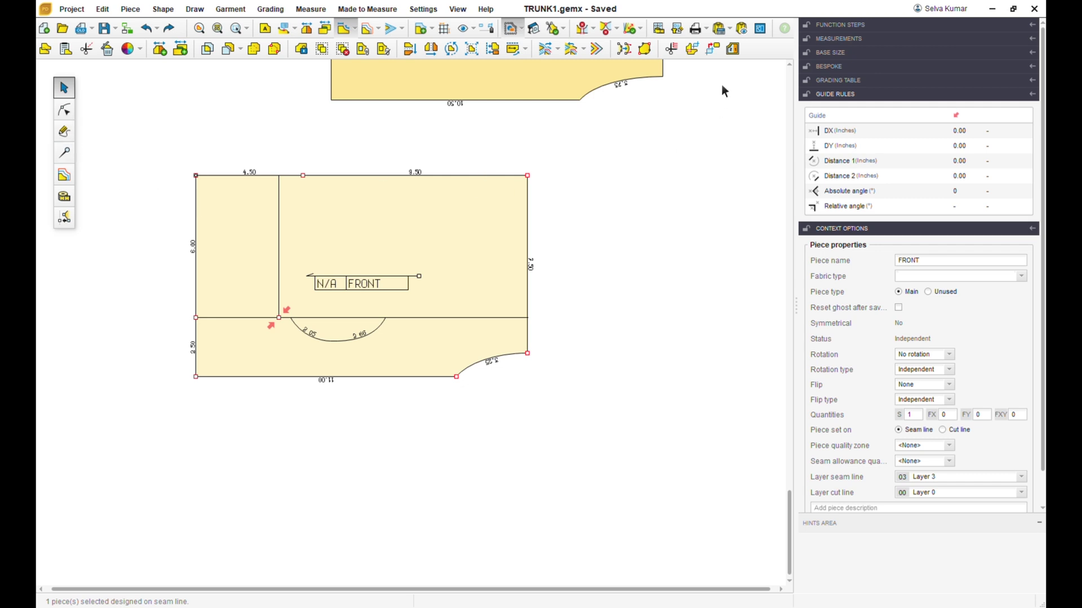
Create a linked piece from the two FRONT surfaces above the horizontal line and place it to the right of the original.
left_click(692, 49)
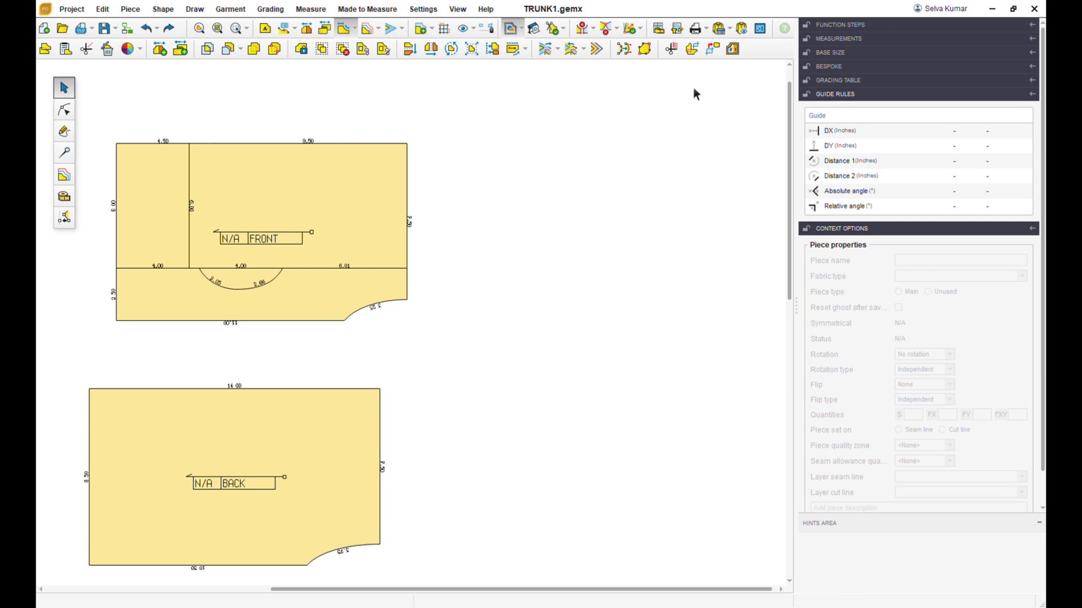
left_click(693, 52)
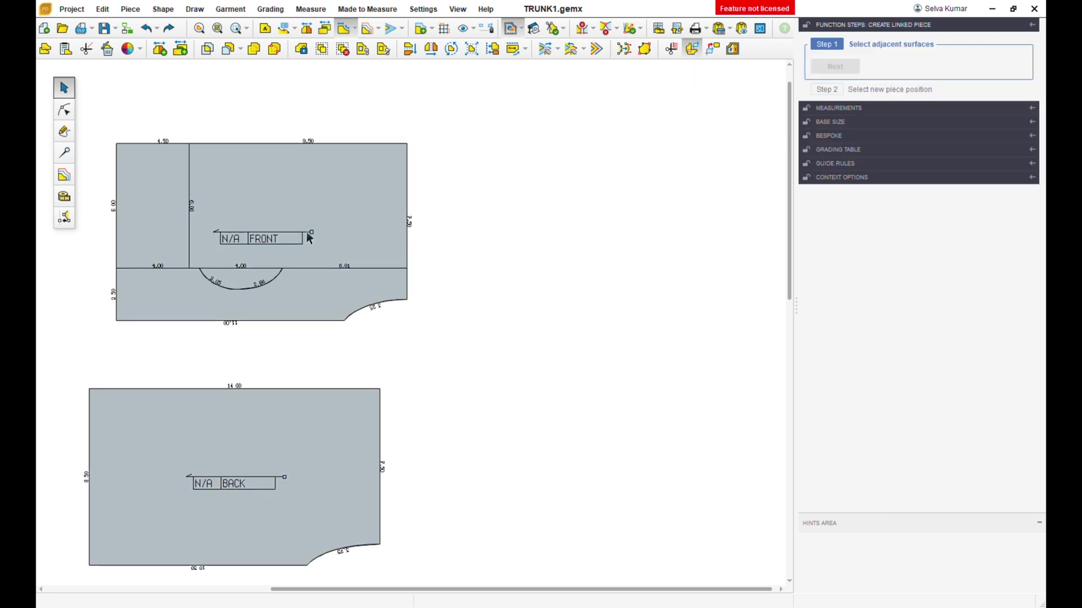
left_click(168, 219)
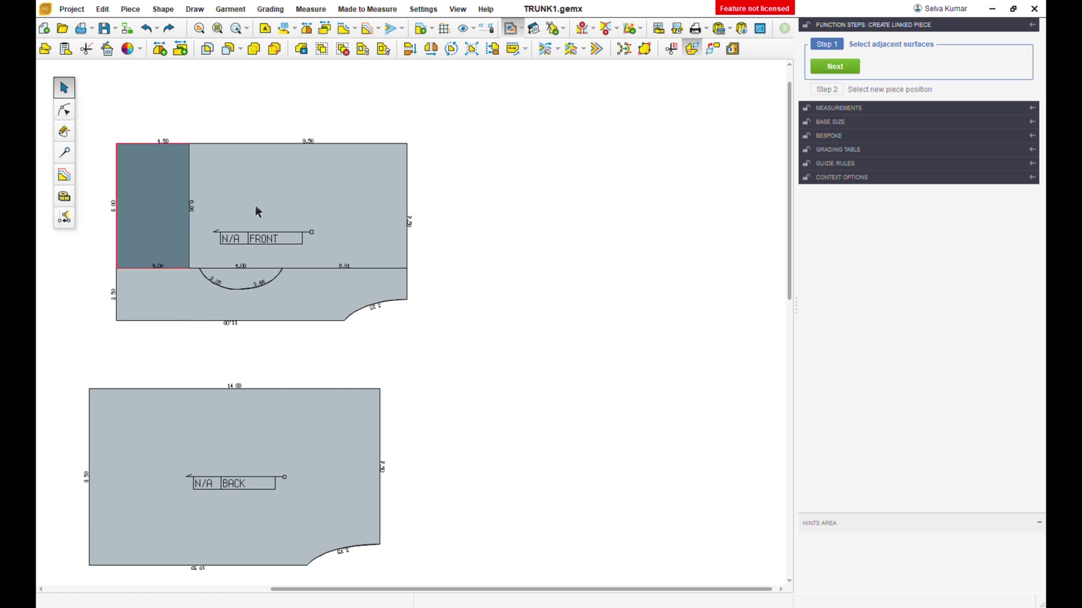
left_click(285, 202)
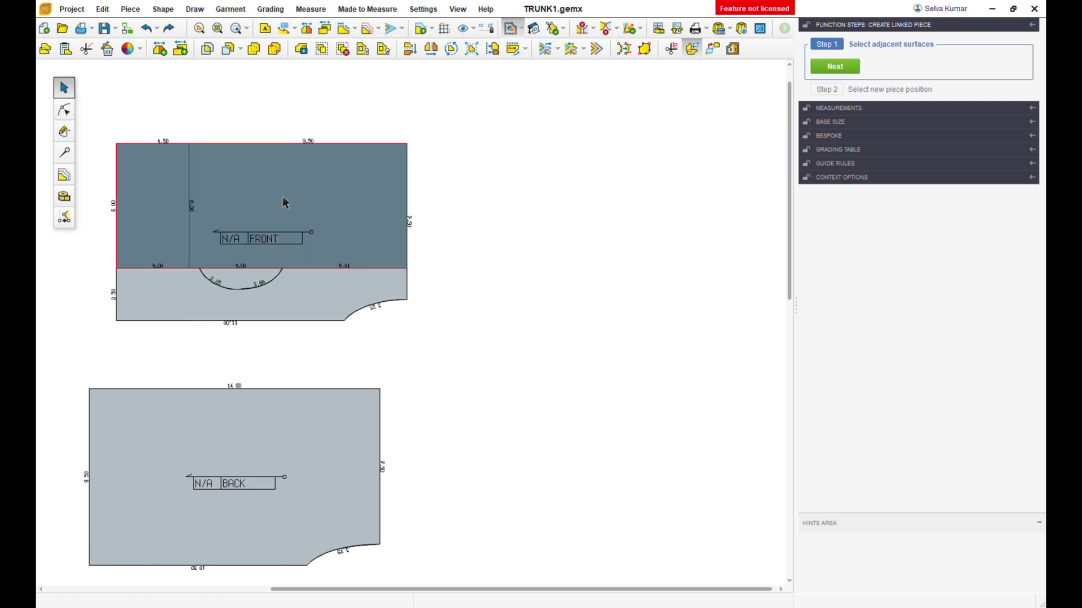
left_click(833, 68)
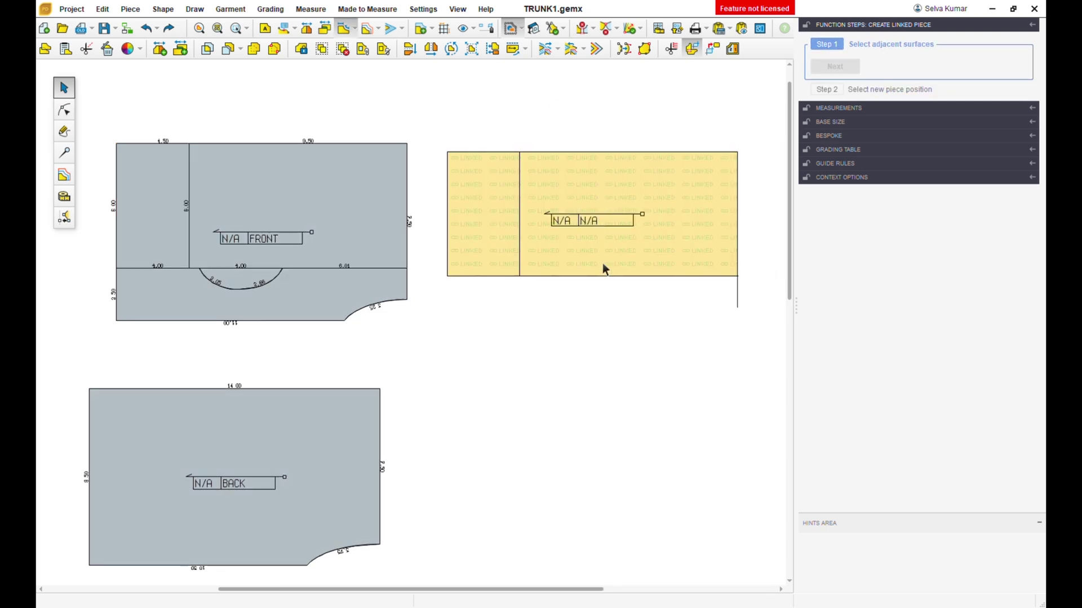
Create a linked piece from the FRONT's lower surface without the half-moon area and place it below the first linked piece.
left_click(195, 307)
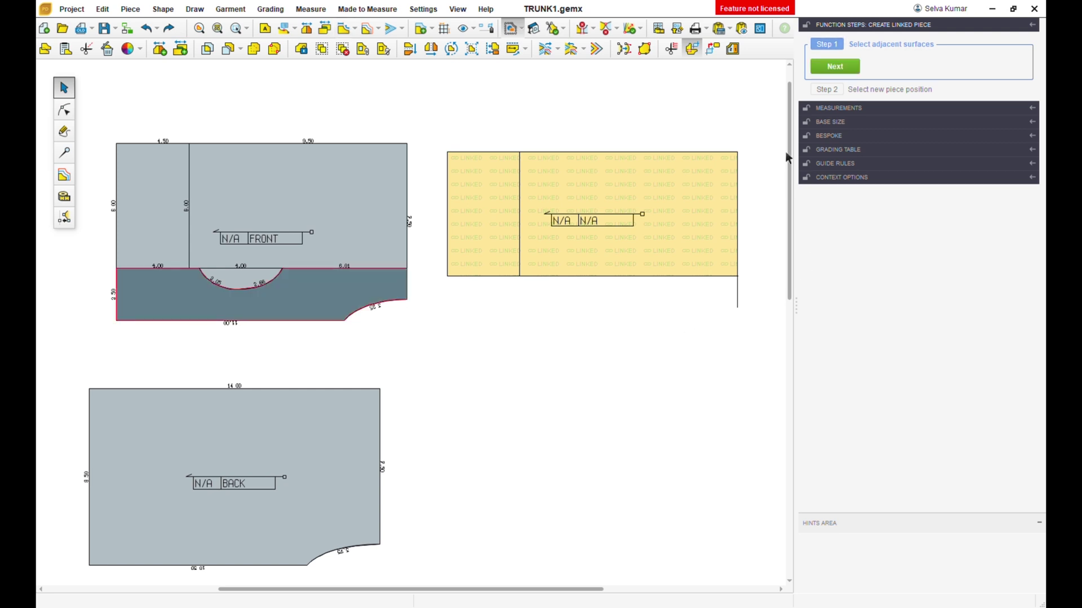
left_click(835, 66)
left_click(601, 338)
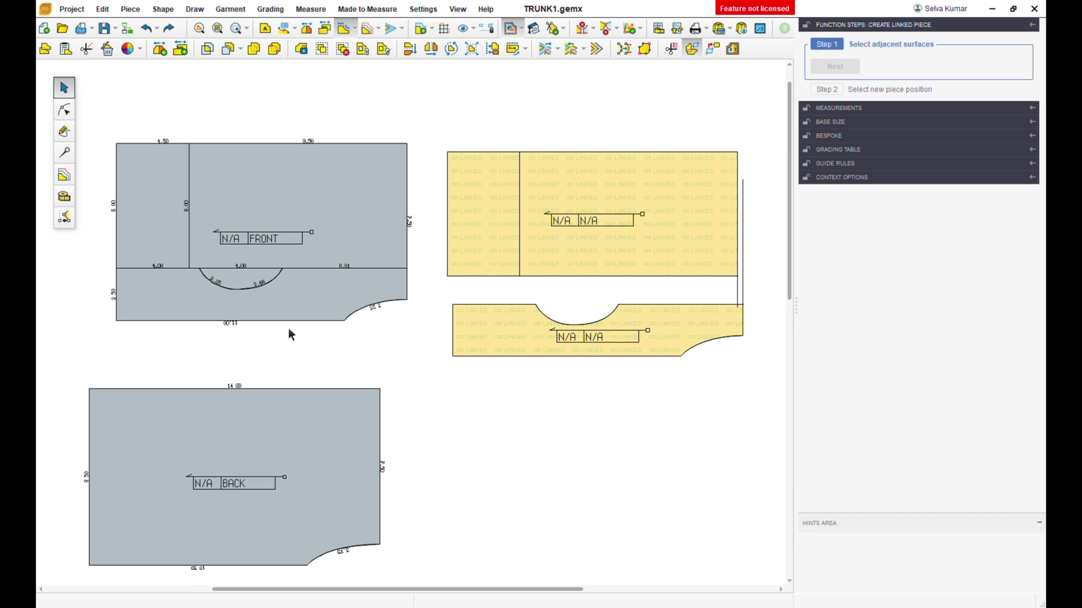
Create a third linked piece from the FRONT's lower surface including the half-moon area and place it below the second.
left_click(168, 305)
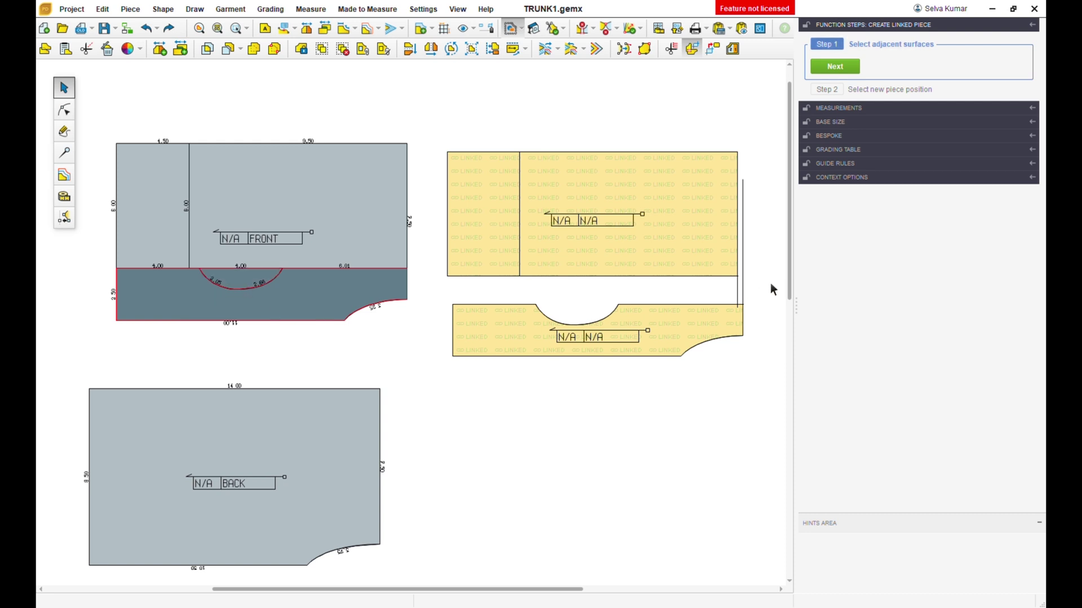
left_click(835, 66)
left_click(598, 415)
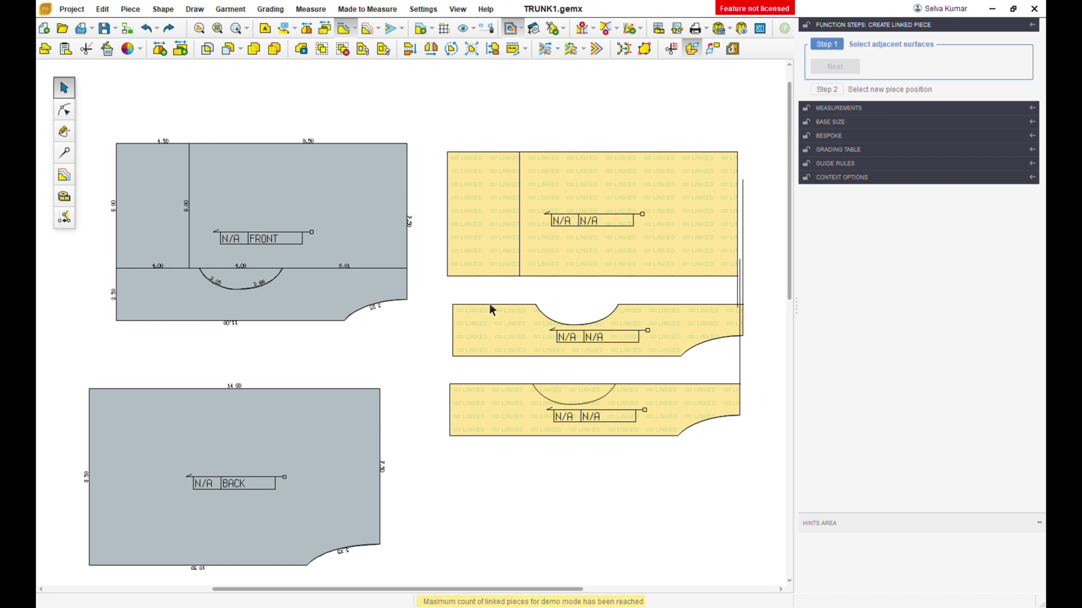
Unlink all three new pieces from the FRONT piece and save the file.
key("Escape")
left_click_drag(431, 123, 763, 465)
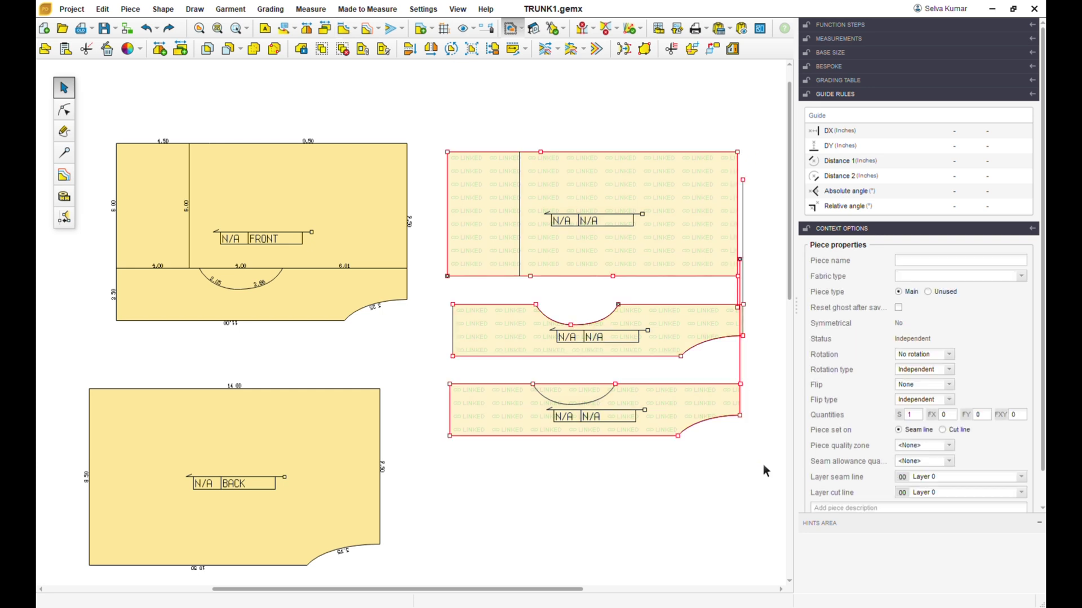
left_click(713, 51)
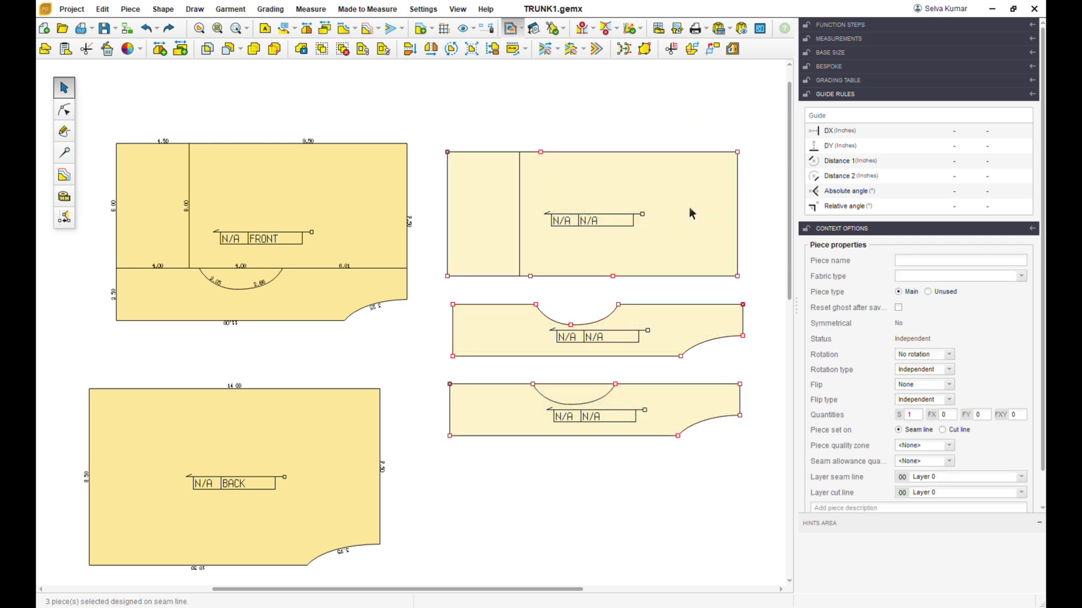
key("ctrl+s")
Create a linked piece from the FRONT's upper-right surface and place it below the three extracted pieces.
left_click(693, 51)
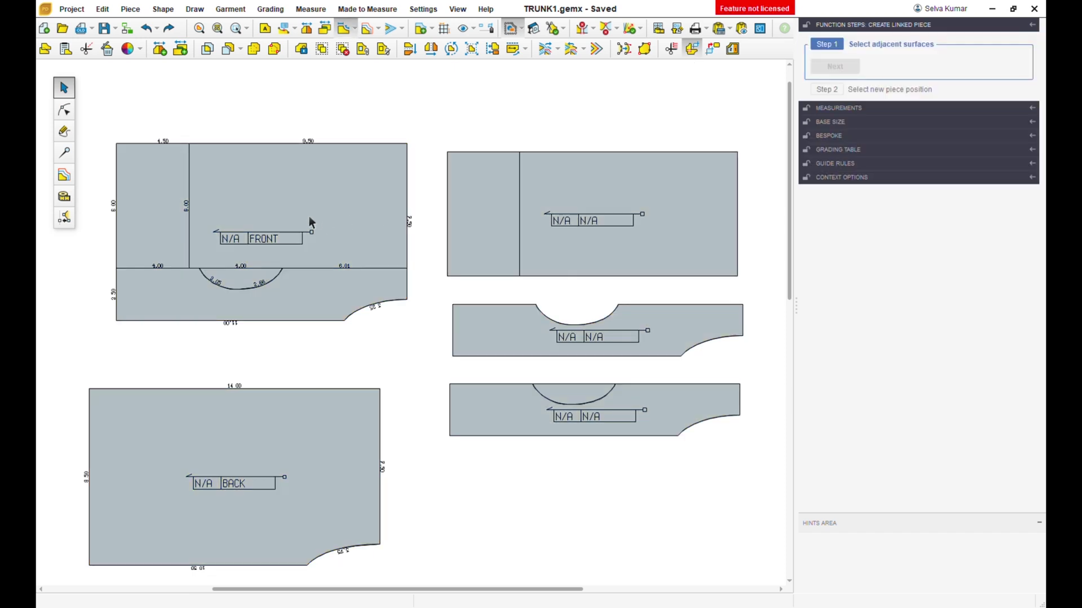
left_click(308, 213)
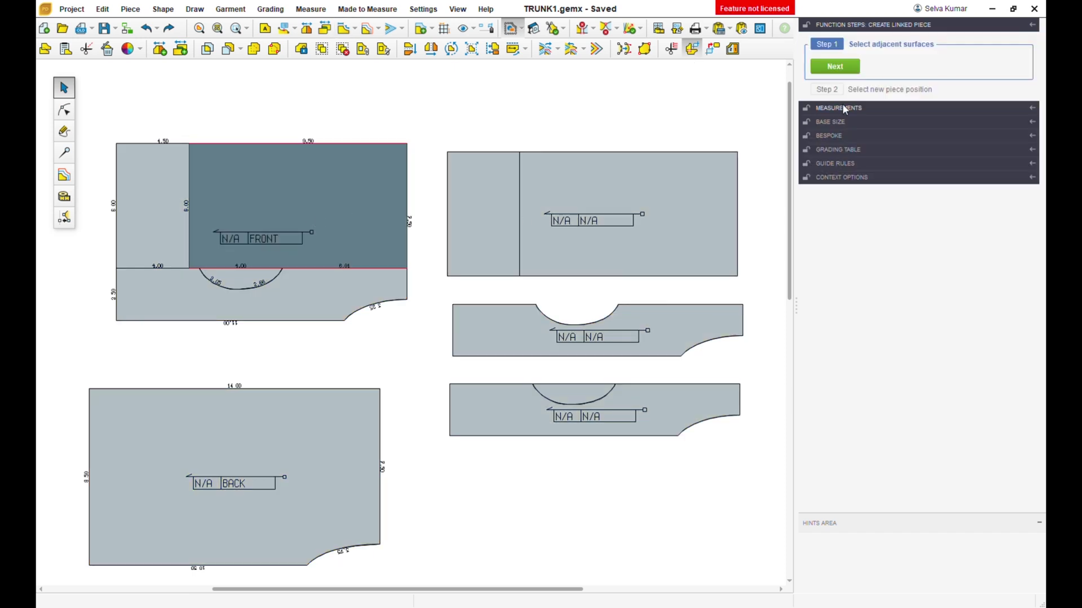
left_click(836, 68)
left_click(581, 516)
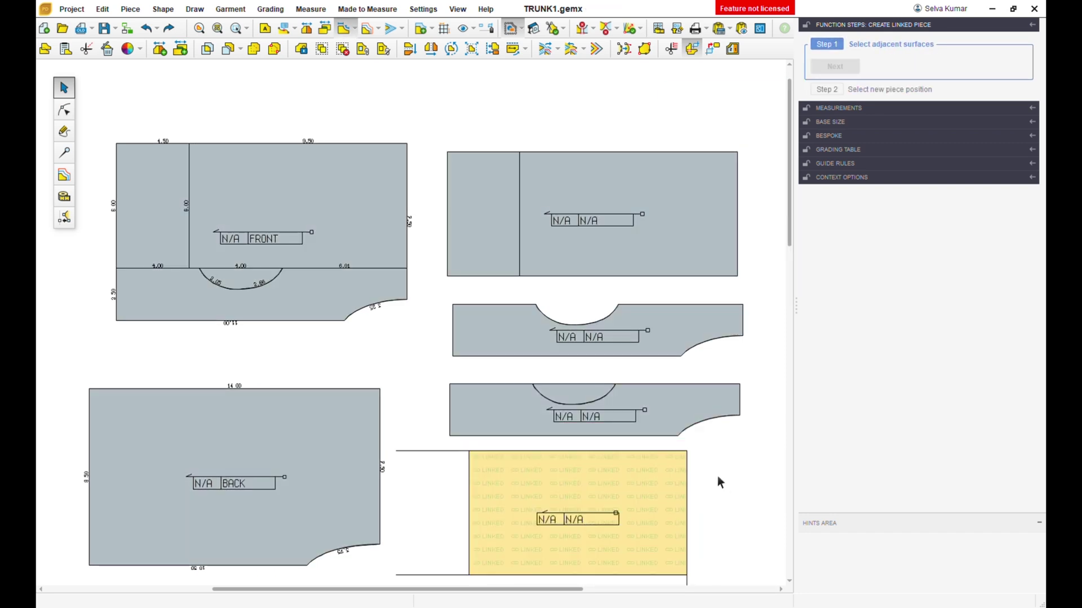
key("Escape")
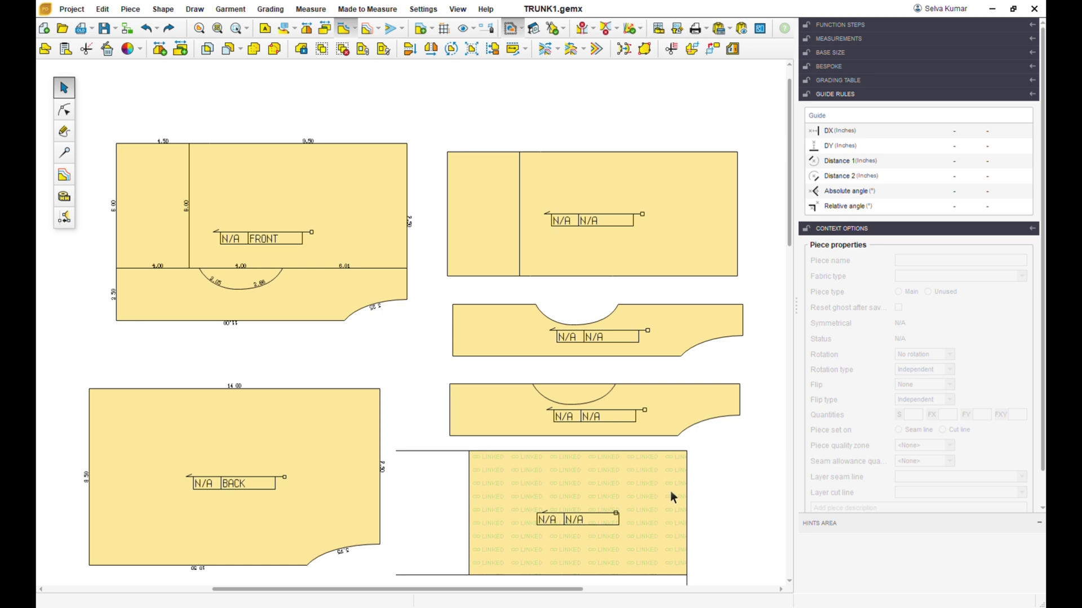
Unlink the new rectangular piece from the FRONT piece and save the file.
left_click(633, 508)
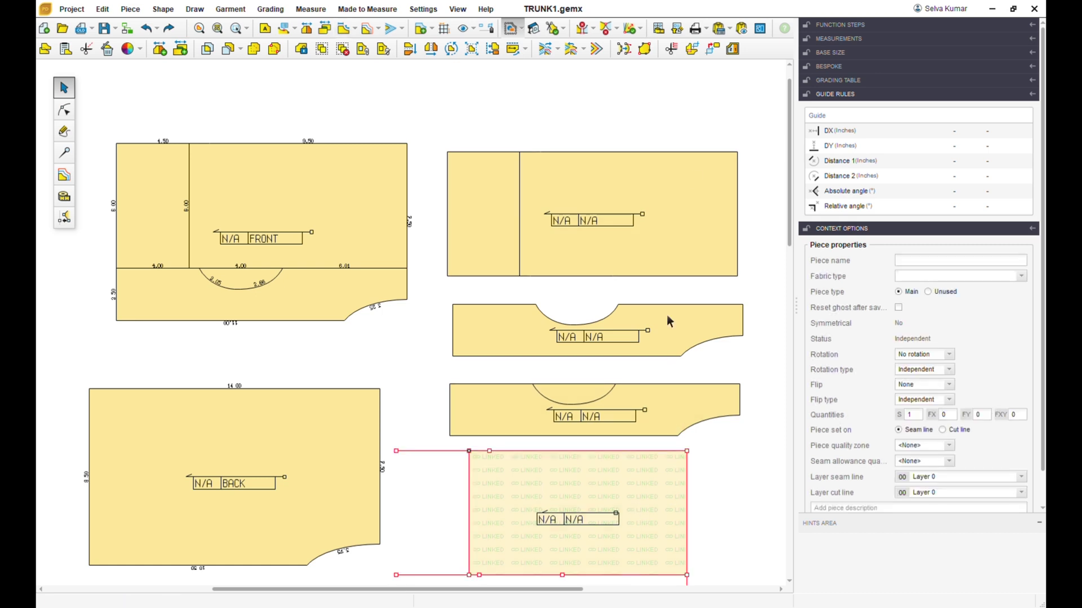
left_click(710, 52)
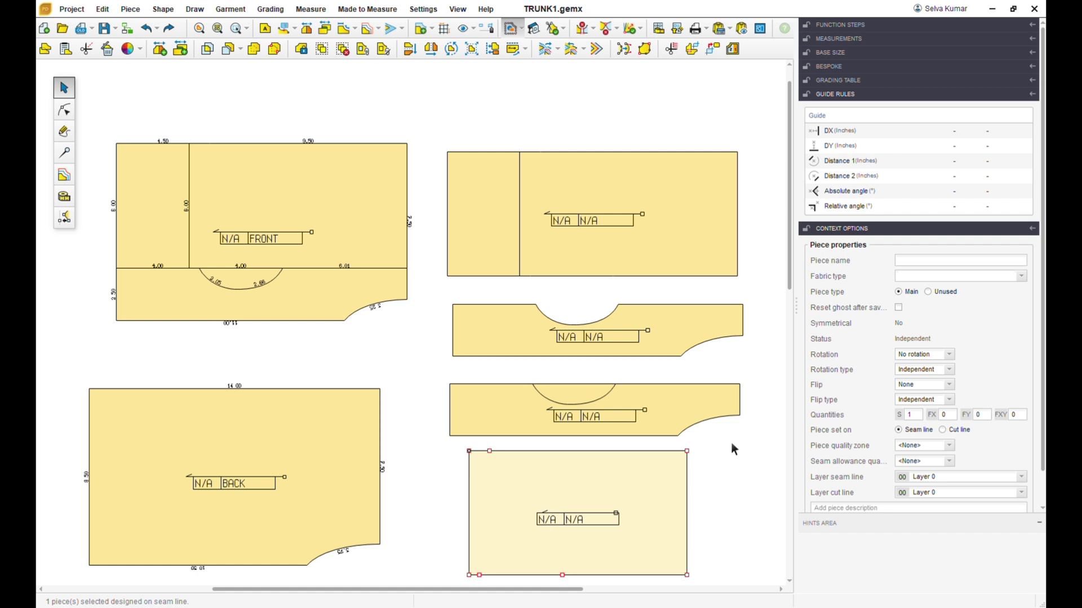
key("ctrl+s")
Spread the four extracted pieces out vertically so that clear gaps separate them.
left_click(441, 314)
left_click(548, 277)
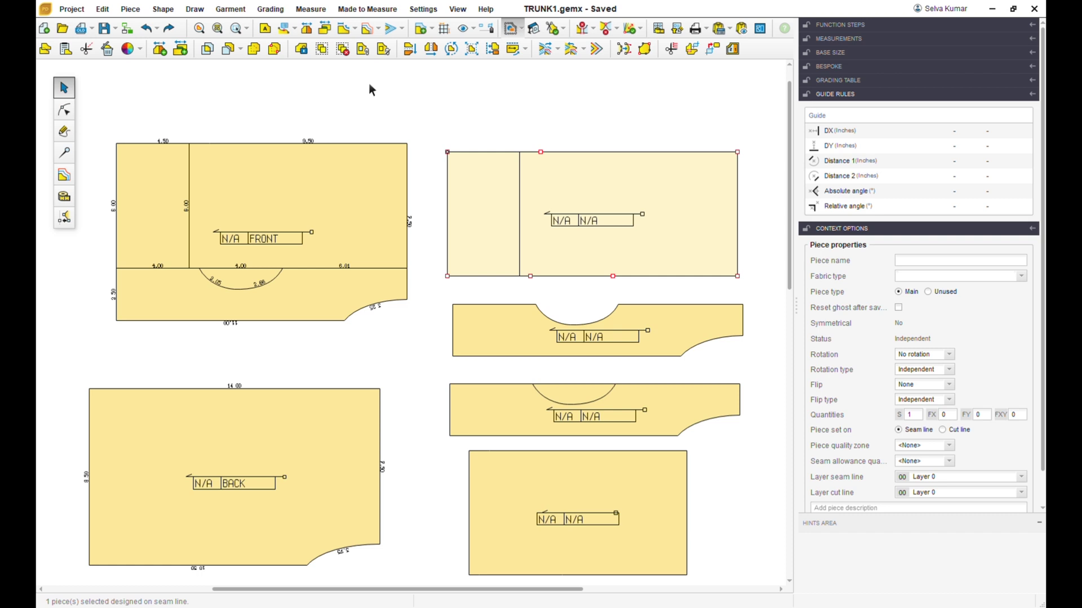
left_click_drag(500, 197, 495, 164)
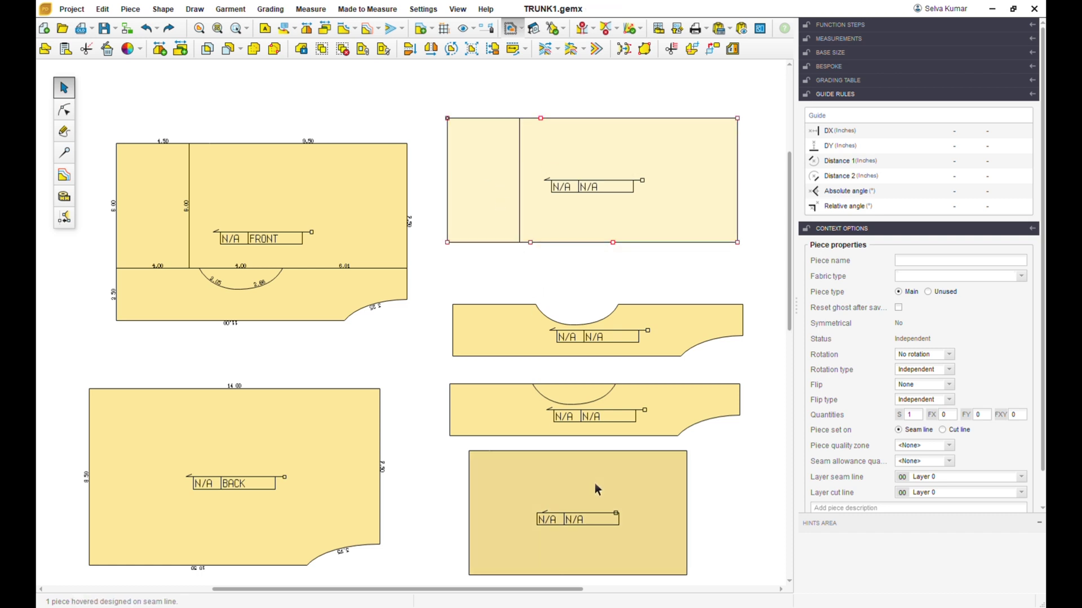
left_click_drag(594, 482, 592, 469)
left_click_drag(619, 350, 622, 311)
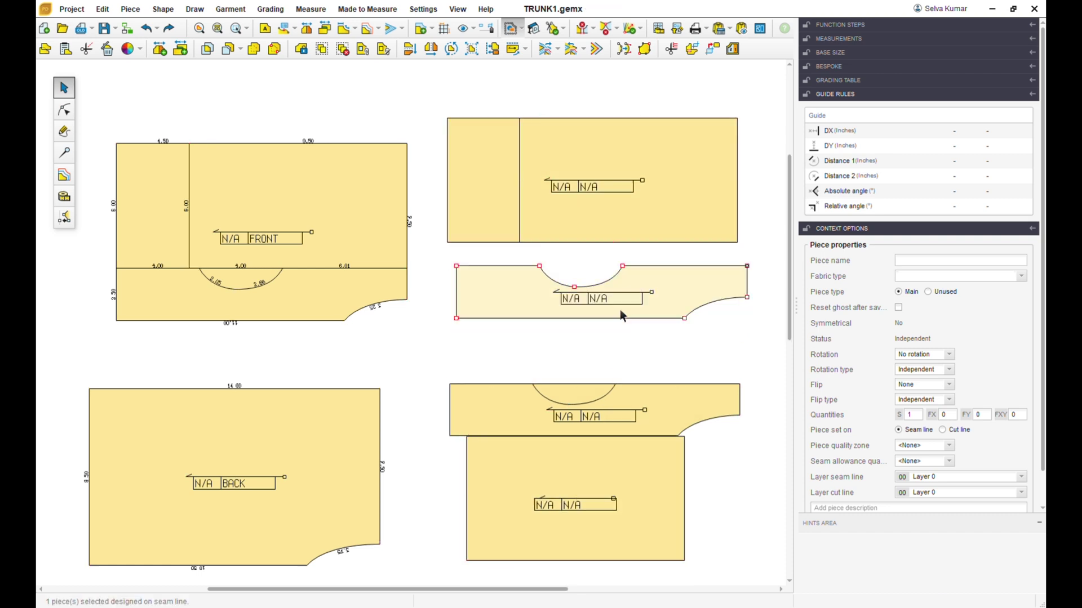
left_click_drag(620, 421, 619, 385)
left_click_drag(603, 489, 635, 522)
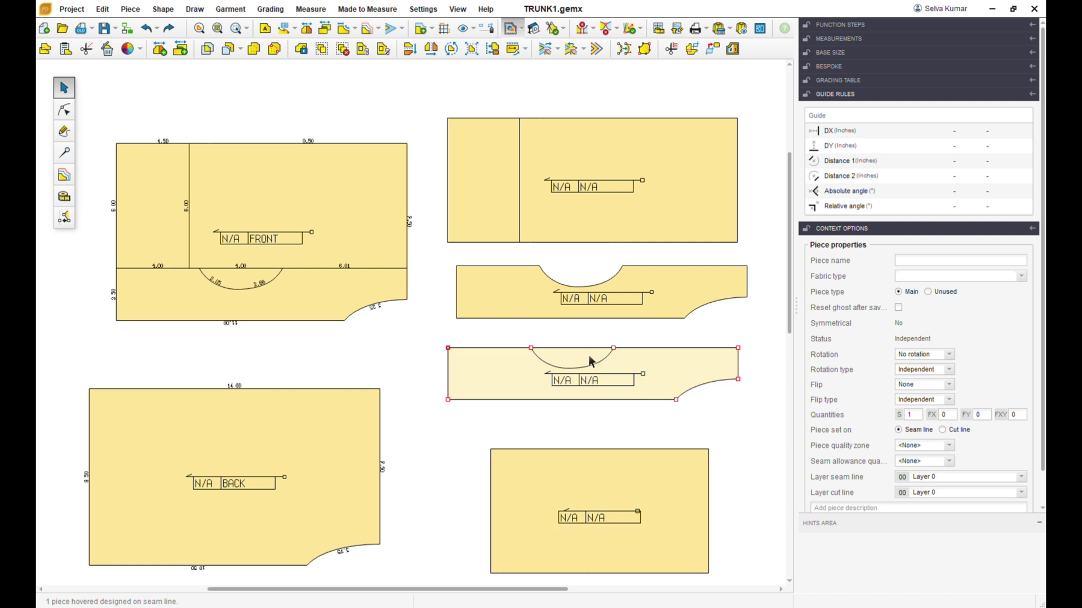
Flip the lower piece with the half-moon line vertically and snap its straight edge to the cut-out piece's bottom edge.
left_click(408, 51)
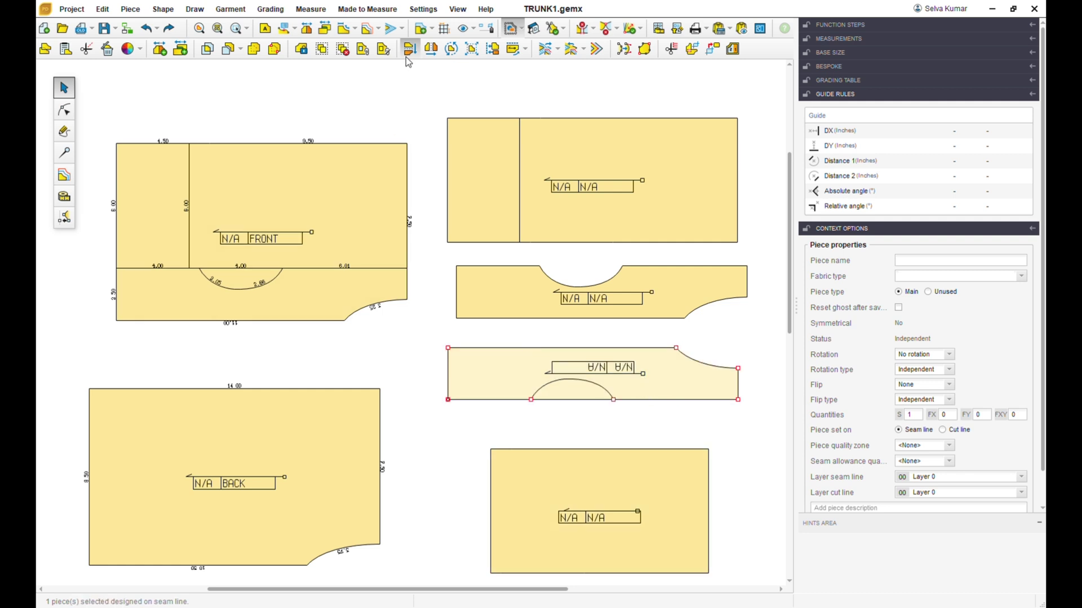
left_click_drag(452, 352, 460, 323)
left_click_drag(592, 198, 572, 169)
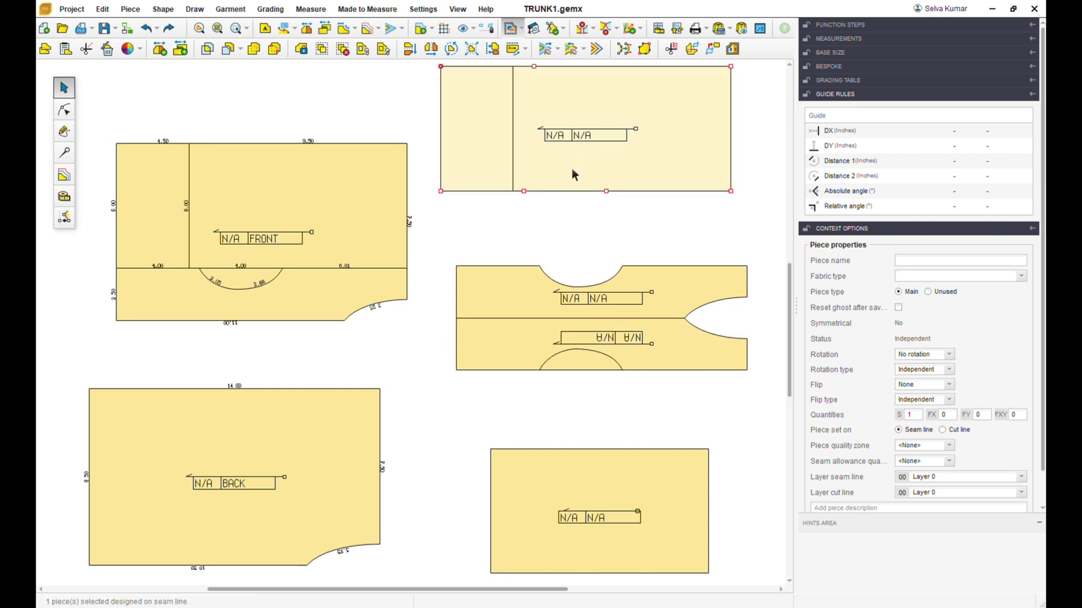
Merge the two abutting lower-section pieces into one and move the upper and bottom rectangular pieces closer to it.
left_click(536, 242)
left_click_drag(442, 233, 773, 430)
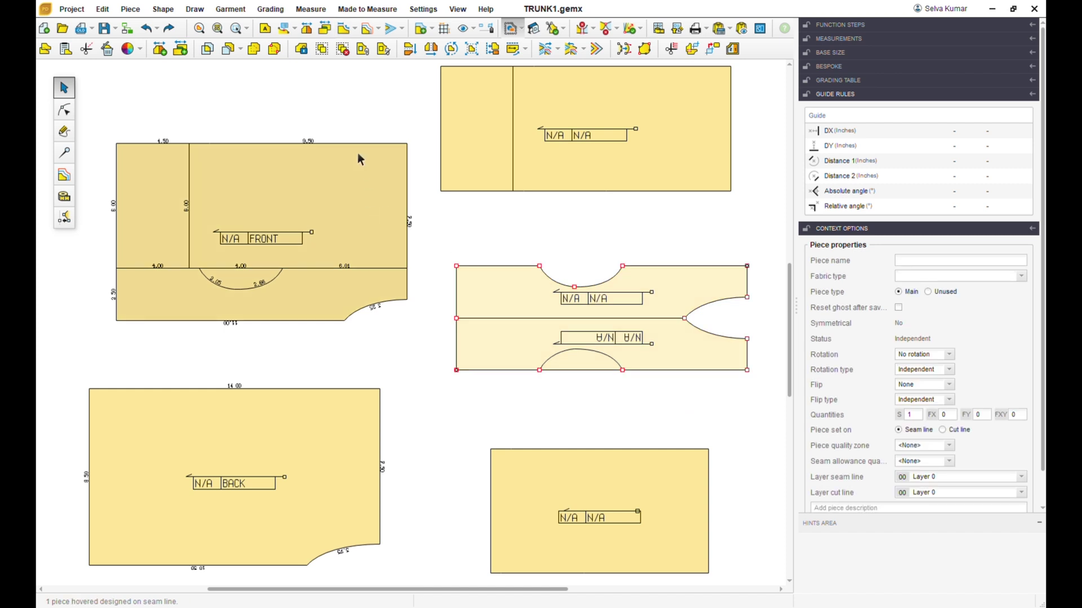
left_click(254, 50)
left_click(425, 370)
left_click_drag(577, 188, 587, 228)
left_click_drag(582, 441, 569, 399)
Name the extracted upper piece with the vertical line FRONT SIDE PANEL.
left_click(591, 220)
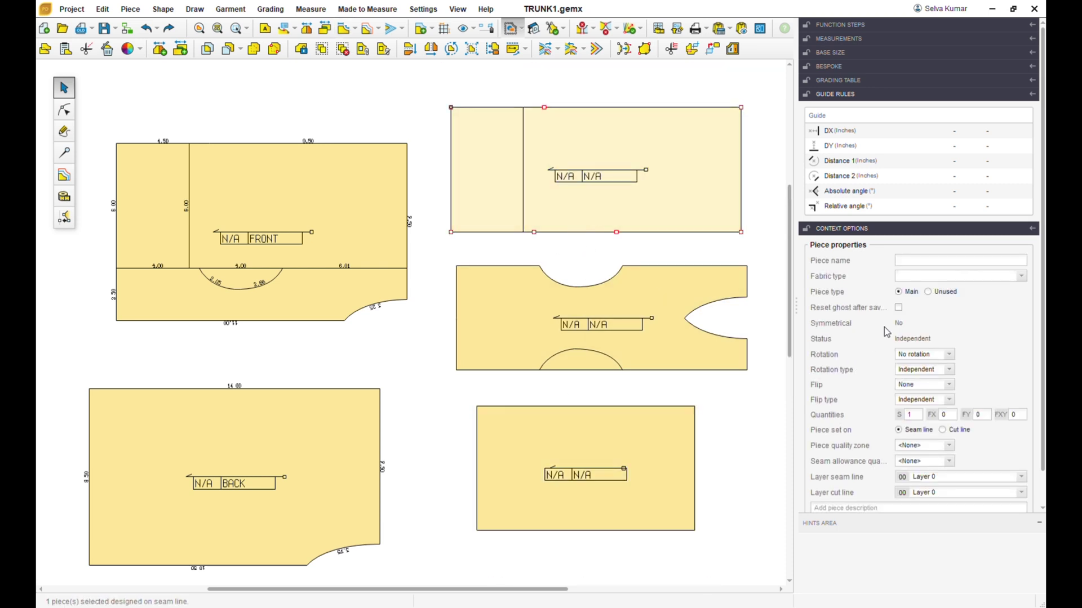
left_click(914, 263)
type("FRONT")
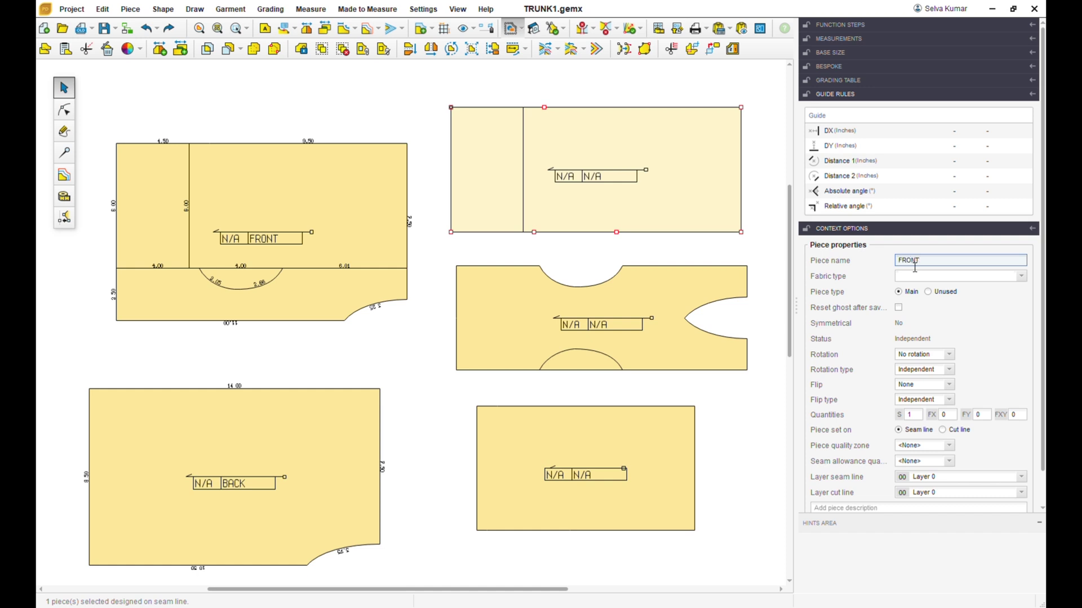
type(" SIDE PANEL")
key("Return")
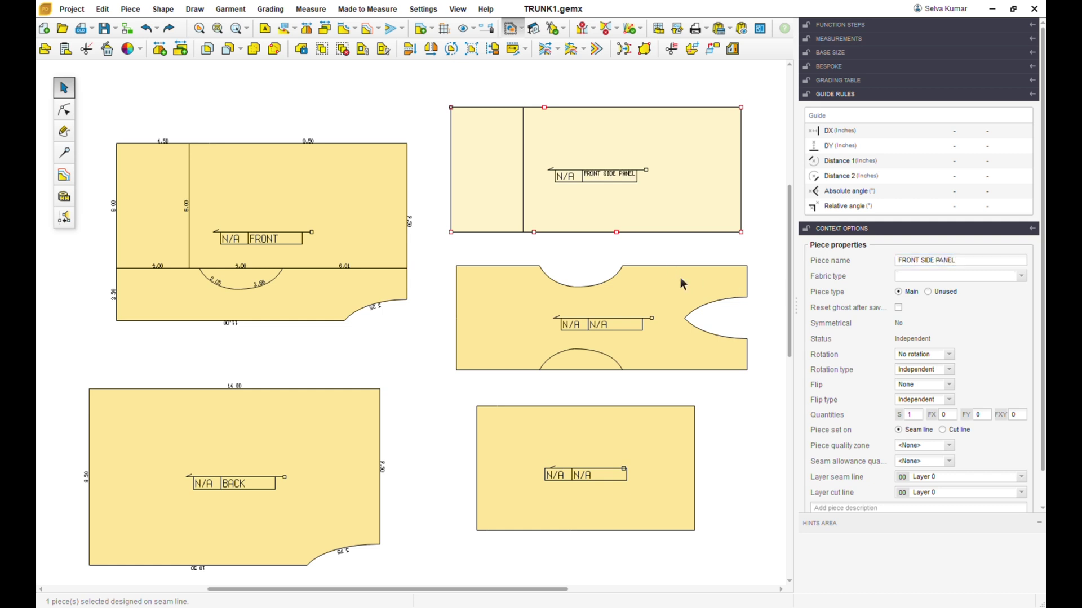
Name the merged piece with the curved cut-outs C-PANEL.
left_click(667, 333)
left_click(934, 264)
type("C-")
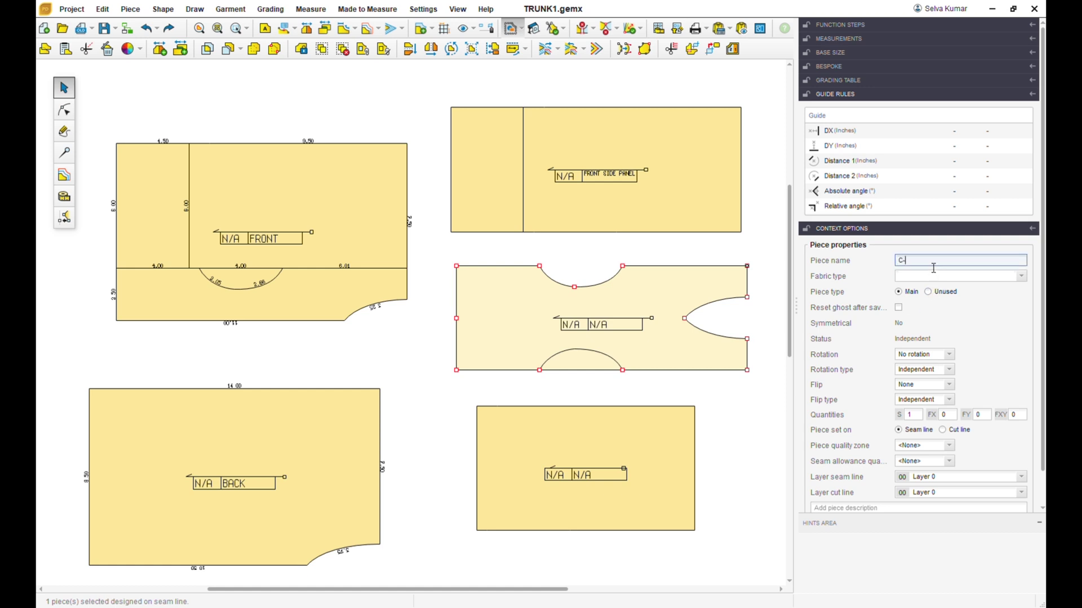
type("PANEL")
key("Return")
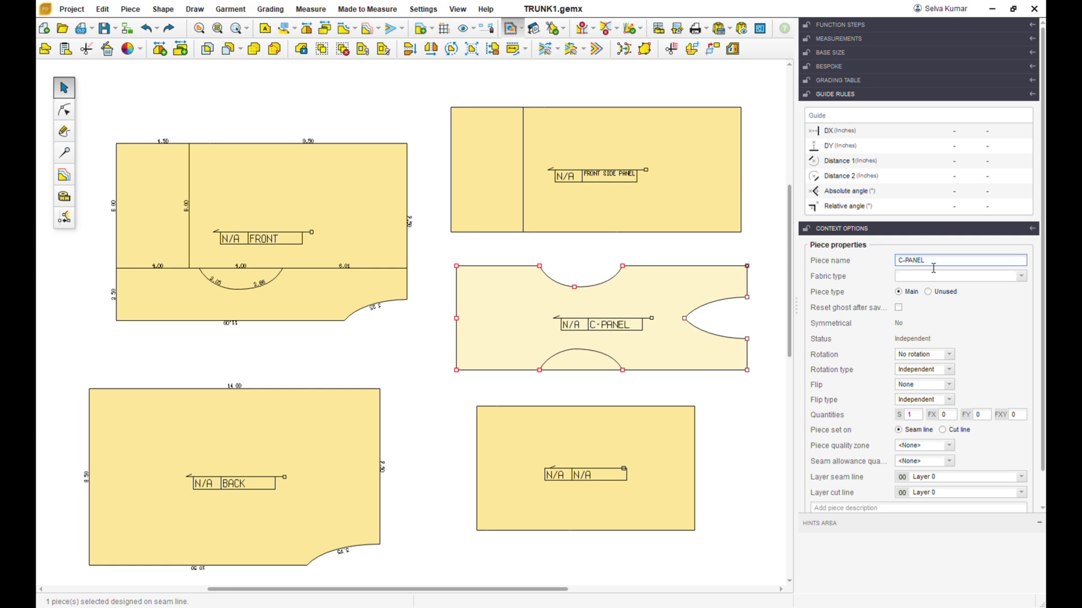
Shift the bottom rectangular piece slightly down, name it POCKET, and save the file.
left_click(671, 460)
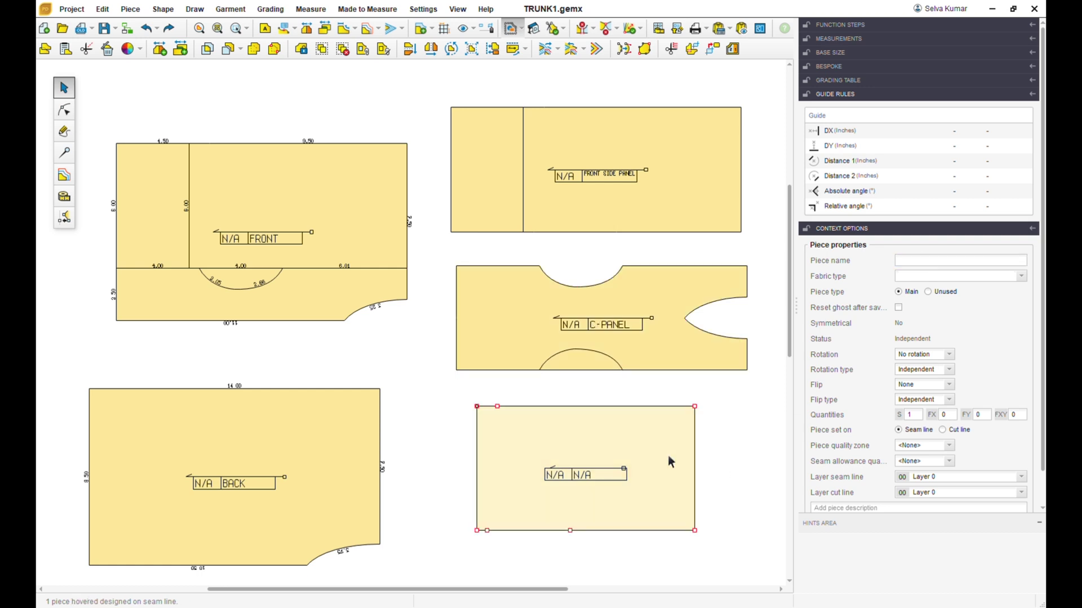
mouse_move(675, 455)
left_mouse_down()
mouse_move(745, 152)
mouse_move(718, 157)
mouse_move(671, 479)
mouse_move(669, 471)
left_mouse_up()
left_click(931, 262)
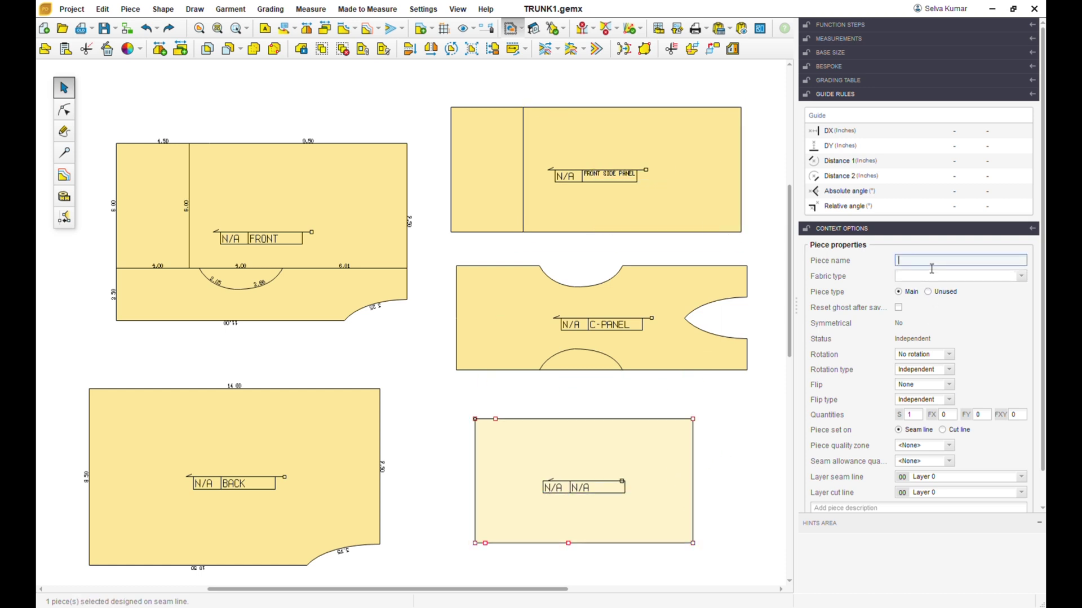
type("POCKET")
key("Return")
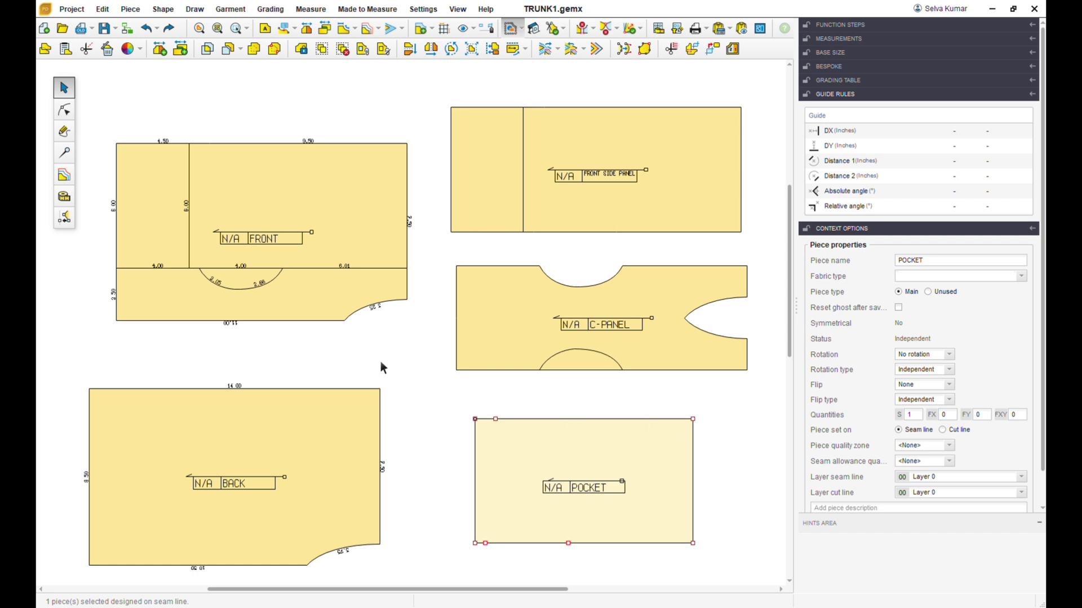
scroll(388, 359, "down", 1)
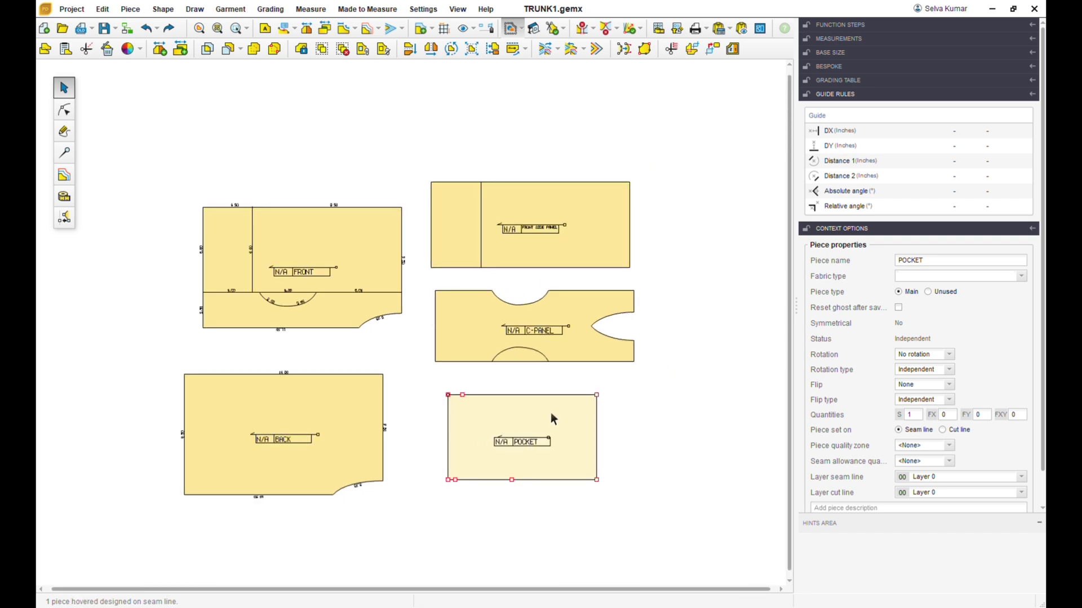
key("ctrl+s")
left_click(683, 440)
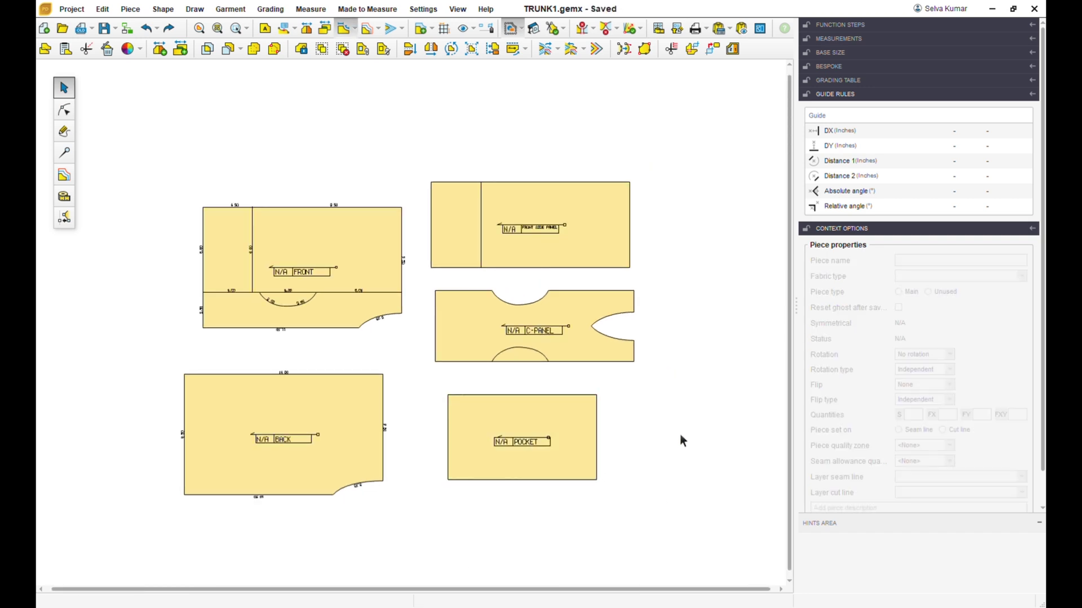
Move the FRONT SIDE PANEL, C-PANEL and POCKET pieces together far to the right to free space beside FRONT and BACK.
left_click_drag(424, 151, 663, 557)
left_click_drag(606, 355, 818, 382)
scroll(349, 375, "up", 2)
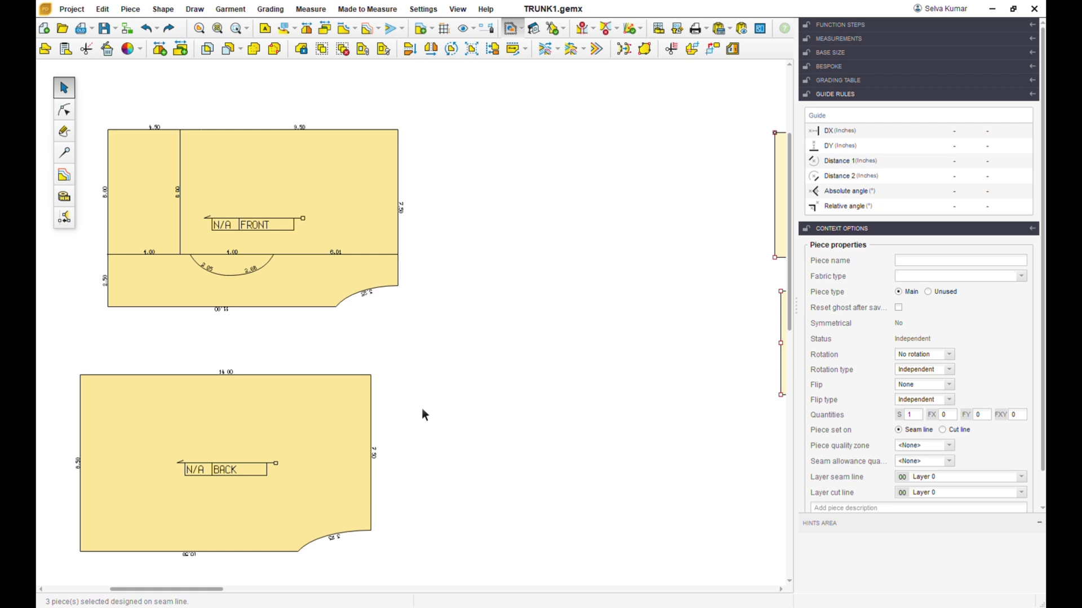
Draw a rectangle 4.5 inches wide and 3 inches high to the right of the FRONT and BACK pieces.
left_click(64, 131)
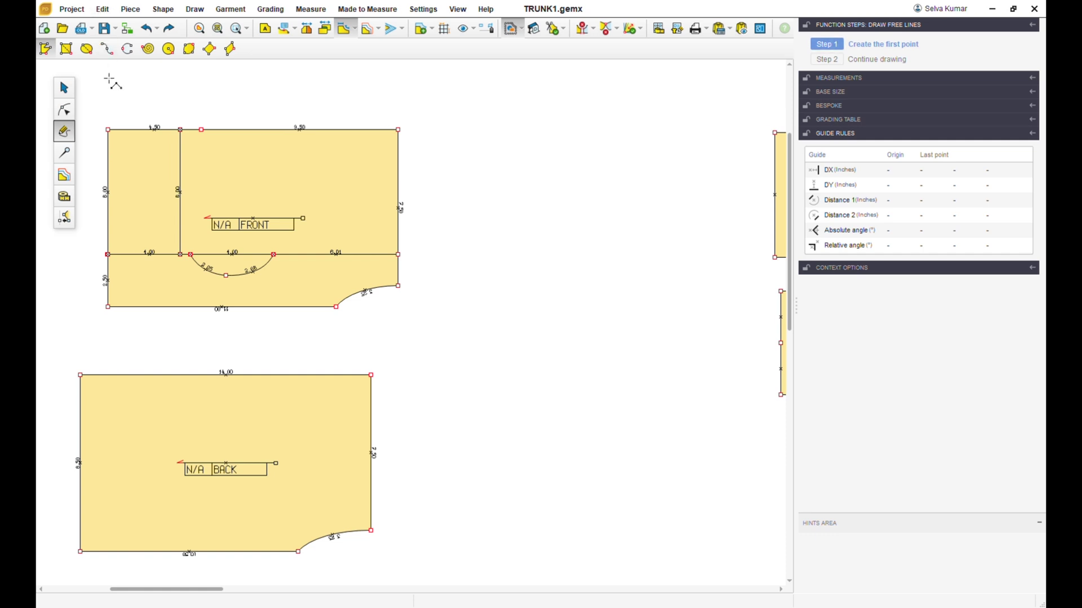
left_click(66, 48)
left_click(444, 305)
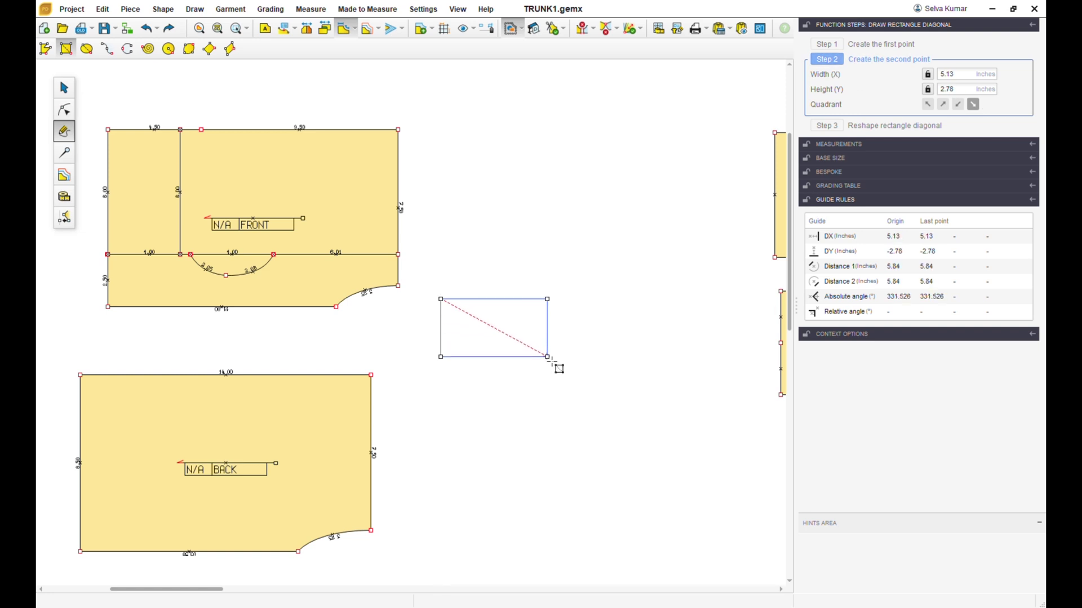
left_click(547, 356)
left_click(964, 90)
type("4.5")
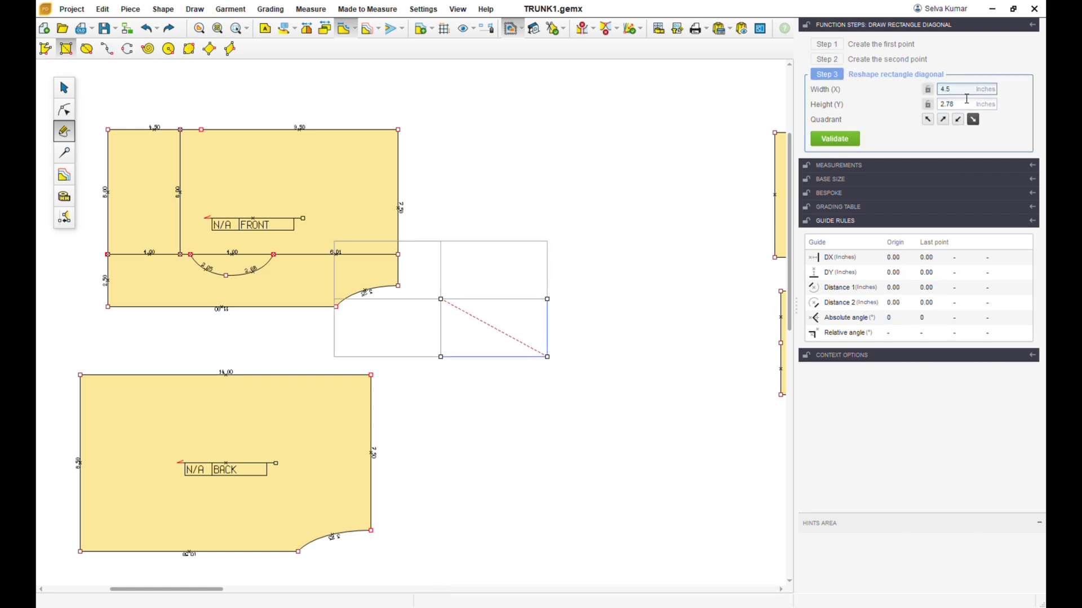
key("Tab")
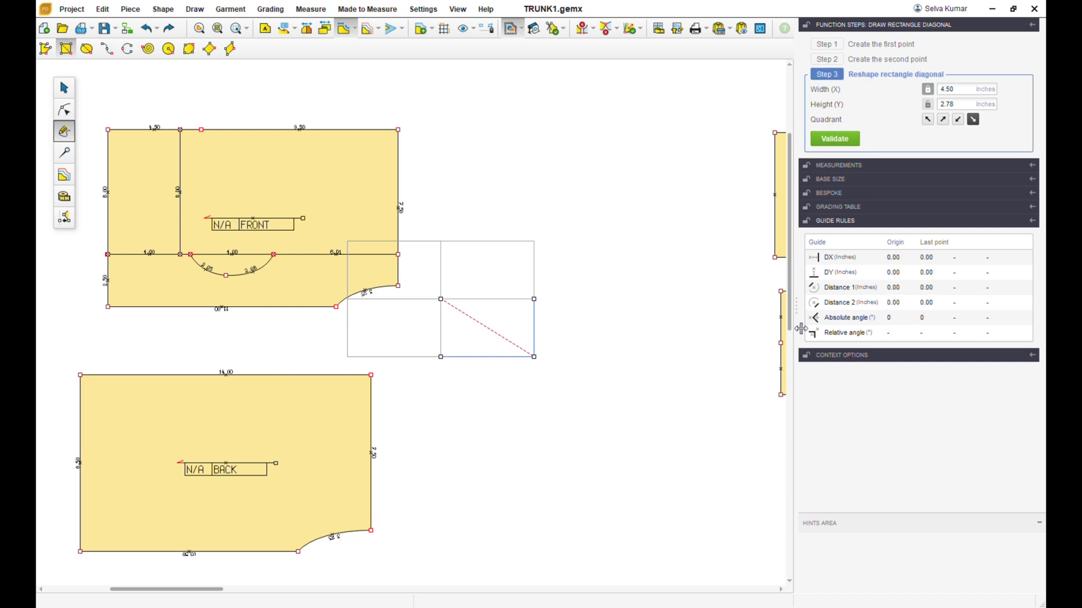
double_click(968, 104)
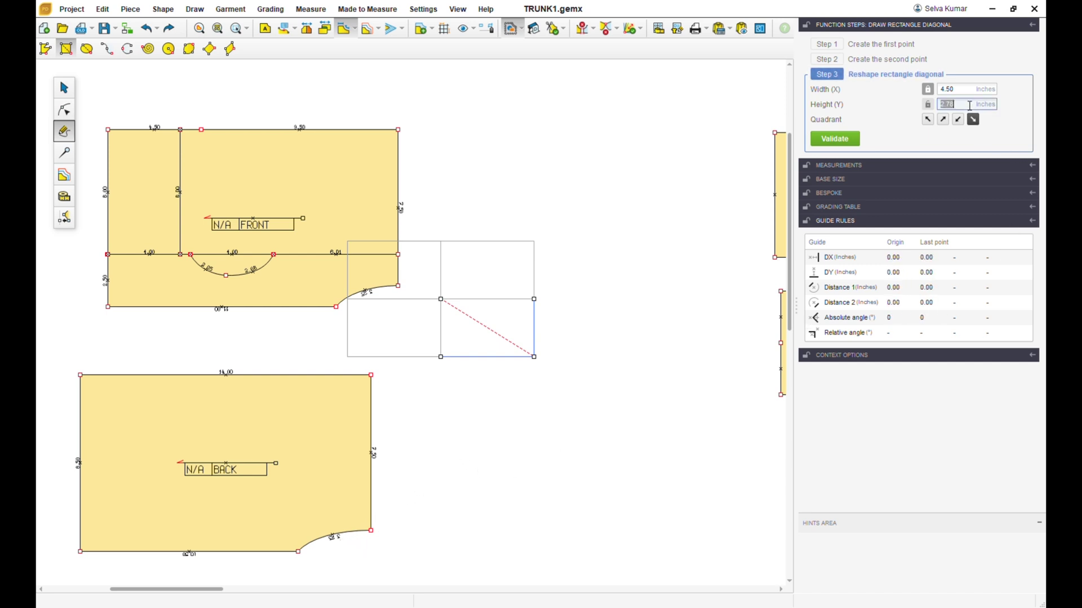
type("3")
left_click(836, 139)
scroll(483, 334, "up", 2)
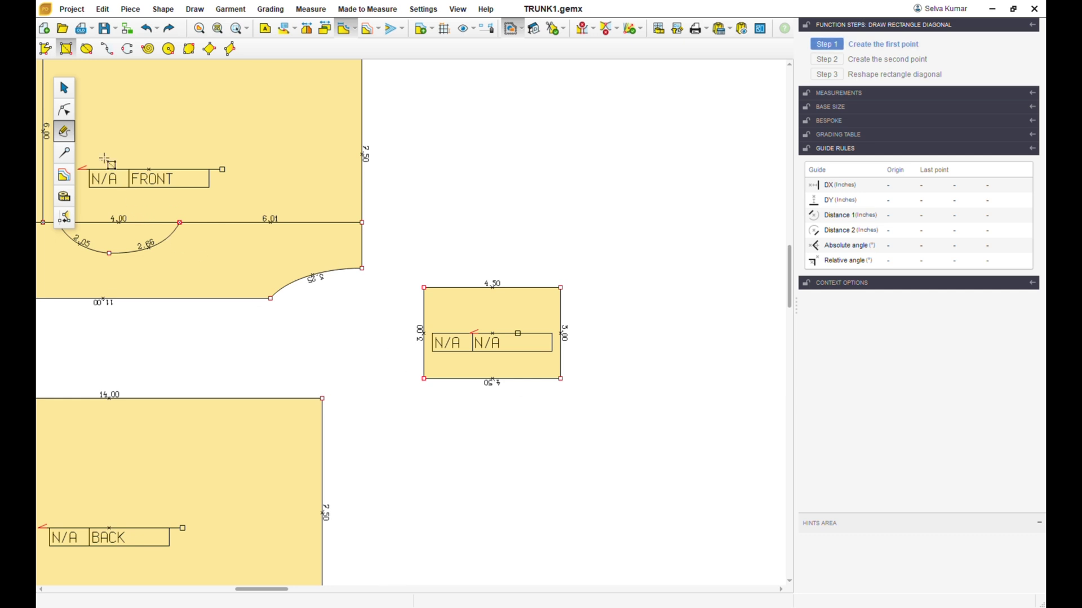
Move the new rectangle's upper-left corner point horizontally inward by 0.5 inch.
left_click(66, 111)
scroll(452, 329, "up", 1)
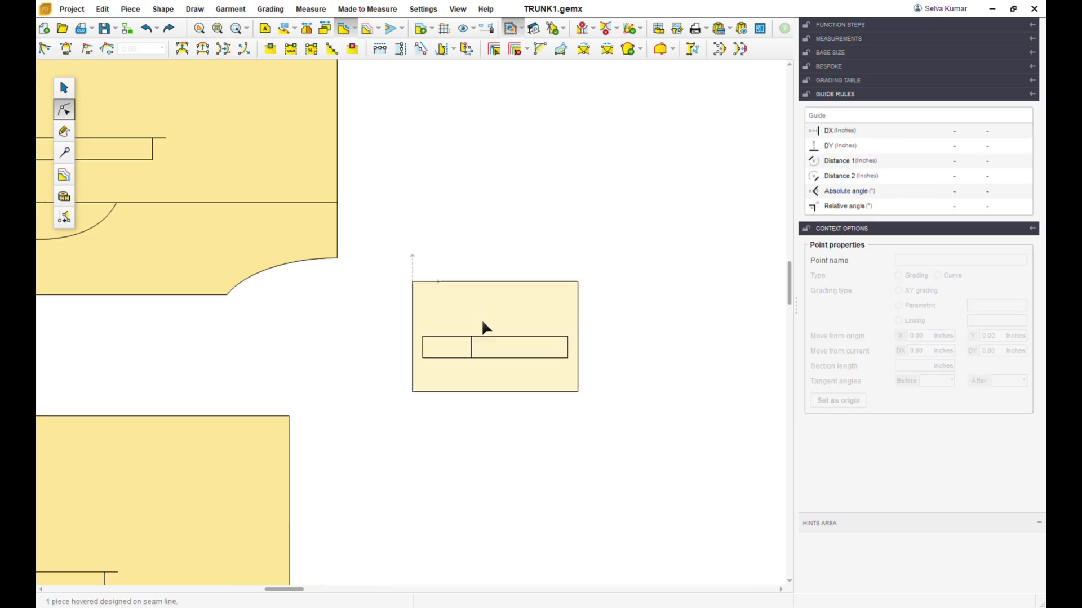
left_click_drag(399, 256, 431, 305)
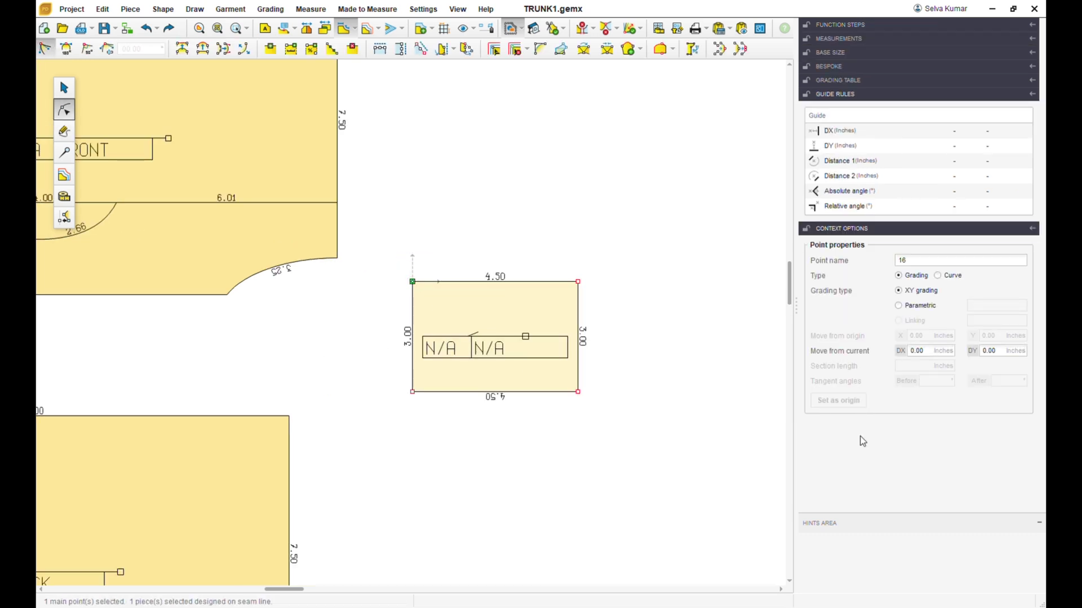
double_click(928, 360)
type("0.5")
key("Return")
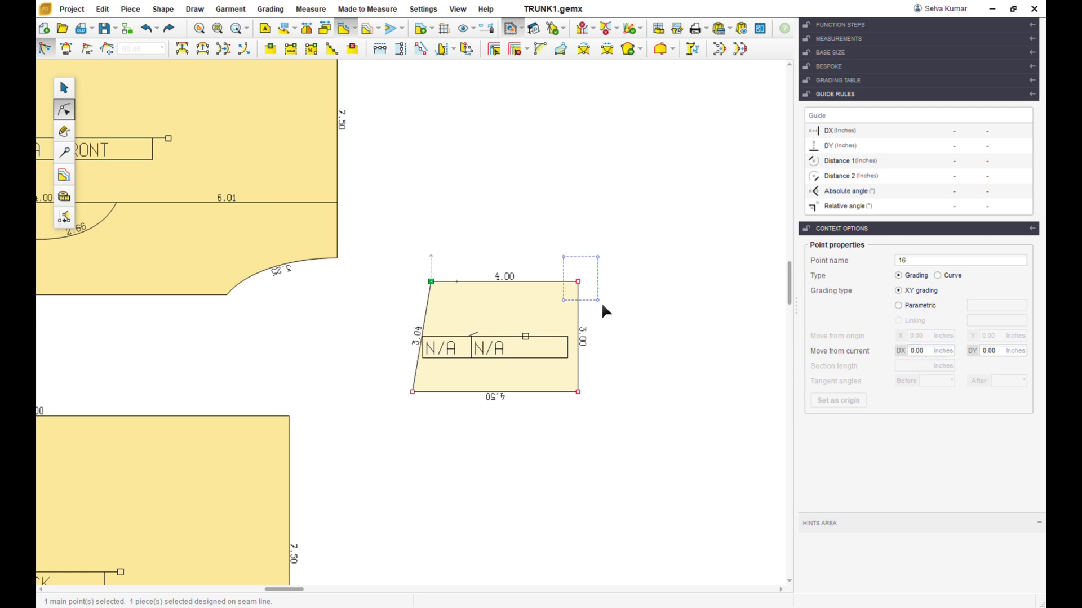
Move the small piece's upper-right corner point horizontally inward by 0.5 inch.
left_click_drag(602, 306, 601, 305)
double_click(931, 353)
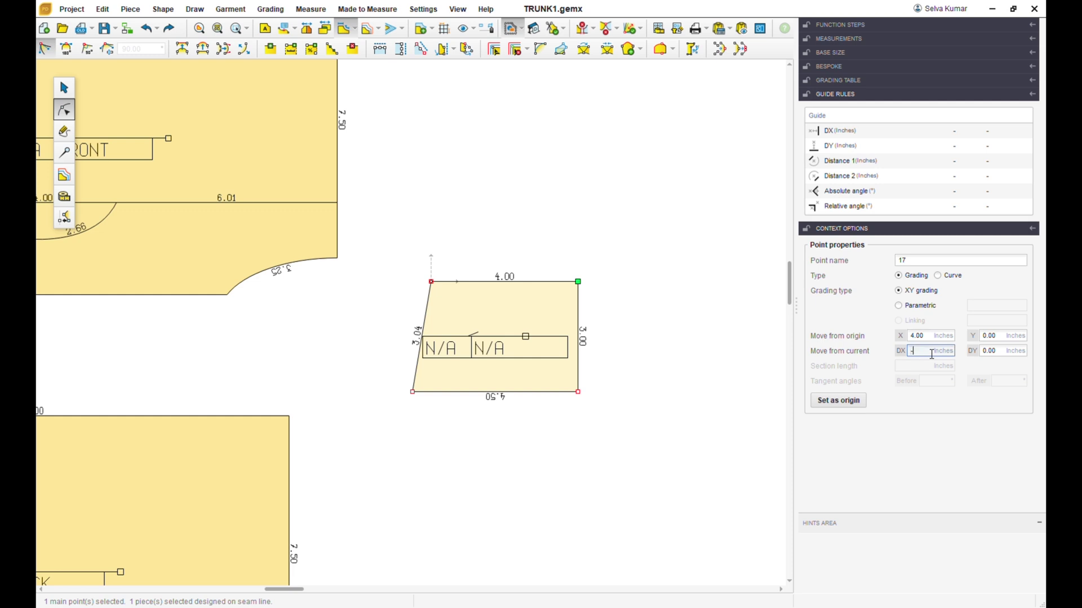
key("Return")
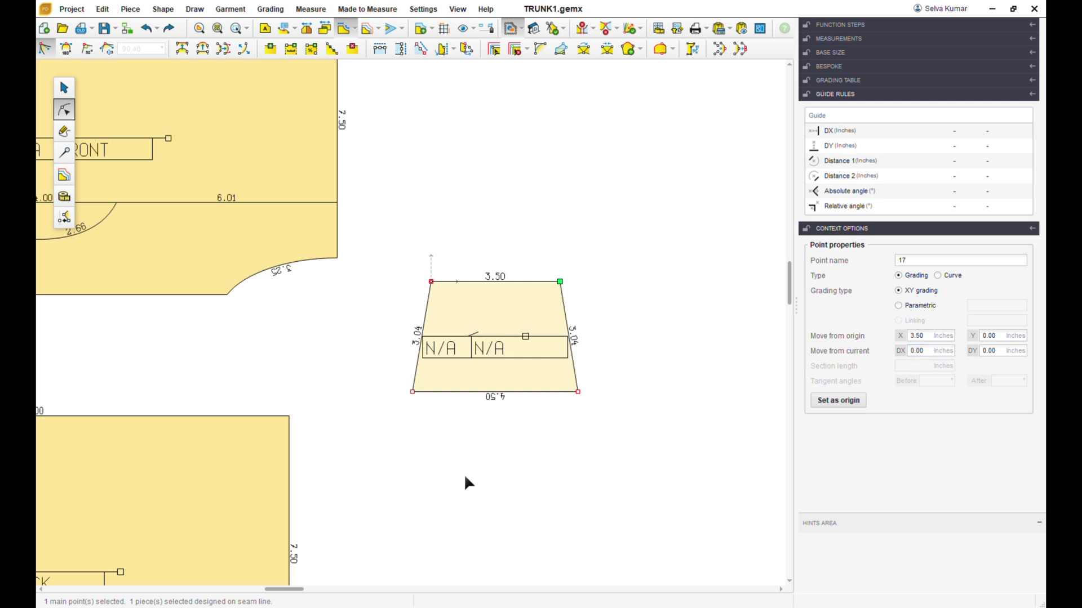
Curve the small piece's left edge by setting a 90° tangent at its lower corner and bowing the upper tangent handle slightly outward.
left_click(420, 358)
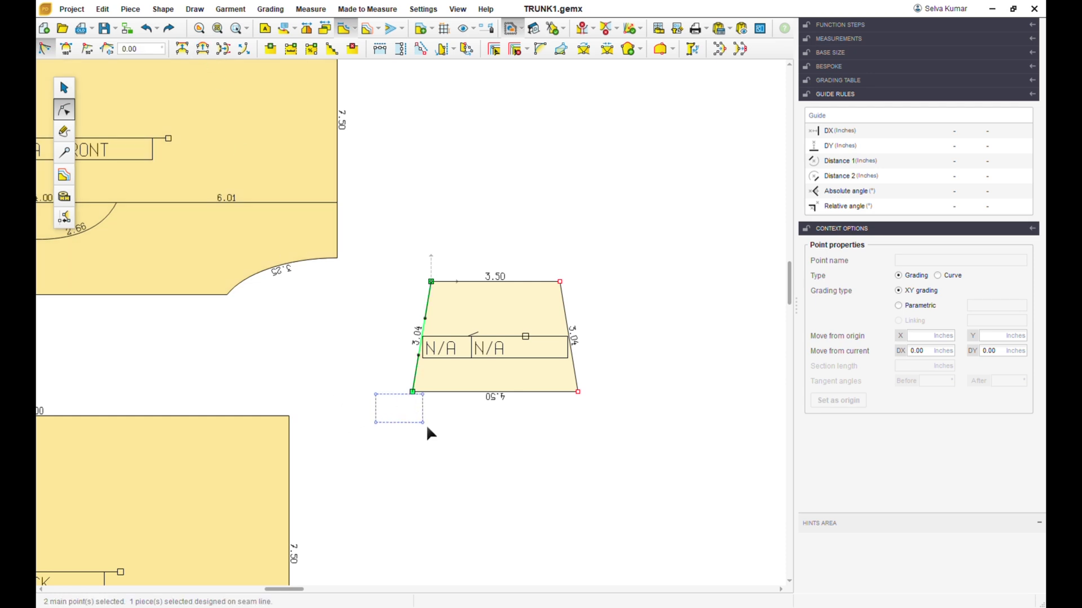
left_click_drag(426, 427, 425, 425)
left_click_drag(391, 374, 432, 422)
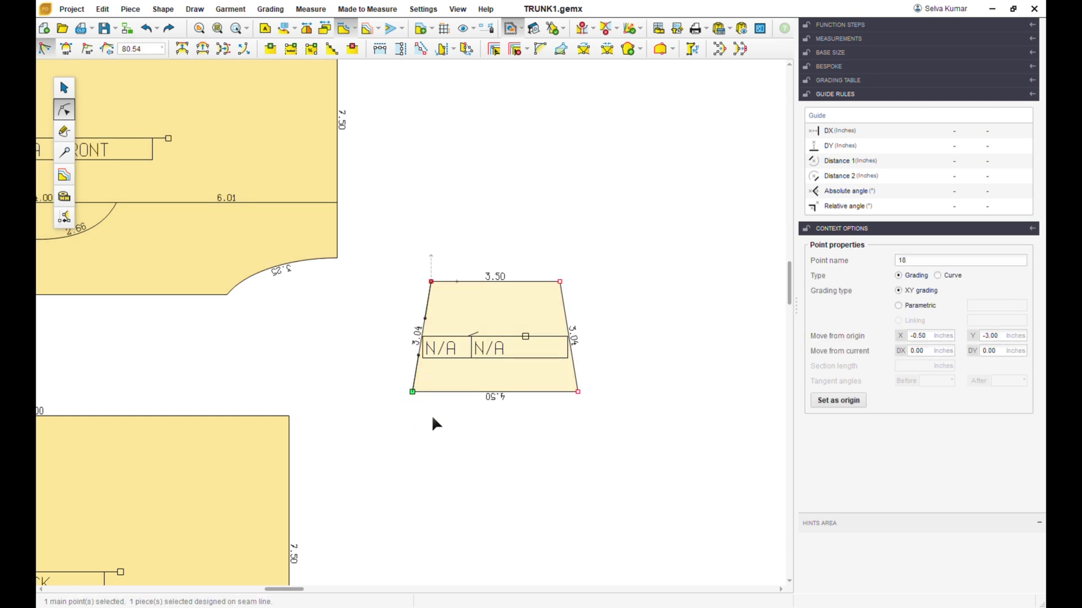
left_click(90, 54)
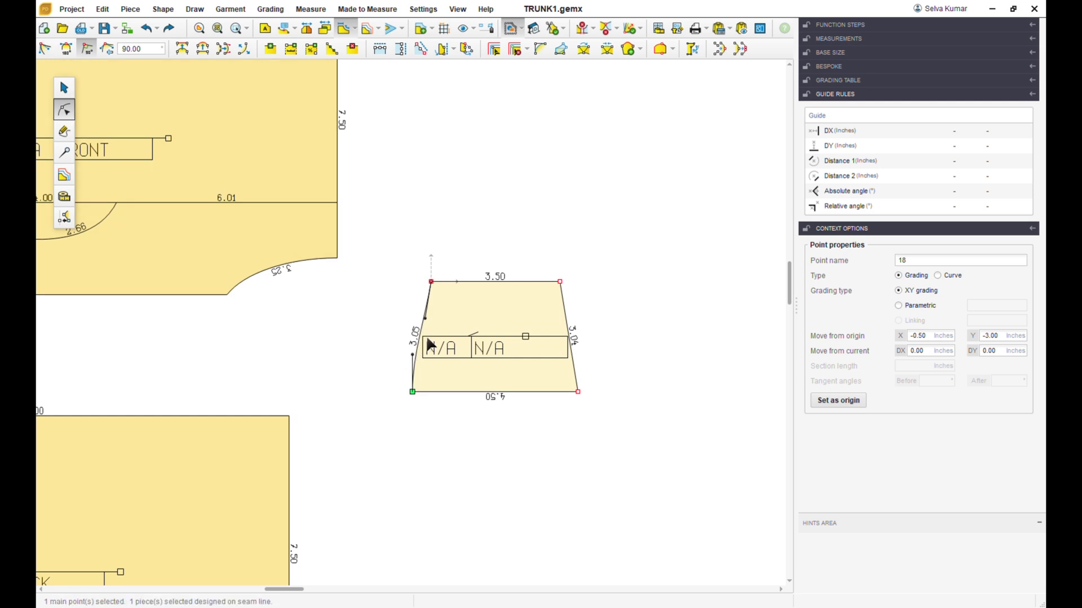
left_click(427, 320)
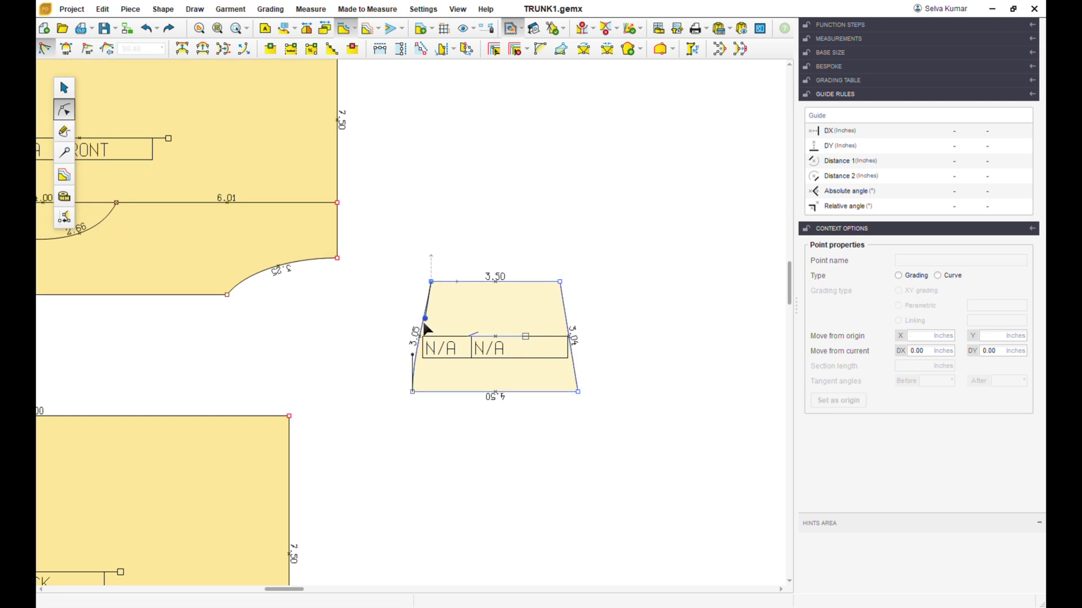
left_click(424, 322)
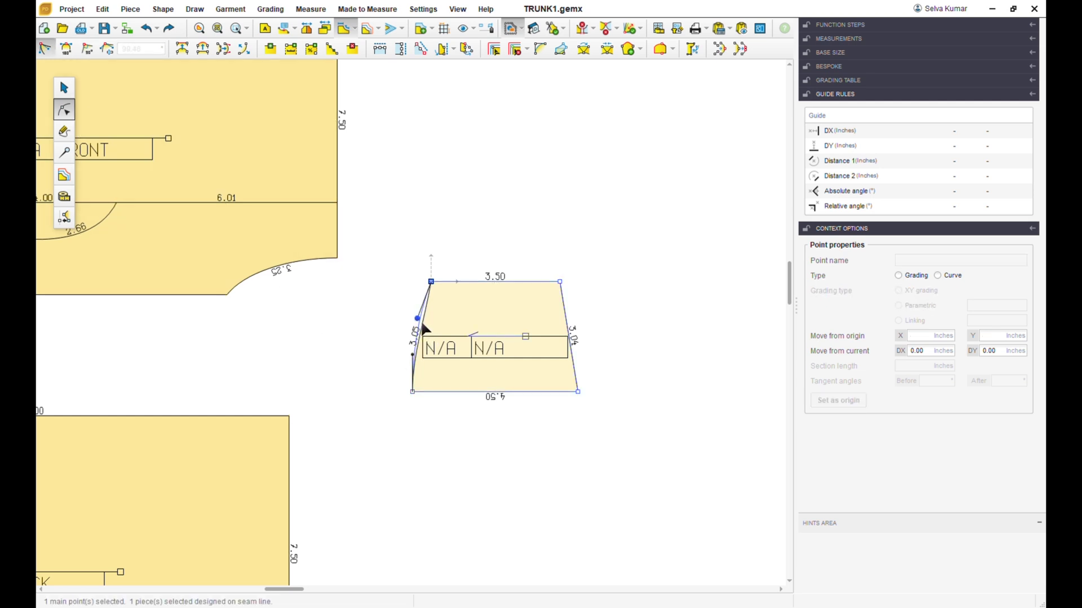
left_click(421, 321)
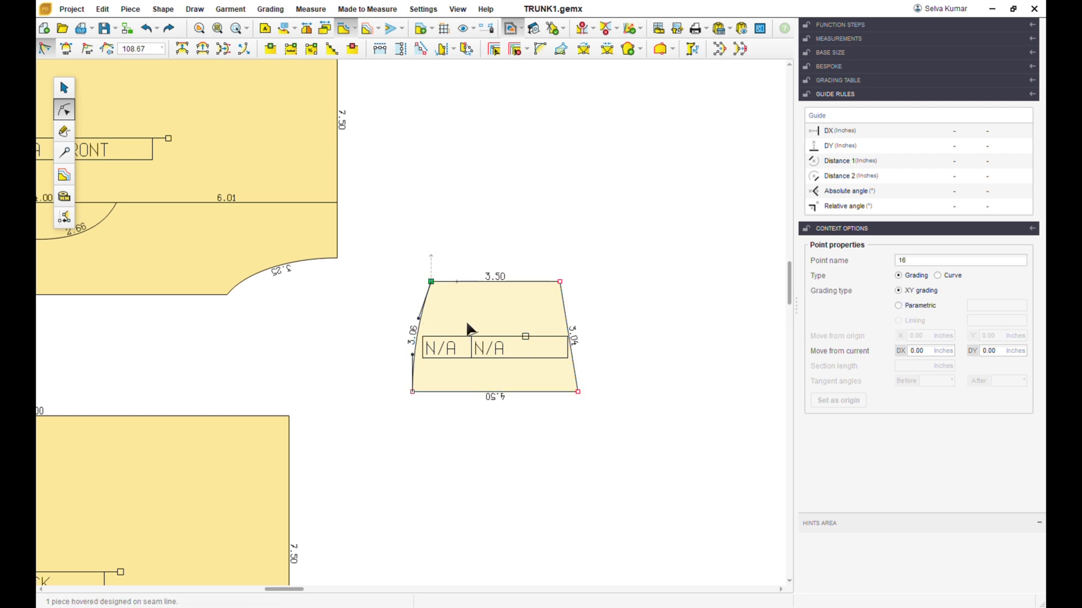
Curve the small piece's right edge outward with a 90° tangent at its lower corner and a slightly bowed upper tangent handle.
left_click(571, 325)
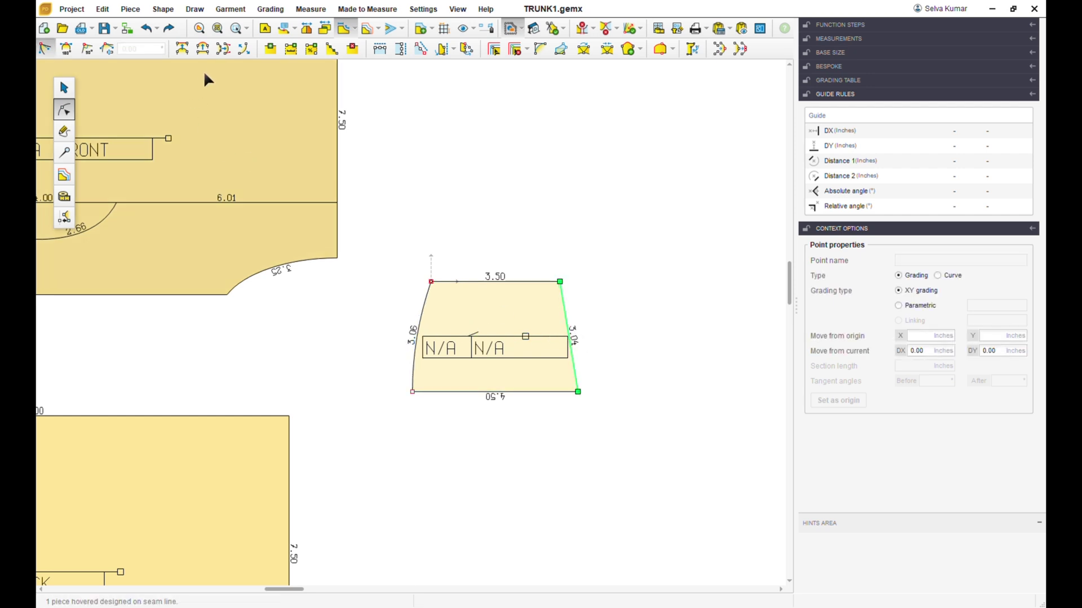
left_click(578, 392)
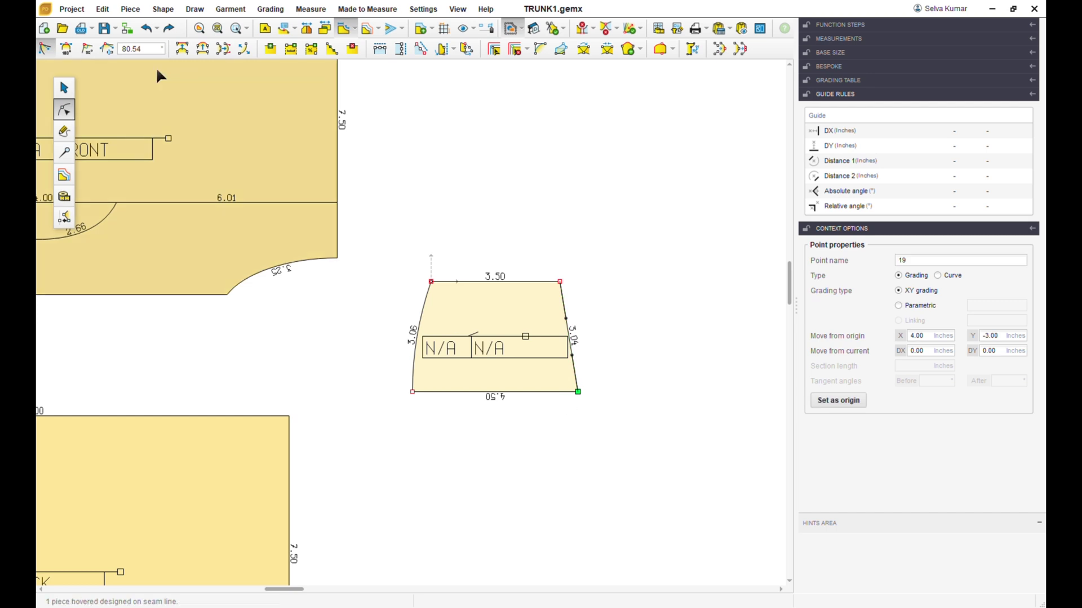
left_click(93, 51)
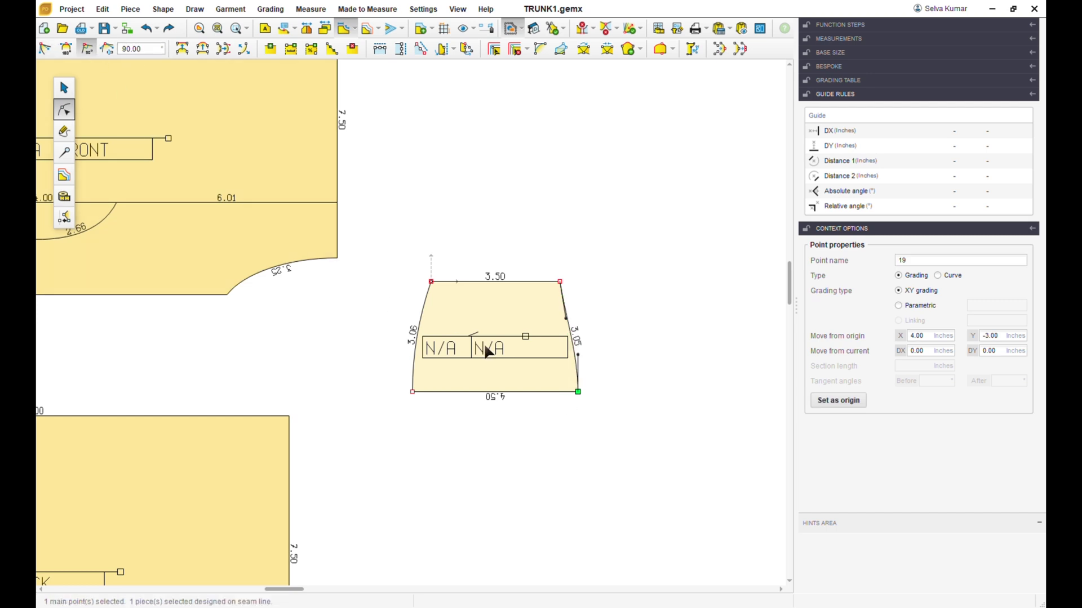
left_click(566, 319)
left_click_drag(571, 322, 574, 322)
left_click(590, 427)
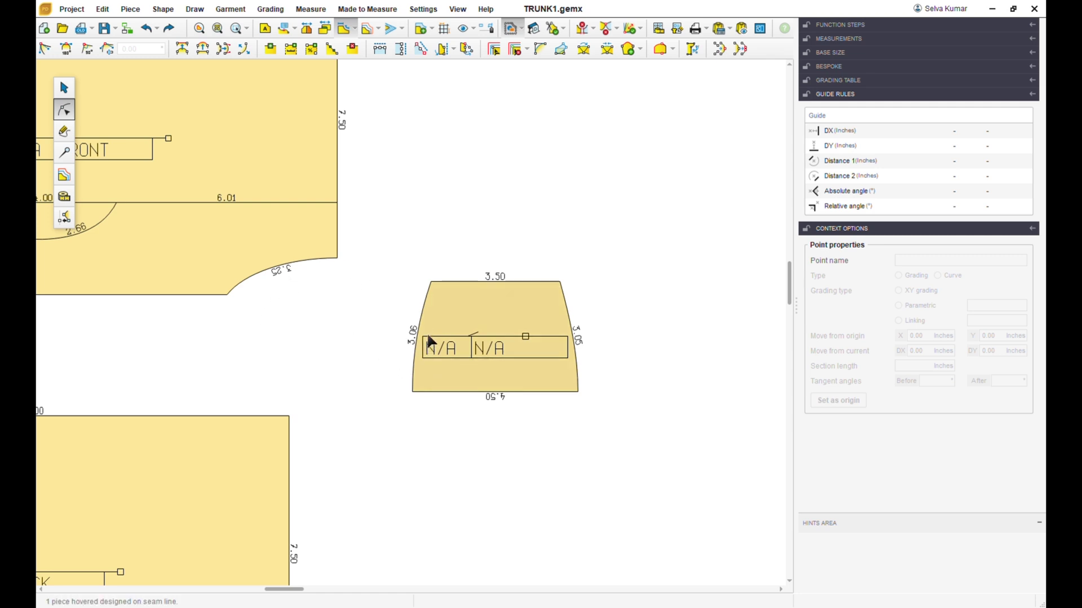
Raise the small piece's upper-left corner point by a net 0.2 inch, including a final vertical correction of -0.05 inch.
left_click(442, 321)
left_click(431, 282)
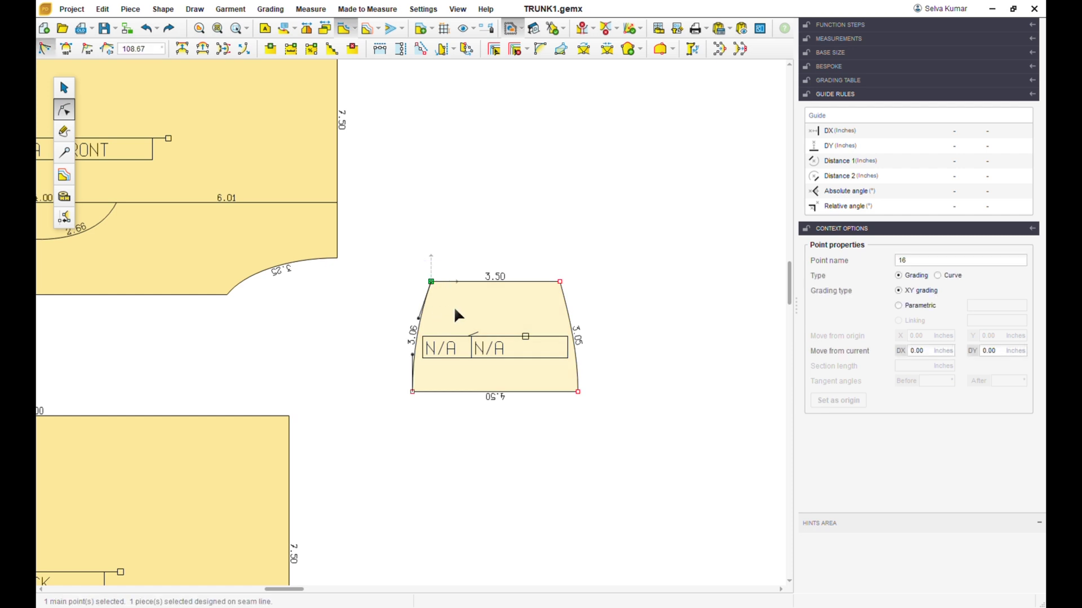
left_click(1006, 351)
key("Return")
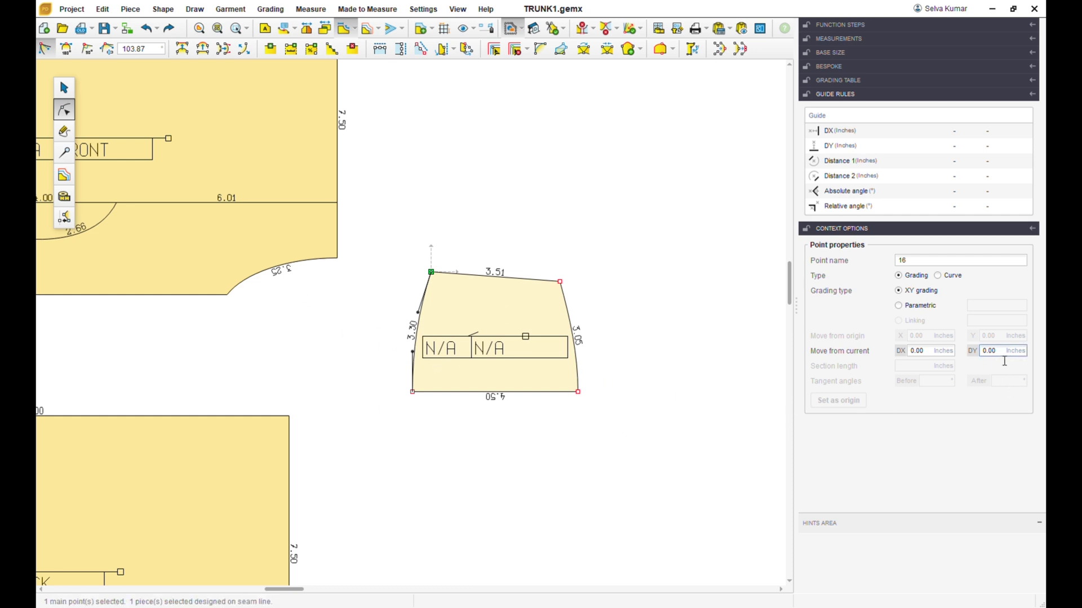
left_click_drag(1005, 358, 976, 358)
type("-0.05")
key("Return")
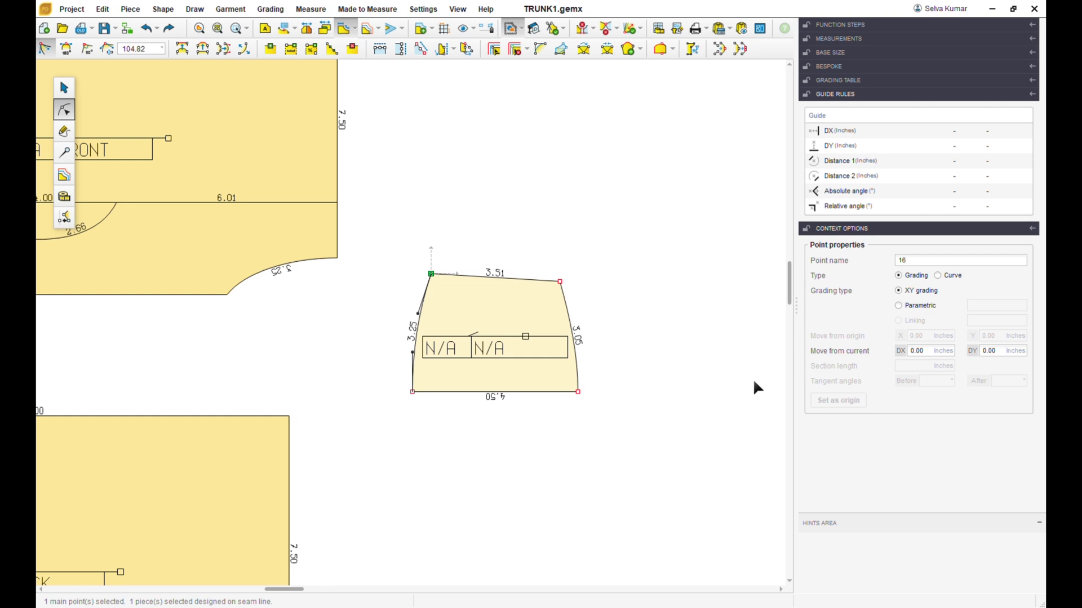
Raise the small piece's upper-right corner point in two moves of 0.5 and 0.2 inch, and save the file.
scroll(306, 353, "down", 5)
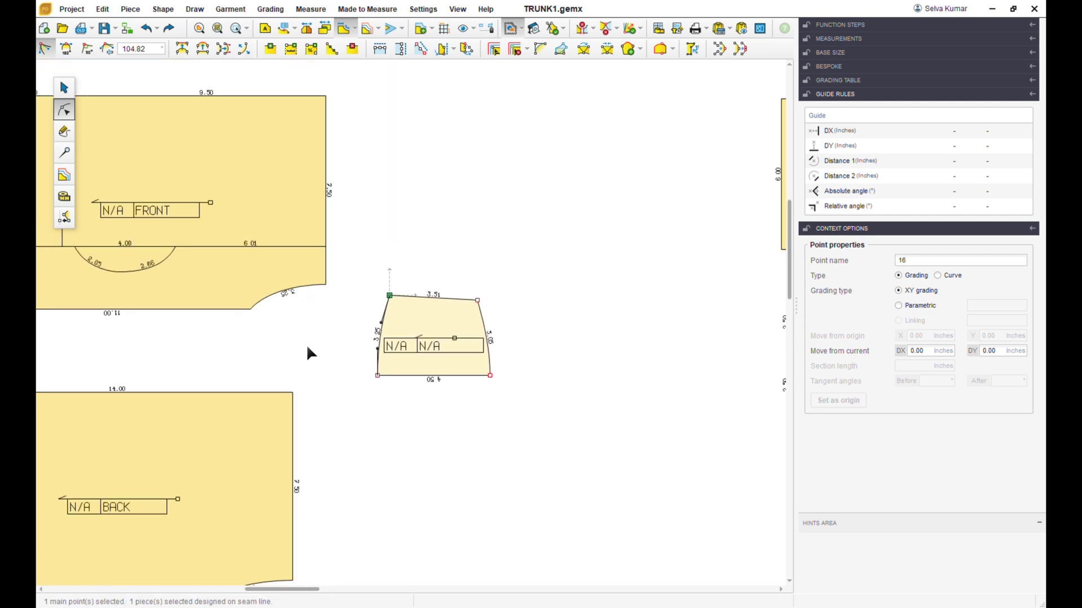
scroll(270, 442, "up", 3)
scroll(267, 555, "up", 2)
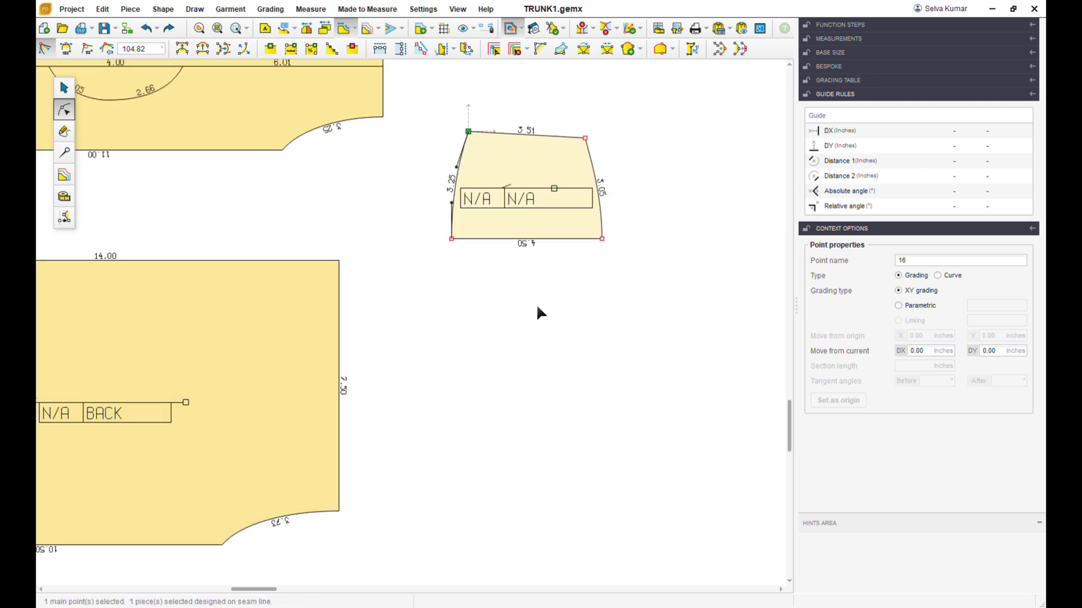
scroll(576, 179, "up", 1)
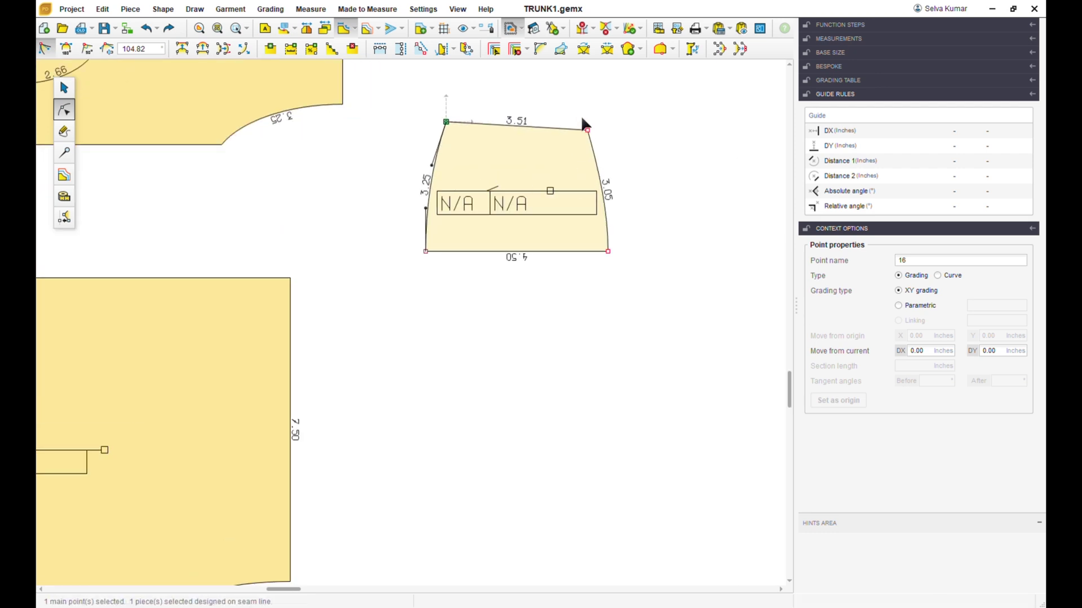
left_click(587, 129)
left_click(1006, 353)
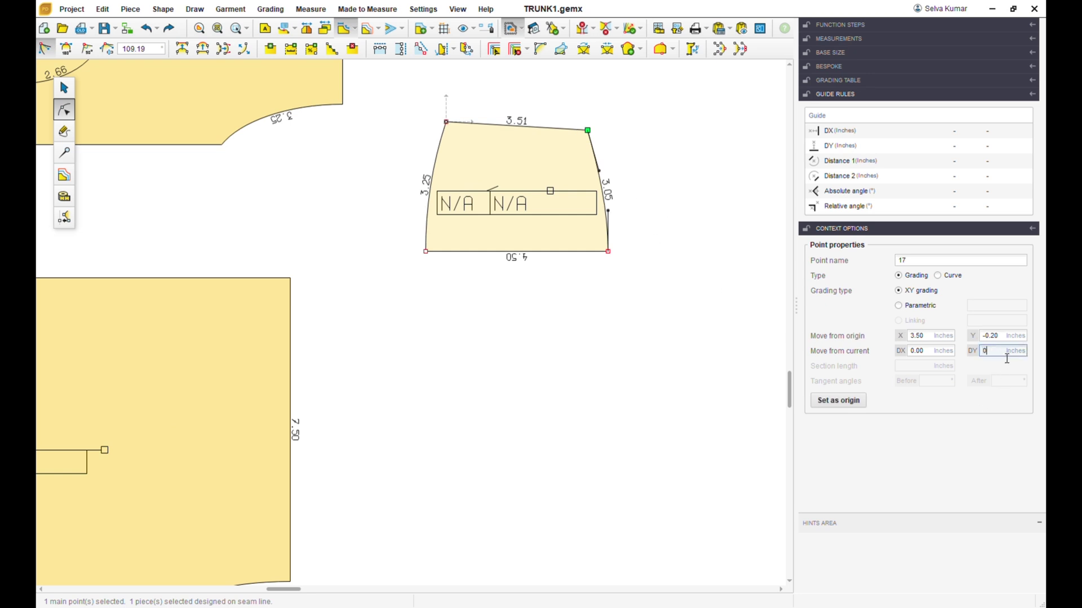
key("Return")
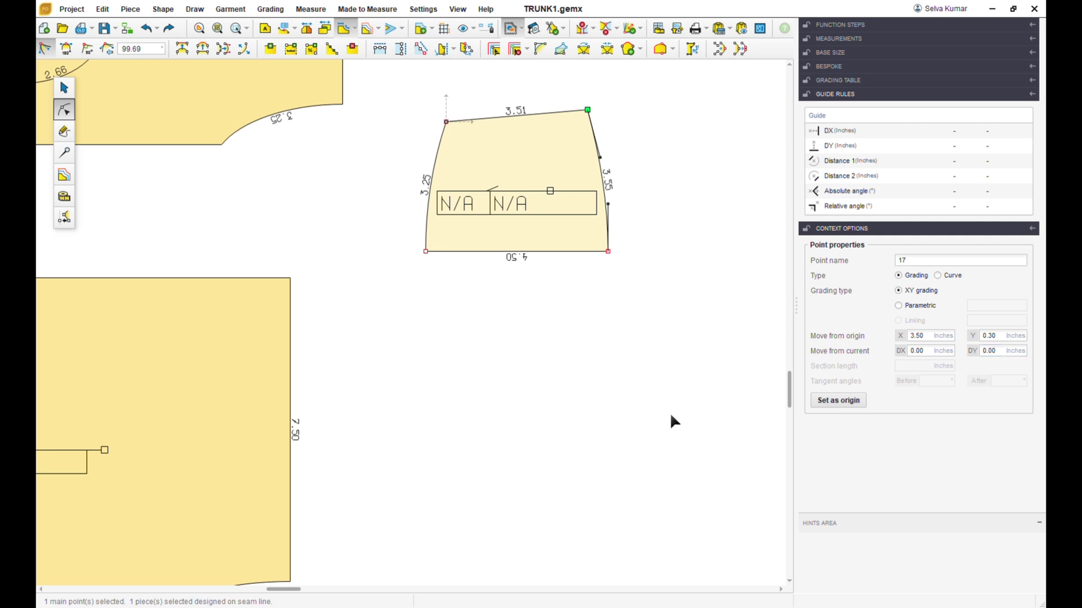
left_click(1009, 358)
type("0.2")
key("Return")
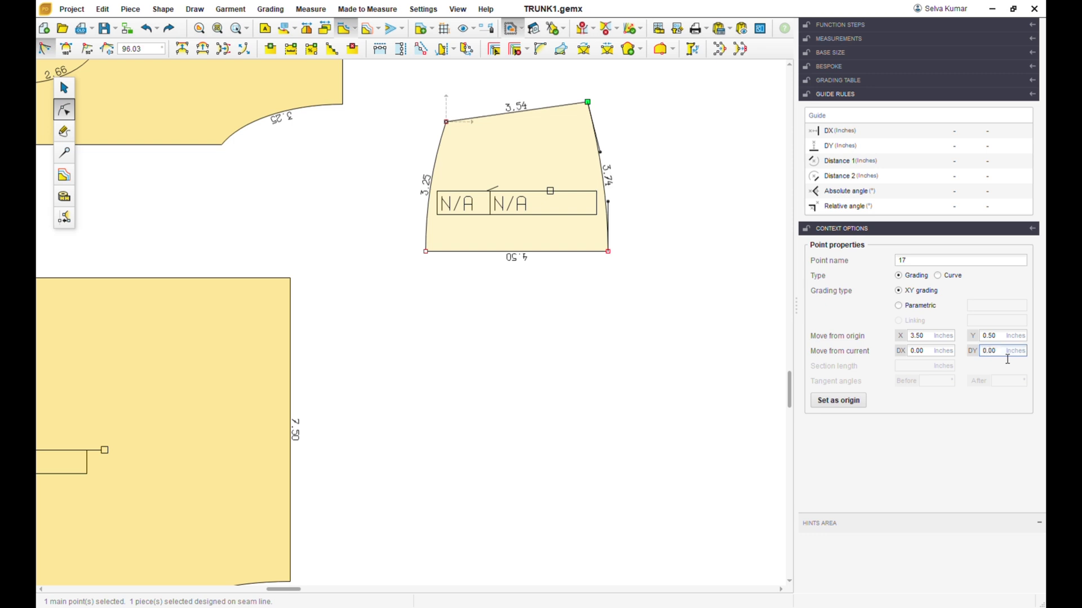
left_click(606, 444)
scroll(609, 437, "down", 1)
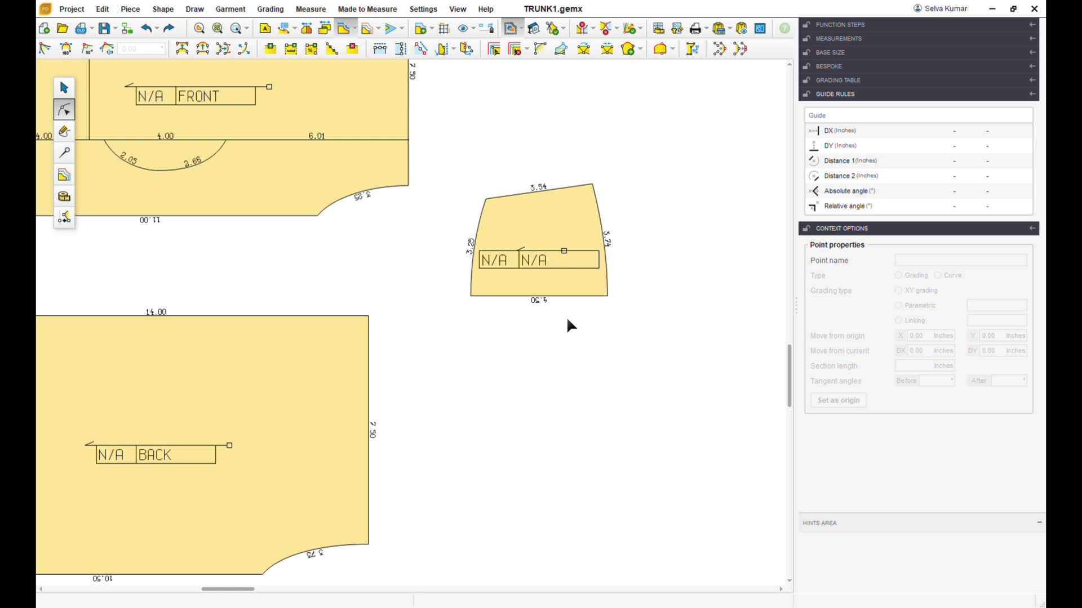
key("ctrl+s")
Create a symmetry axis along the small piece's 4.50-inch lower edge and unfold the piece across it.
left_click(64, 152)
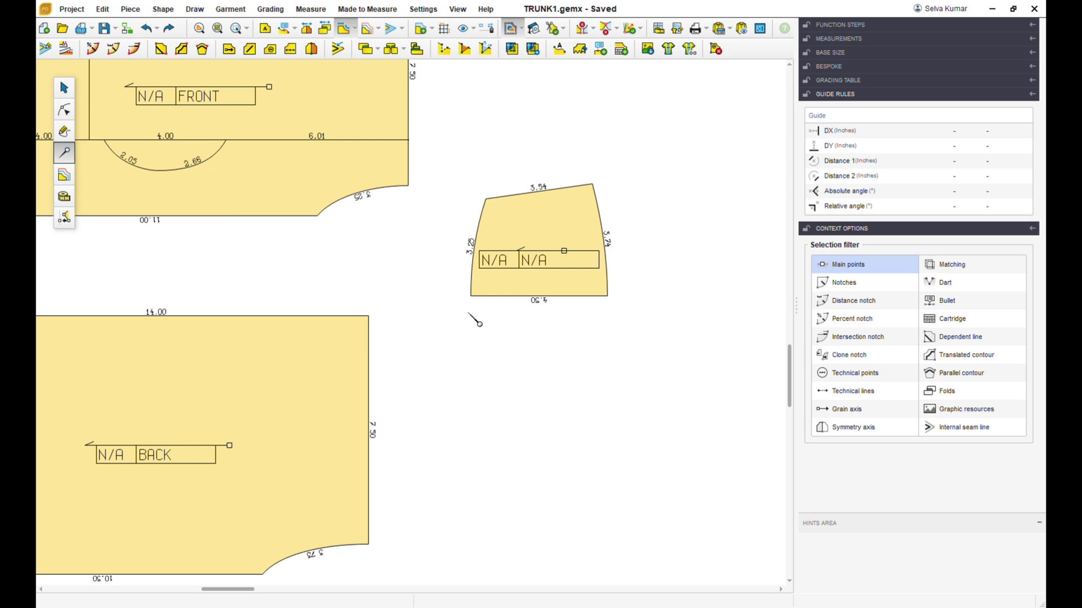
left_click(317, 53)
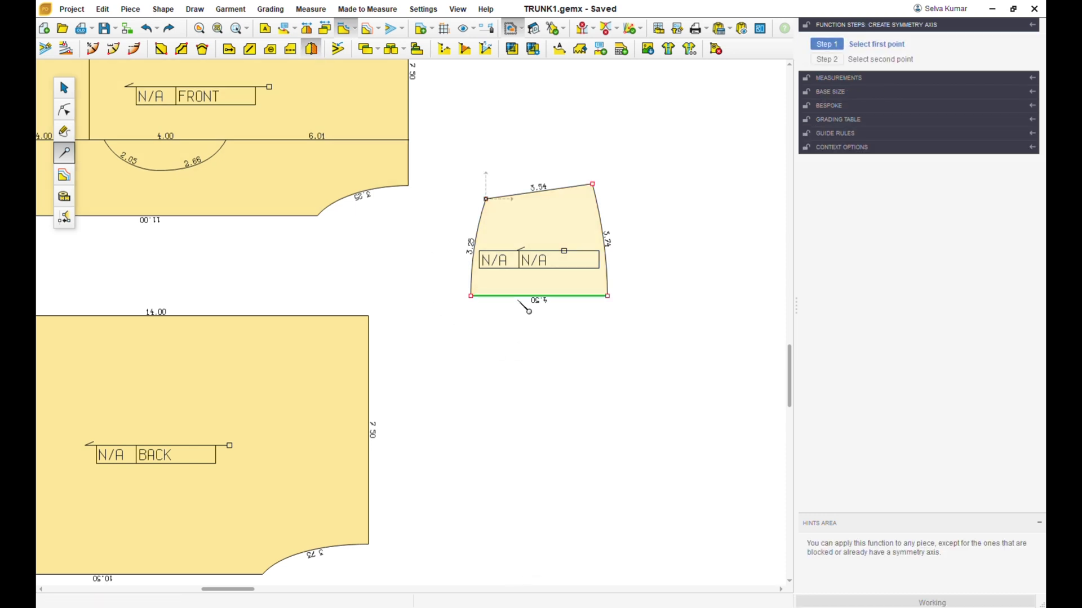
left_click(520, 302)
left_click(64, 88)
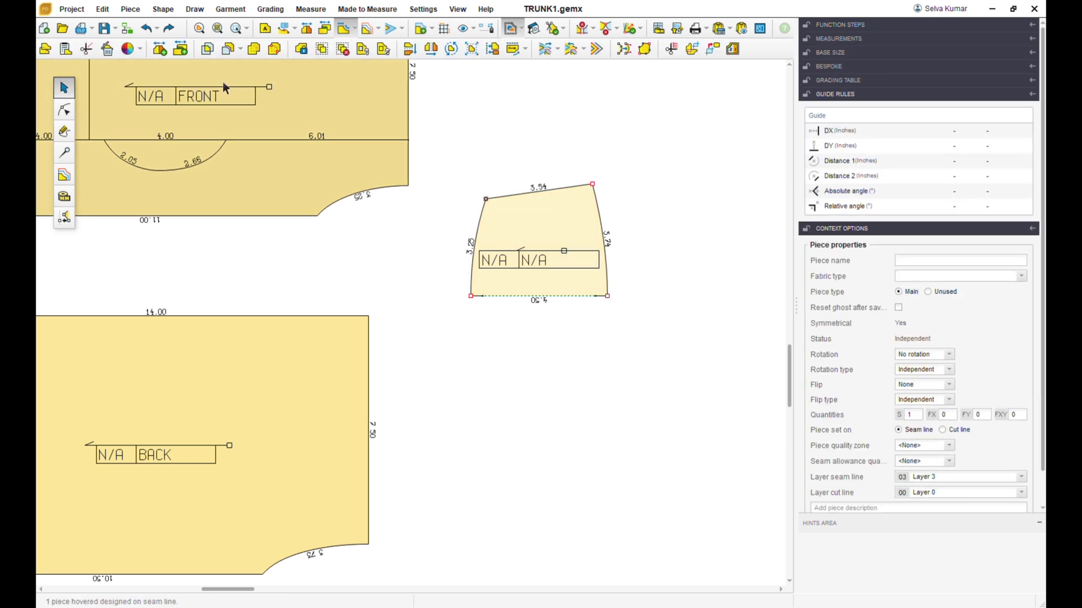
left_click(306, 30)
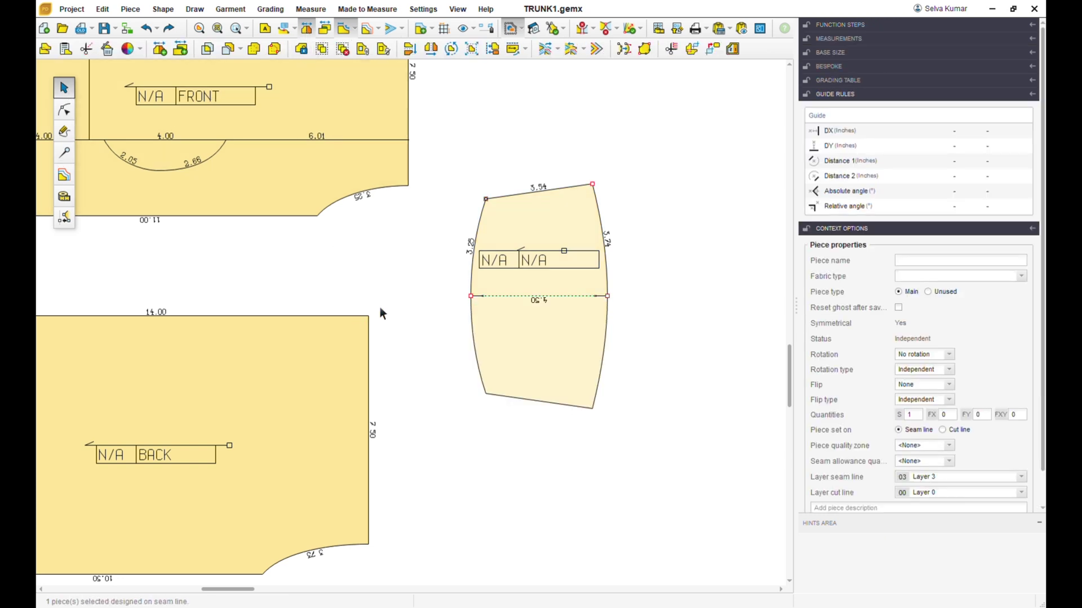
left_click(399, 288)
Rearrange the pieces, placing FRONT at the far upper left, the small piece below POCKET, and BACK in the open middle area.
scroll(397, 287, "down", 4)
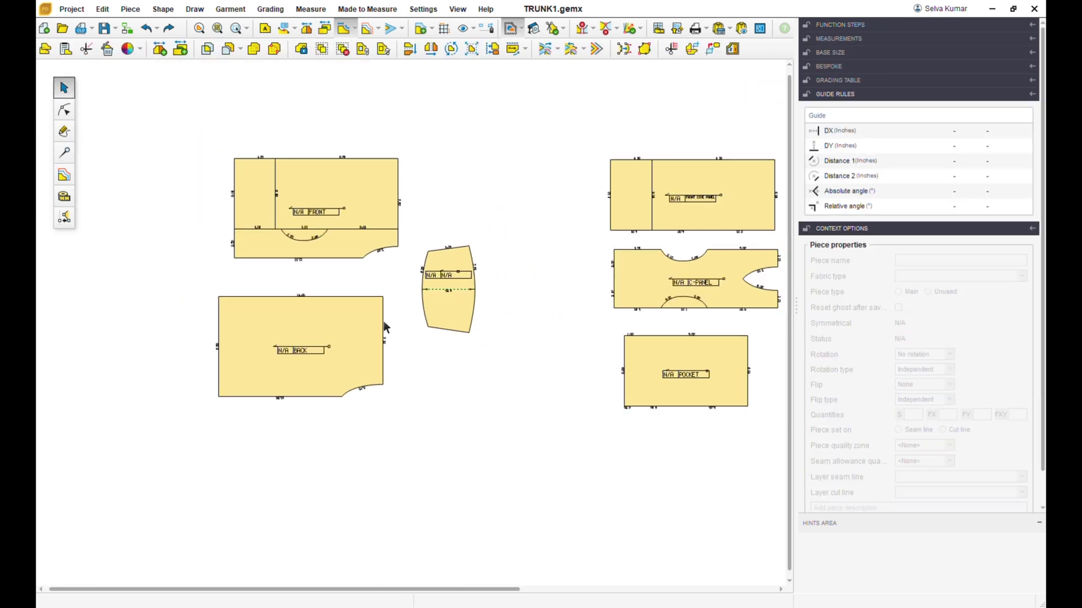
left_click_drag(346, 314, 510, 145)
left_click_drag(370, 199, 248, 125)
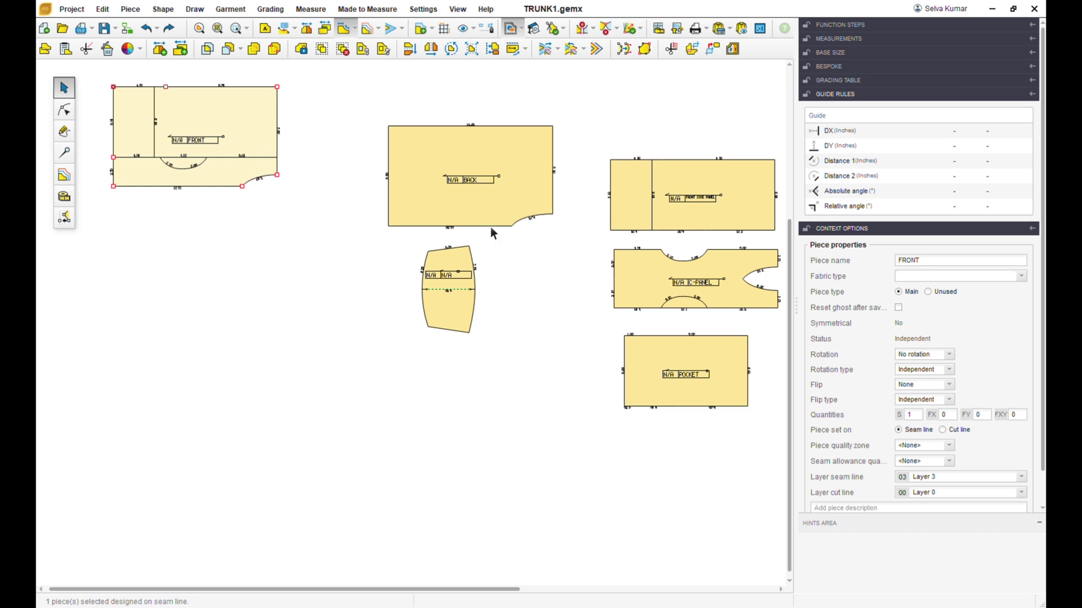
left_click_drag(472, 289, 710, 494)
left_click_drag(494, 221, 456, 319)
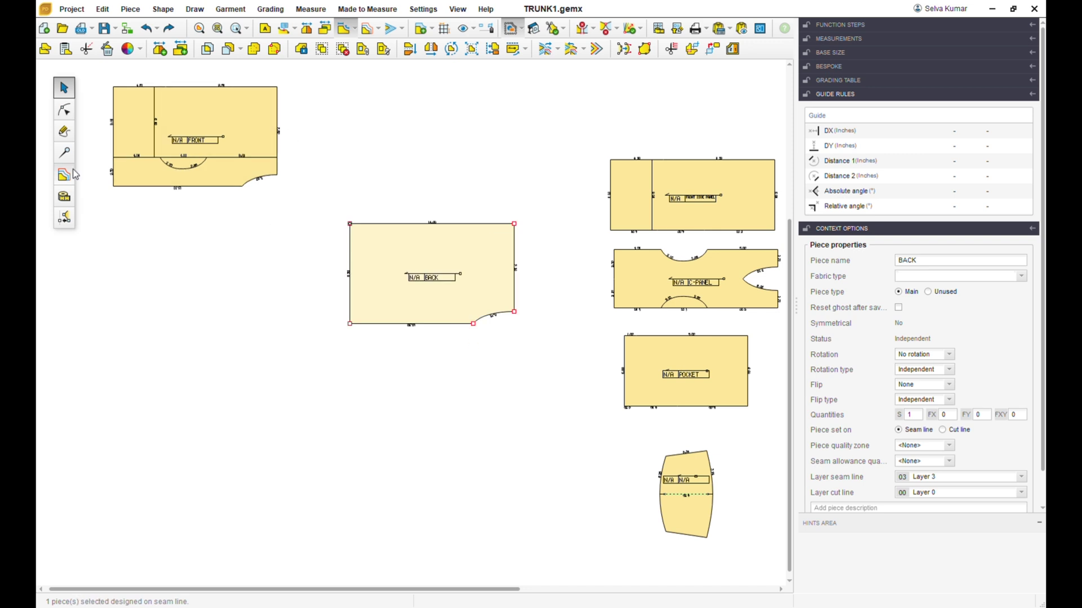
Create a symmetry axis along BACK's straight lower edge and unfold the piece across it.
left_click(64, 153)
left_click(412, 337)
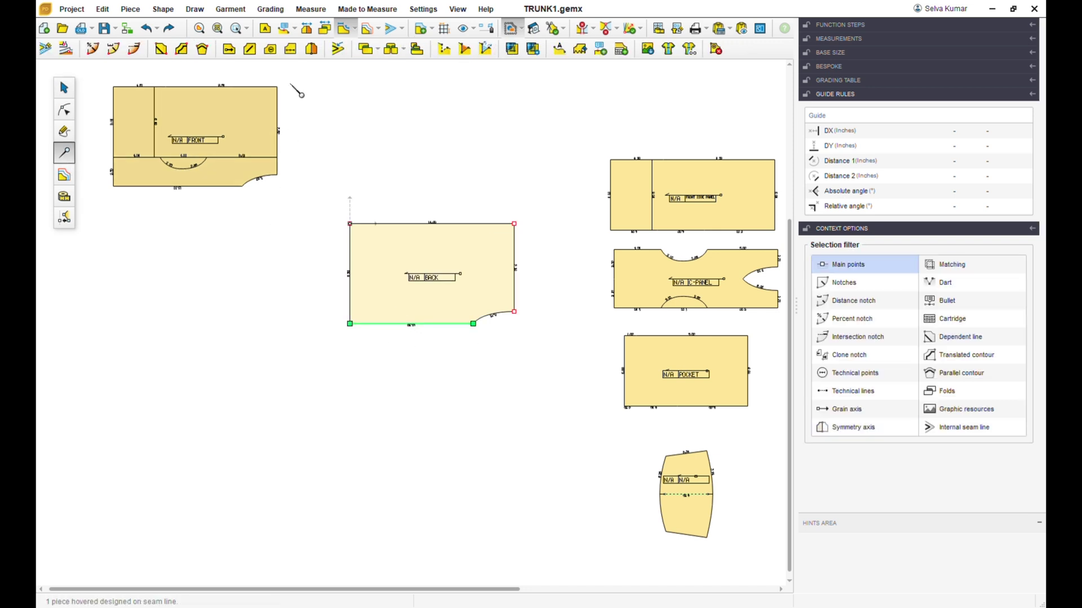
left_click(311, 49)
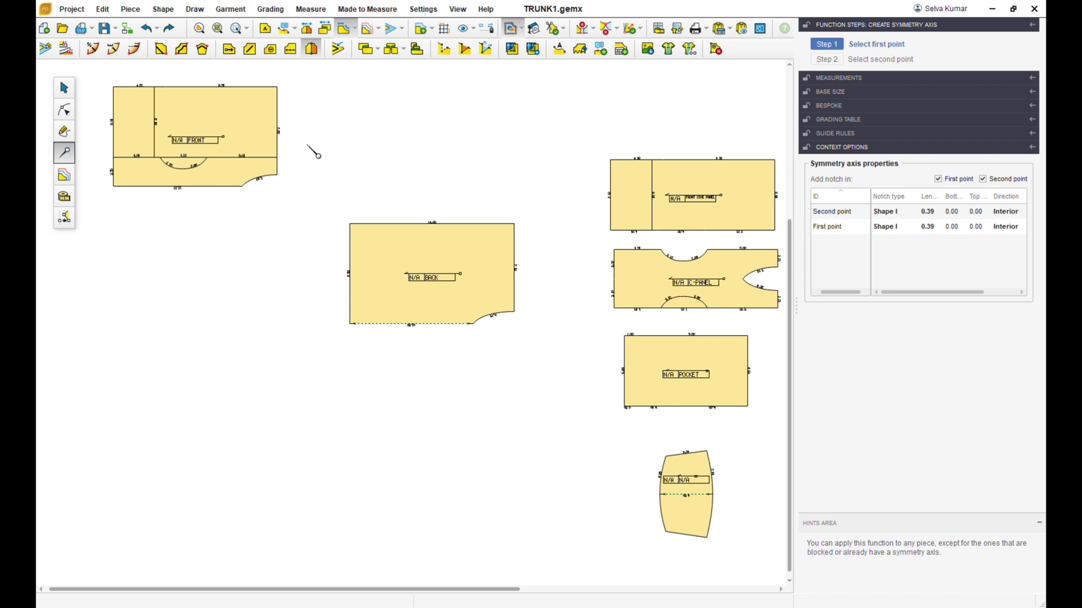
left_click(64, 87)
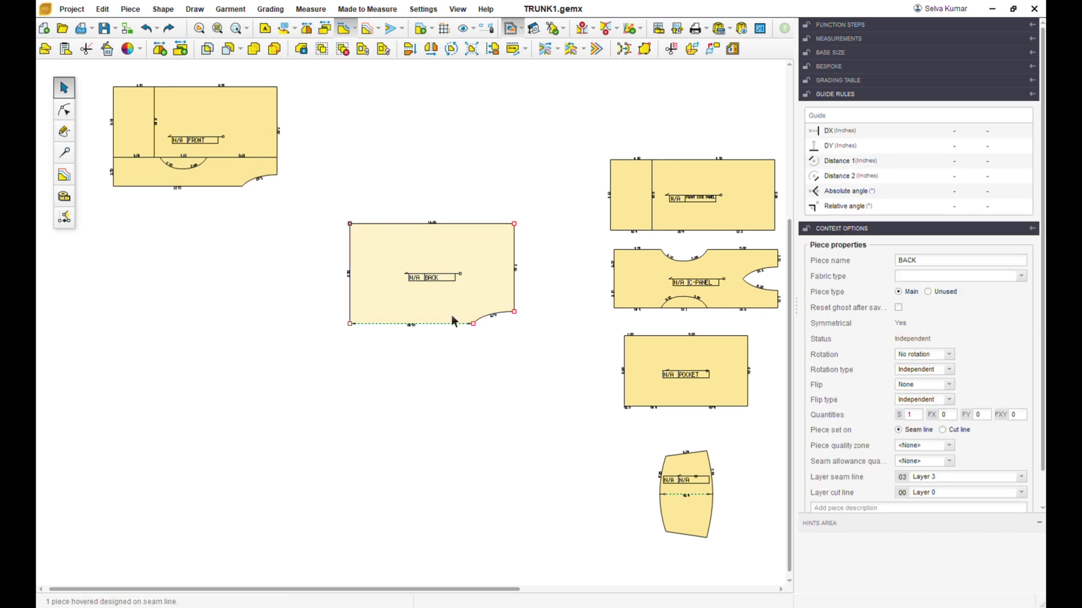
left_click(310, 31)
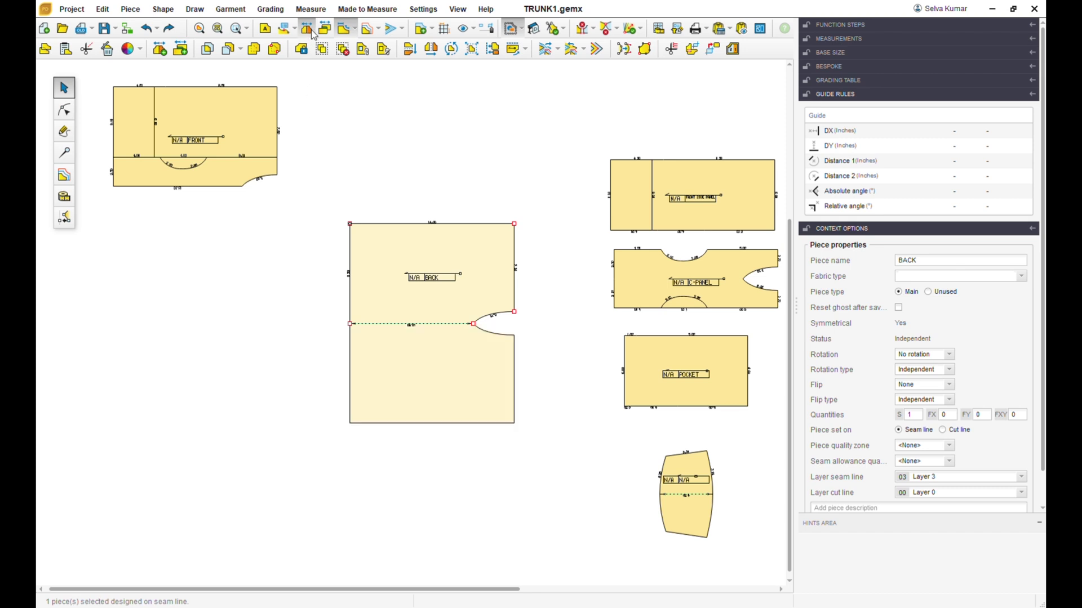
left_click(550, 455)
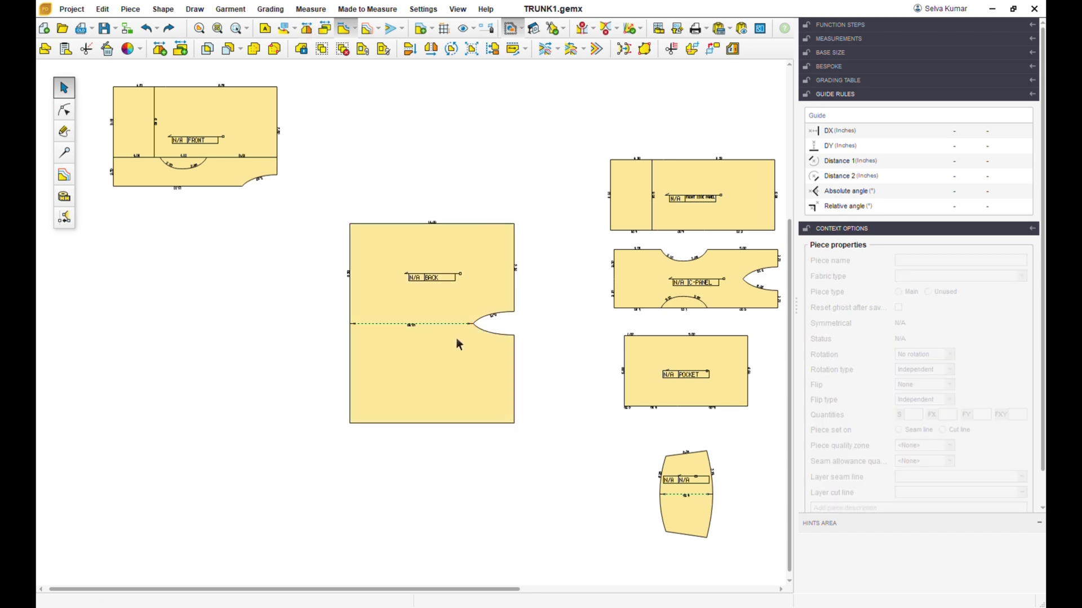
Overlay FRONT SIDE PANEL and POCKET on BACK's upper-right corner, and align C-PANEL directly beneath the side panel along BACK's right edge.
scroll(449, 320, "up", 2)
scroll(457, 324, "down", 3)
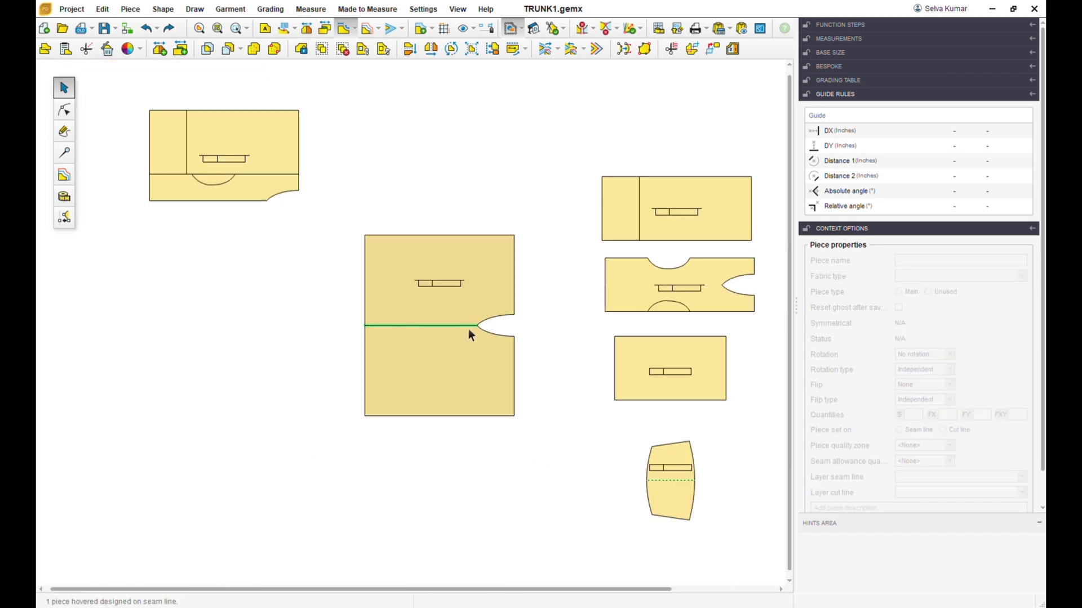
left_click(720, 203)
left_click_drag(755, 181, 518, 237)
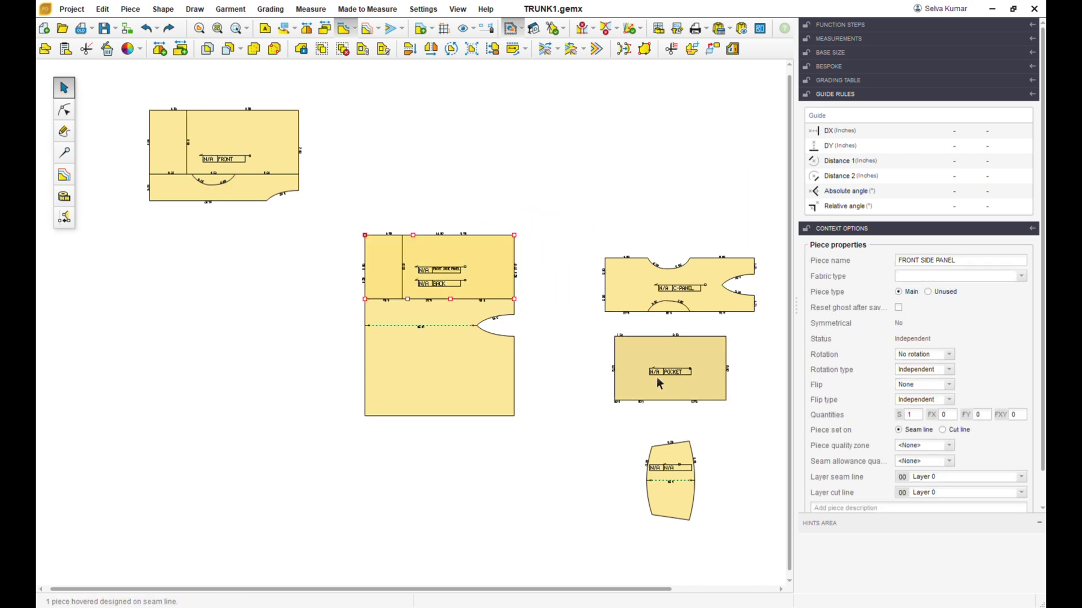
left_click(716, 357)
left_click_drag(727, 337, 515, 237)
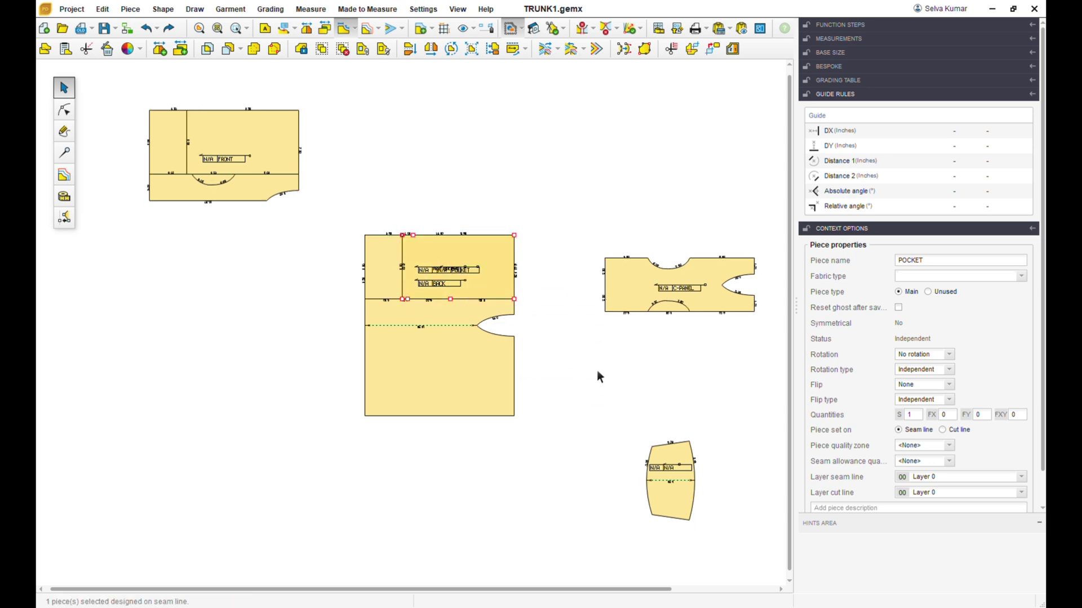
left_click(719, 282)
left_click_drag(757, 263, 516, 302)
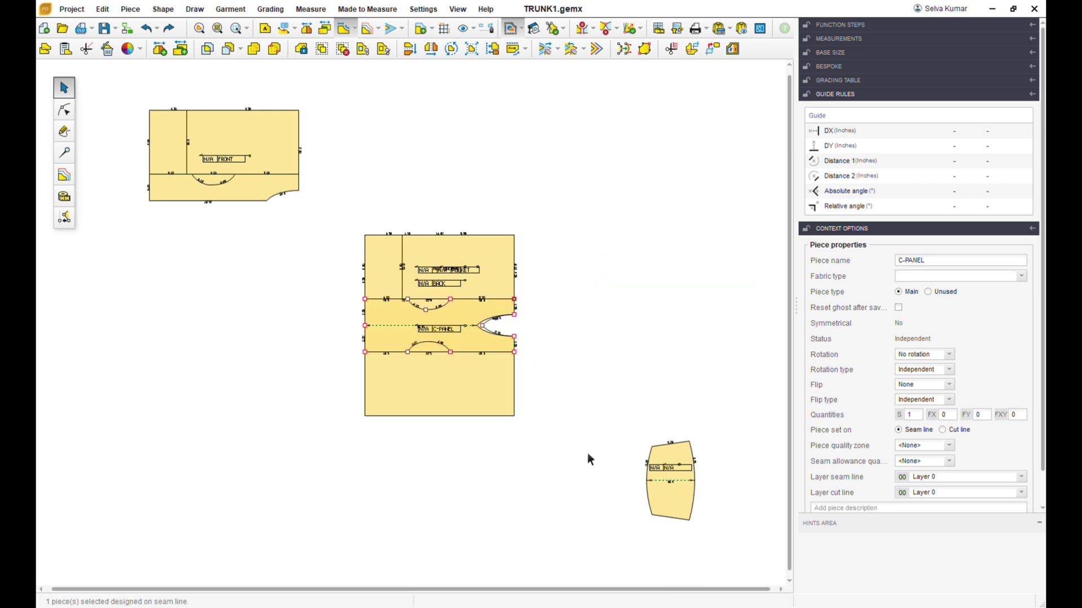
Place the small unfolded piece just right of BACK's curved notch, and select it with all the overlaid pieces, fitting them to the view.
scroll(492, 365, "up", 2)
left_click(734, 502)
left_click_drag(733, 502, 582, 300)
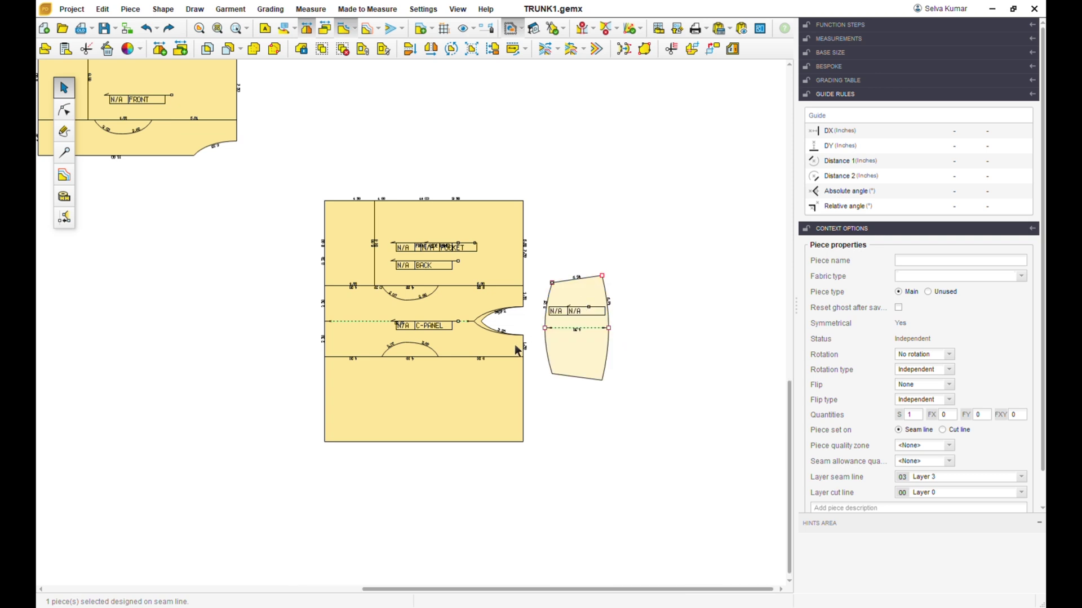
left_click_drag(307, 182, 658, 515)
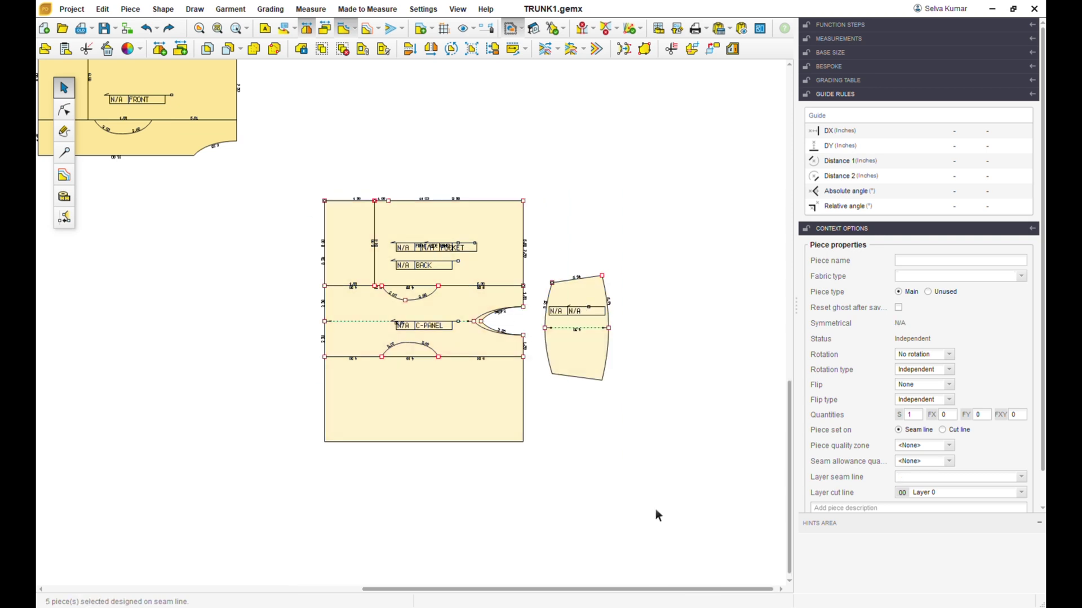
key("f")
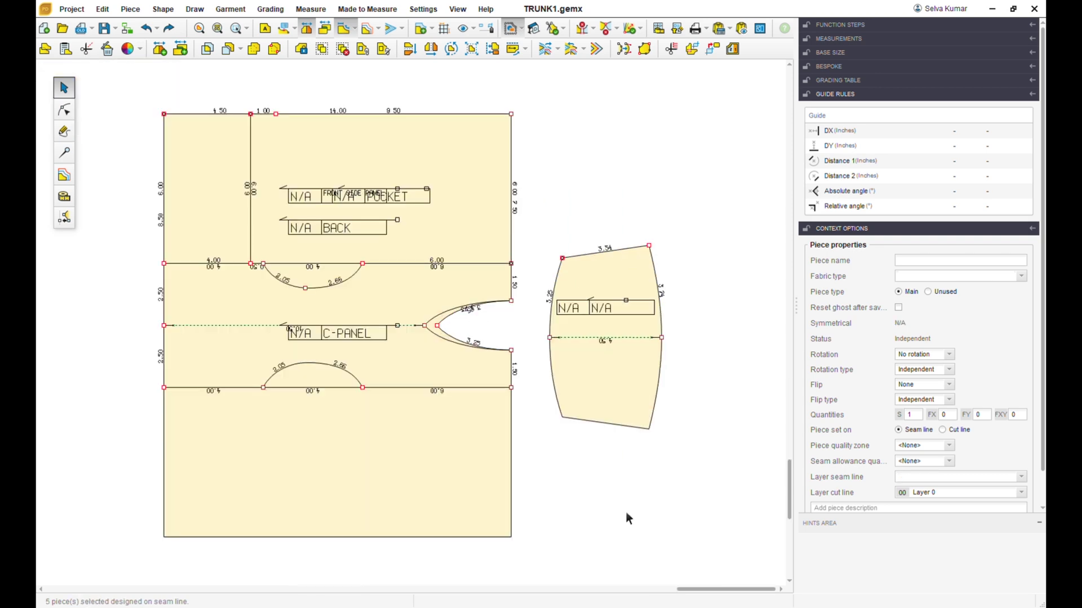